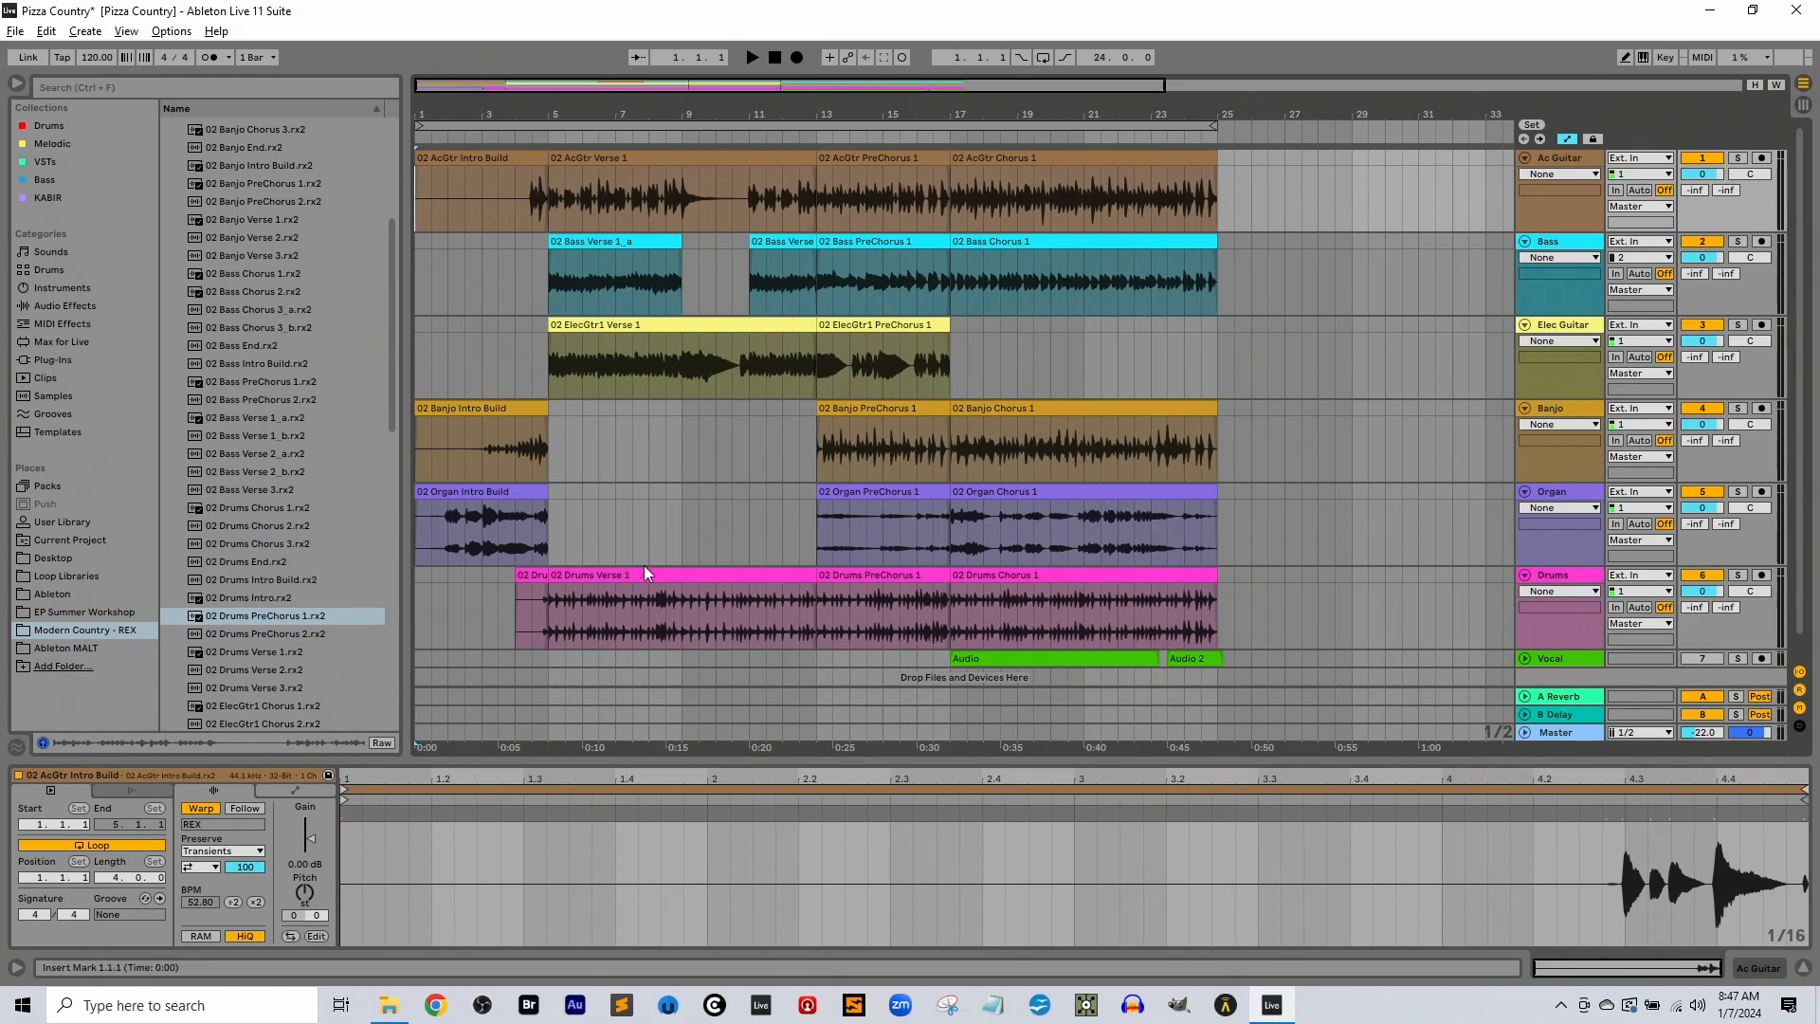
Look over the clips on the Drums track, selecting the Drums Verse 1 and Drums PreChorus 1 clips
{"action": "left_click", "coordinate": [686, 575]}
{"action": "key", "text": "Right"}
{"action": "key", "text": "Right"}
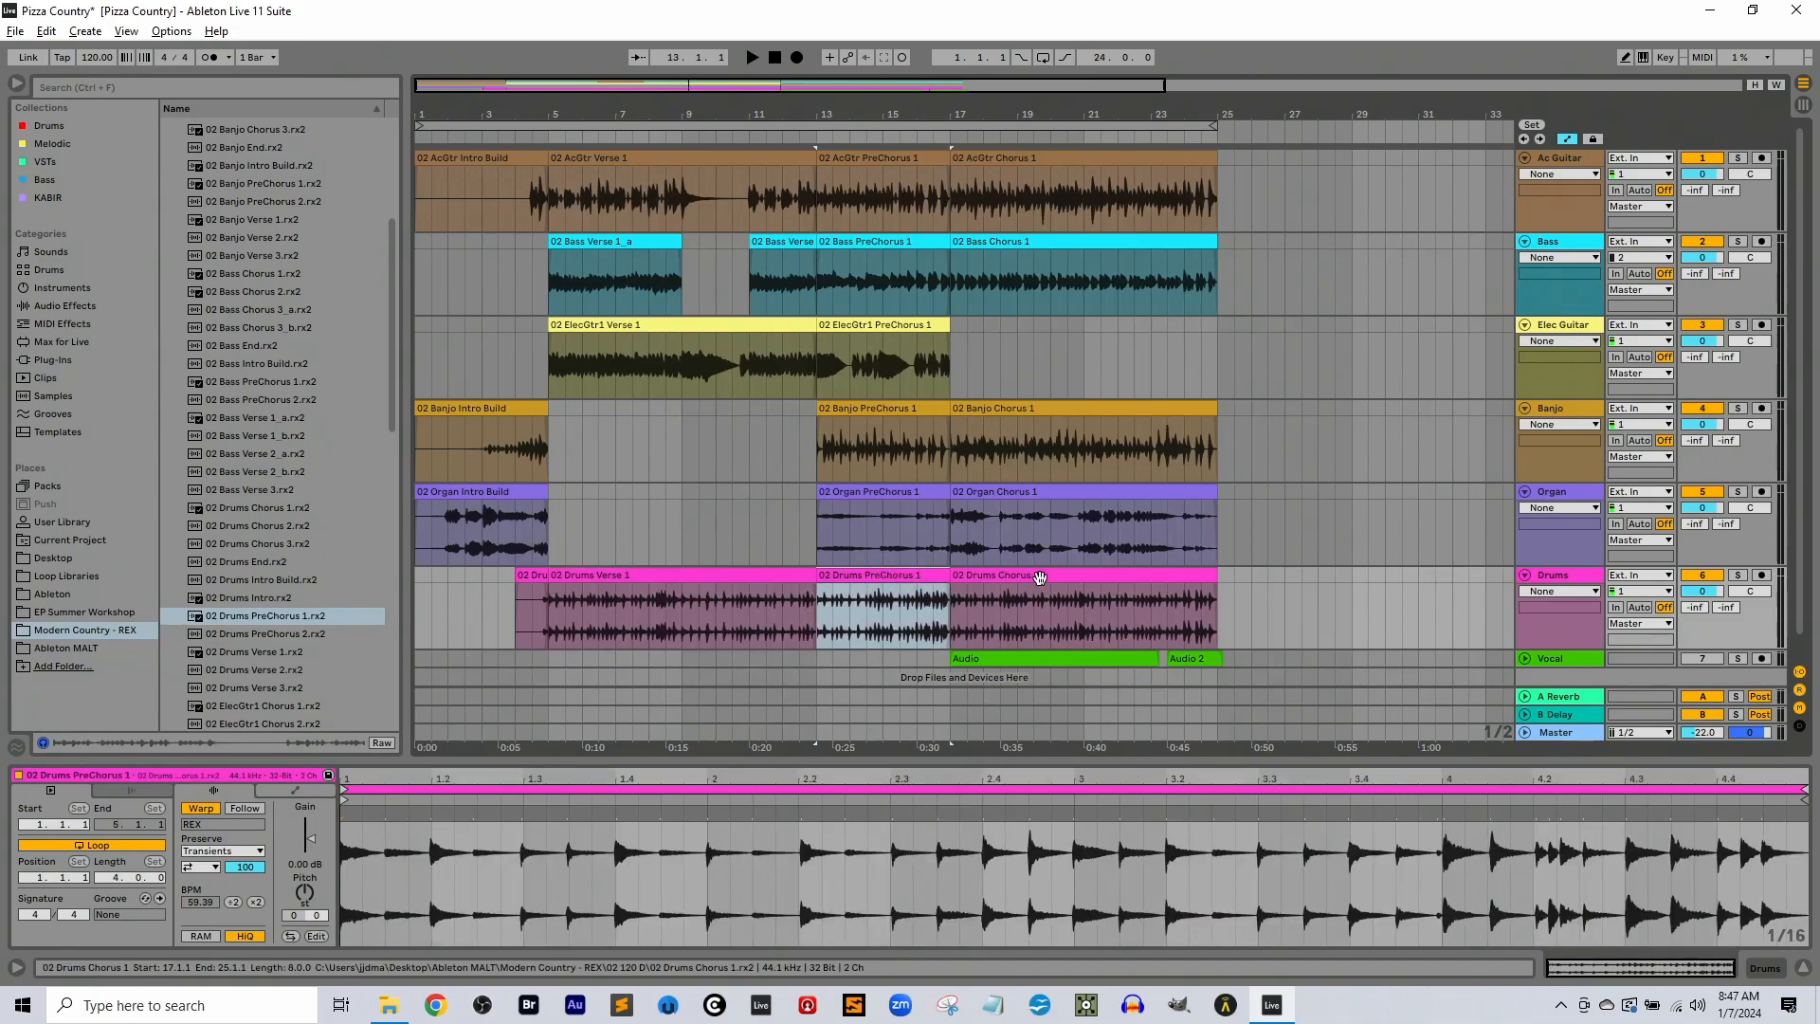
{"action": "left_click", "coordinate": [498, 607]}
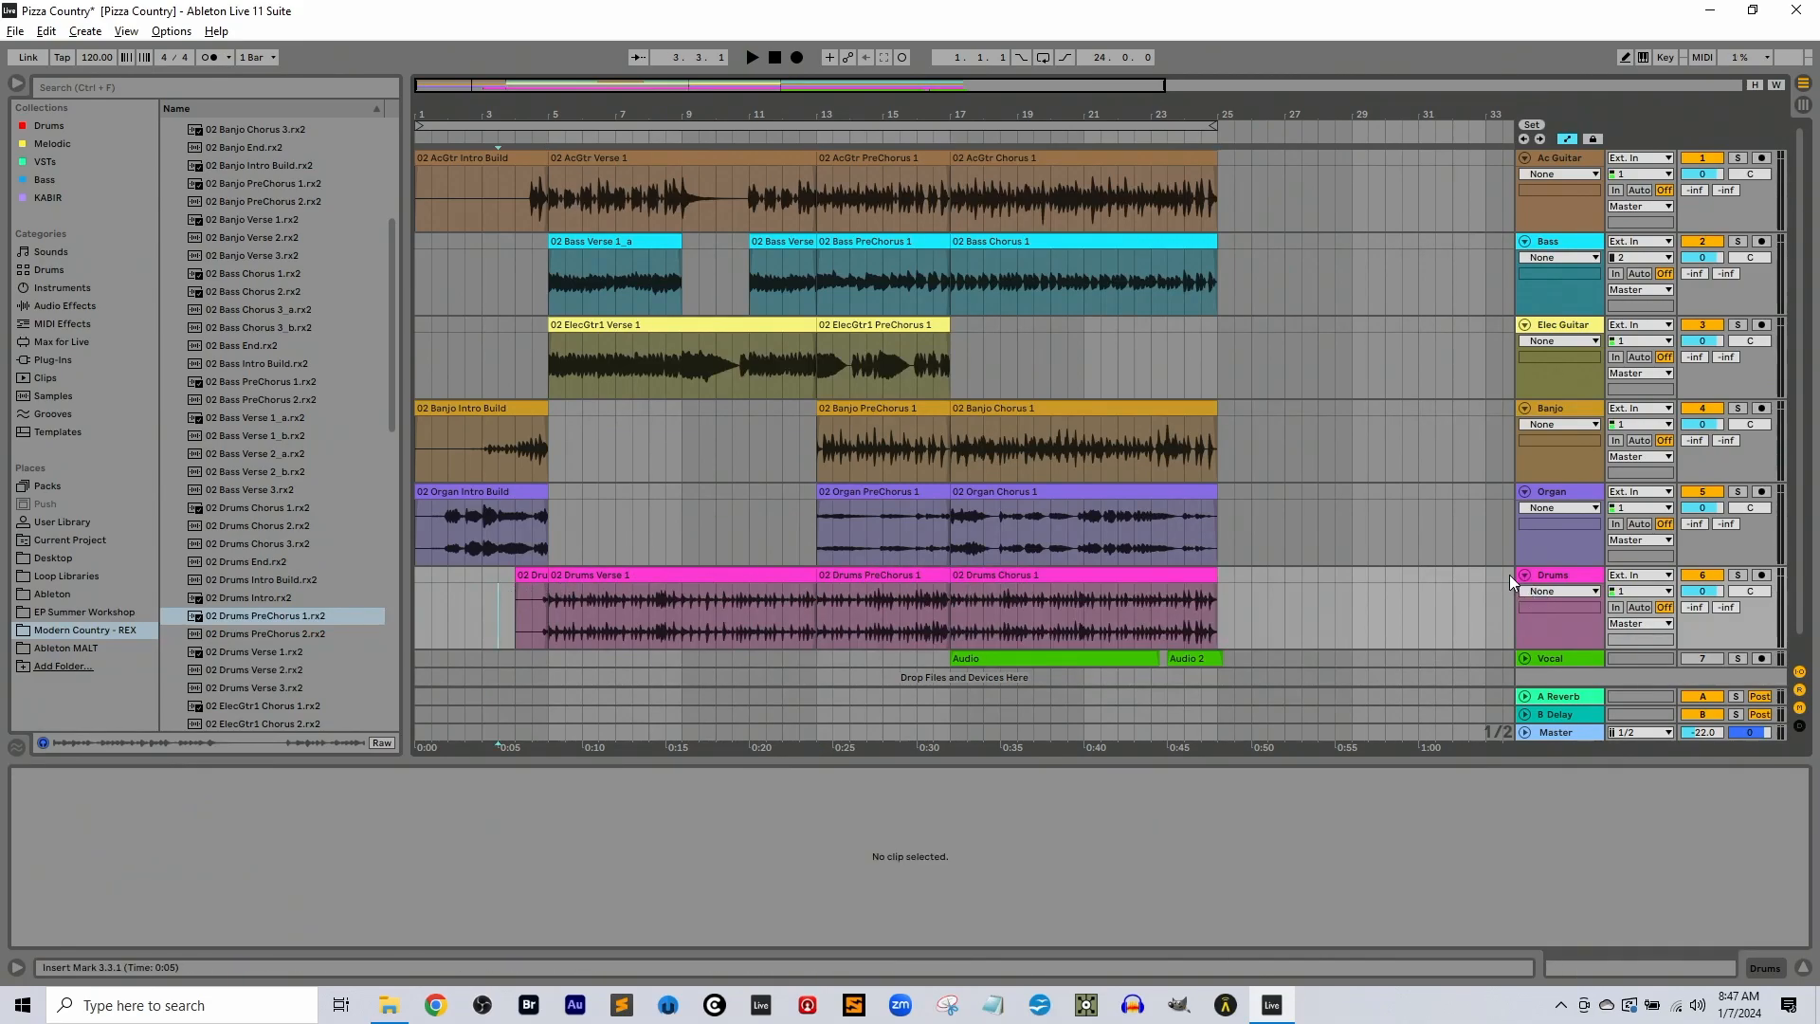
{"action": "left_click", "coordinate": [784, 576]}
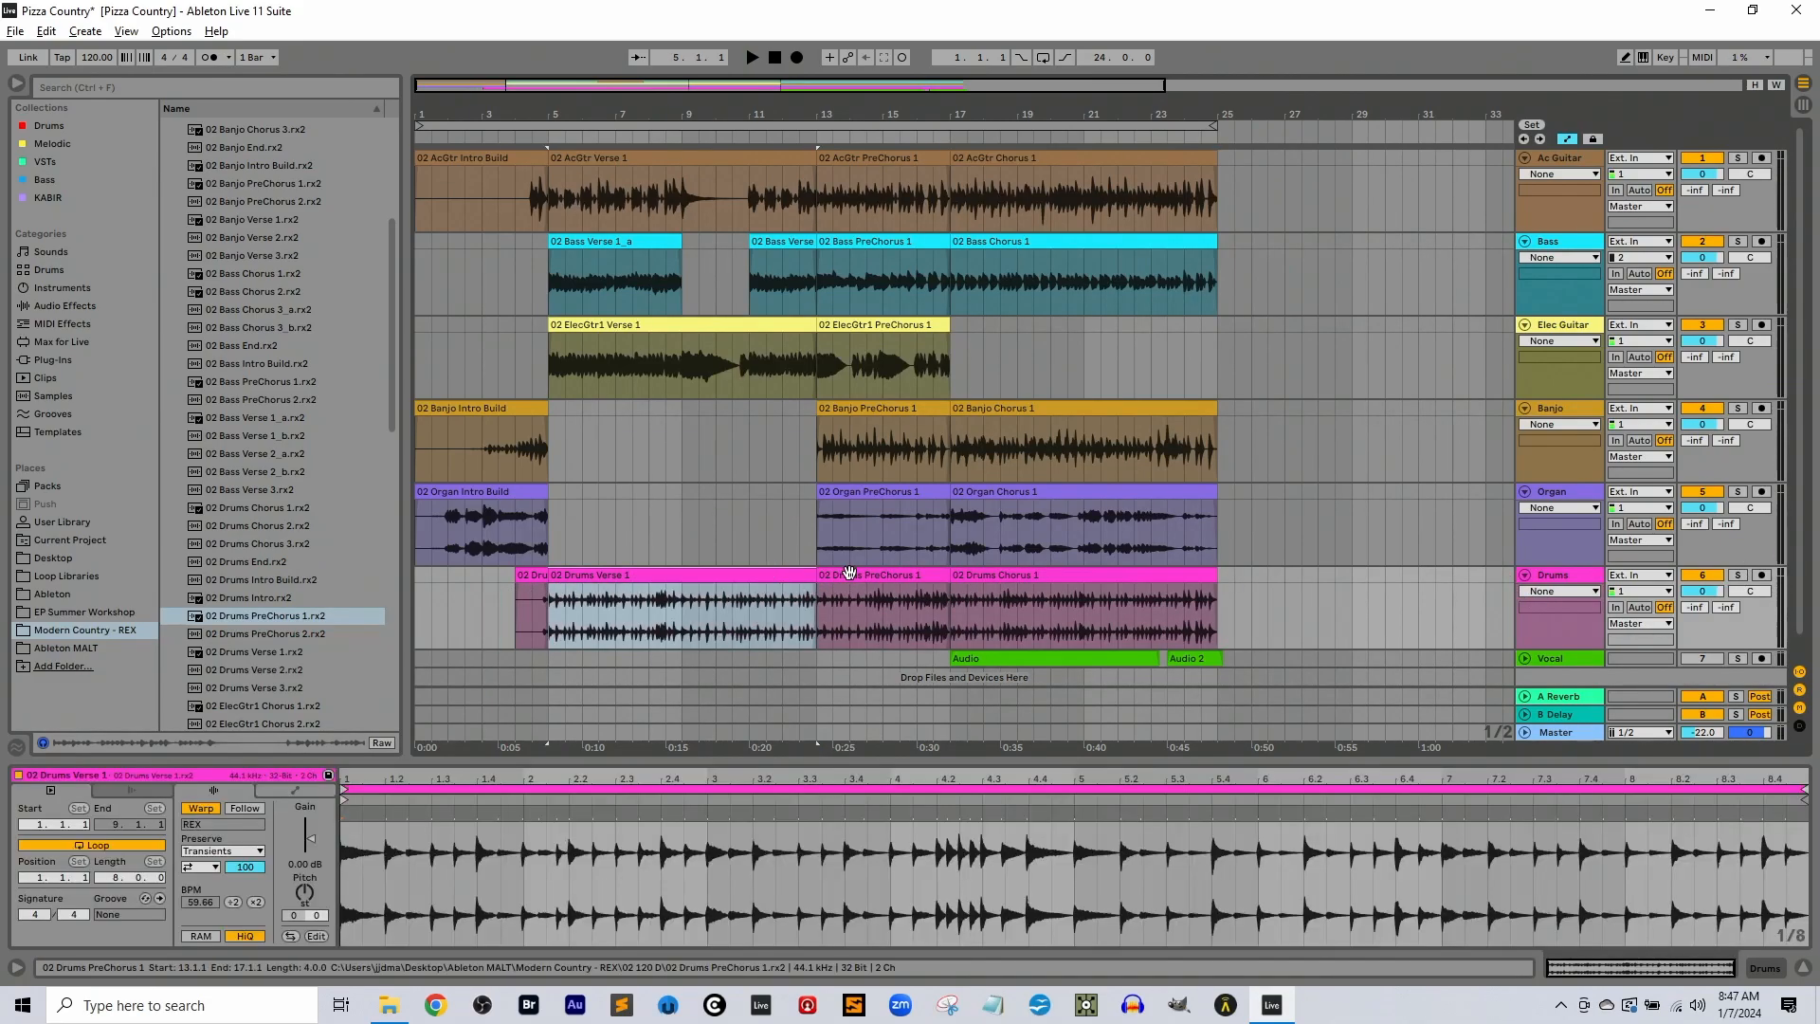
{"action": "left_click", "coordinate": [850, 573]}
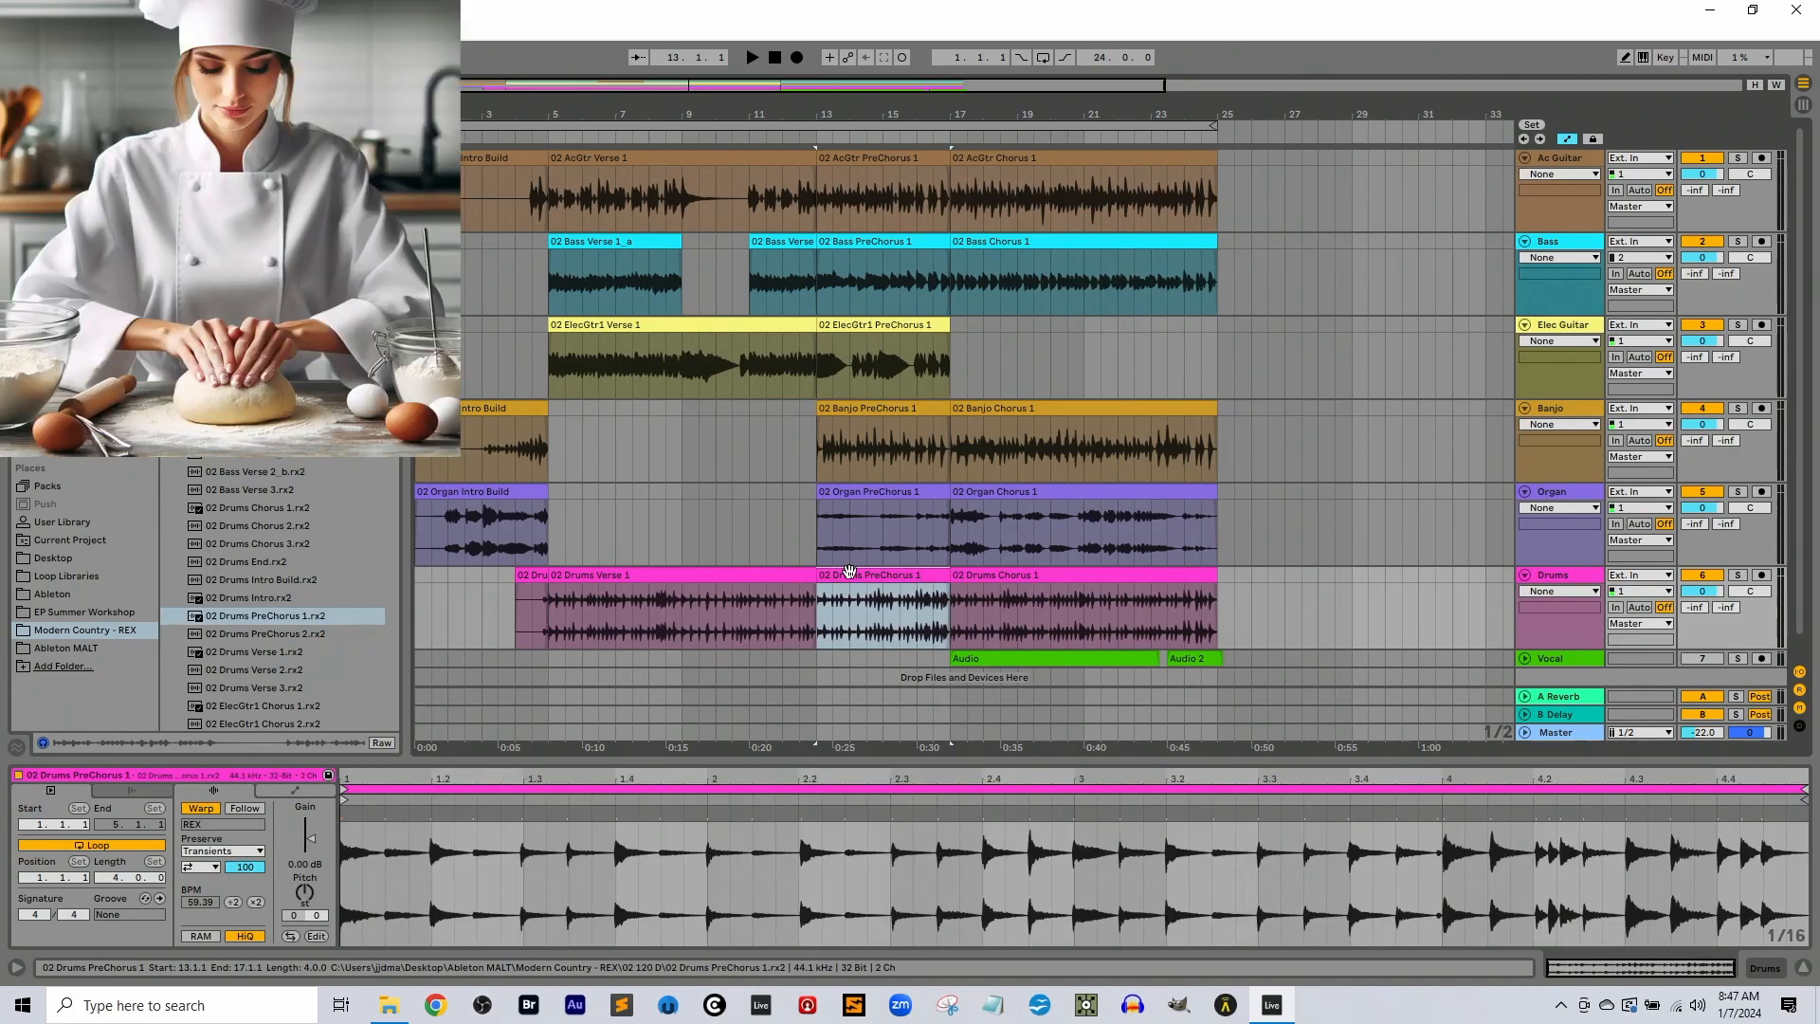
Inspect the Organ Chorus 1, Banjo Chorus 1 and ElecGtr1 PreChorus 1 clips in the arrangement
{"action": "left_click", "coordinate": [1128, 493]}
{"action": "left_click", "coordinate": [1113, 405]}
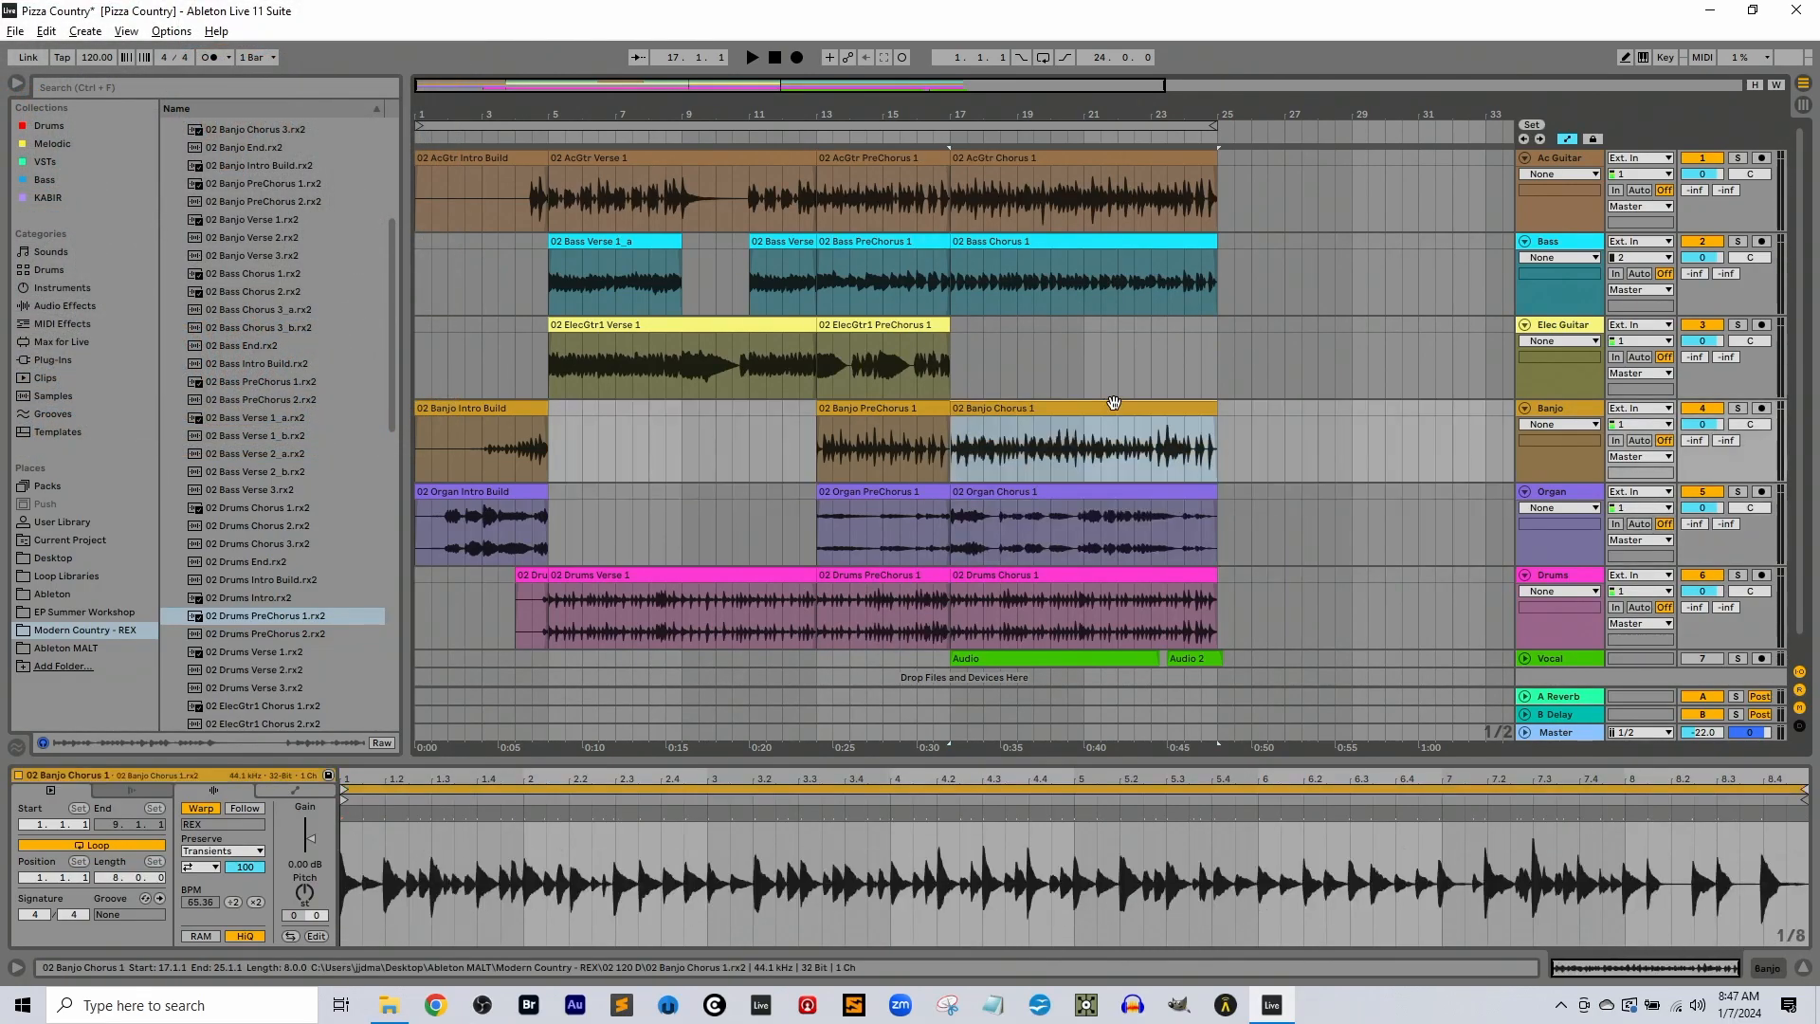
{"action": "left_click", "coordinate": [1086, 494]}
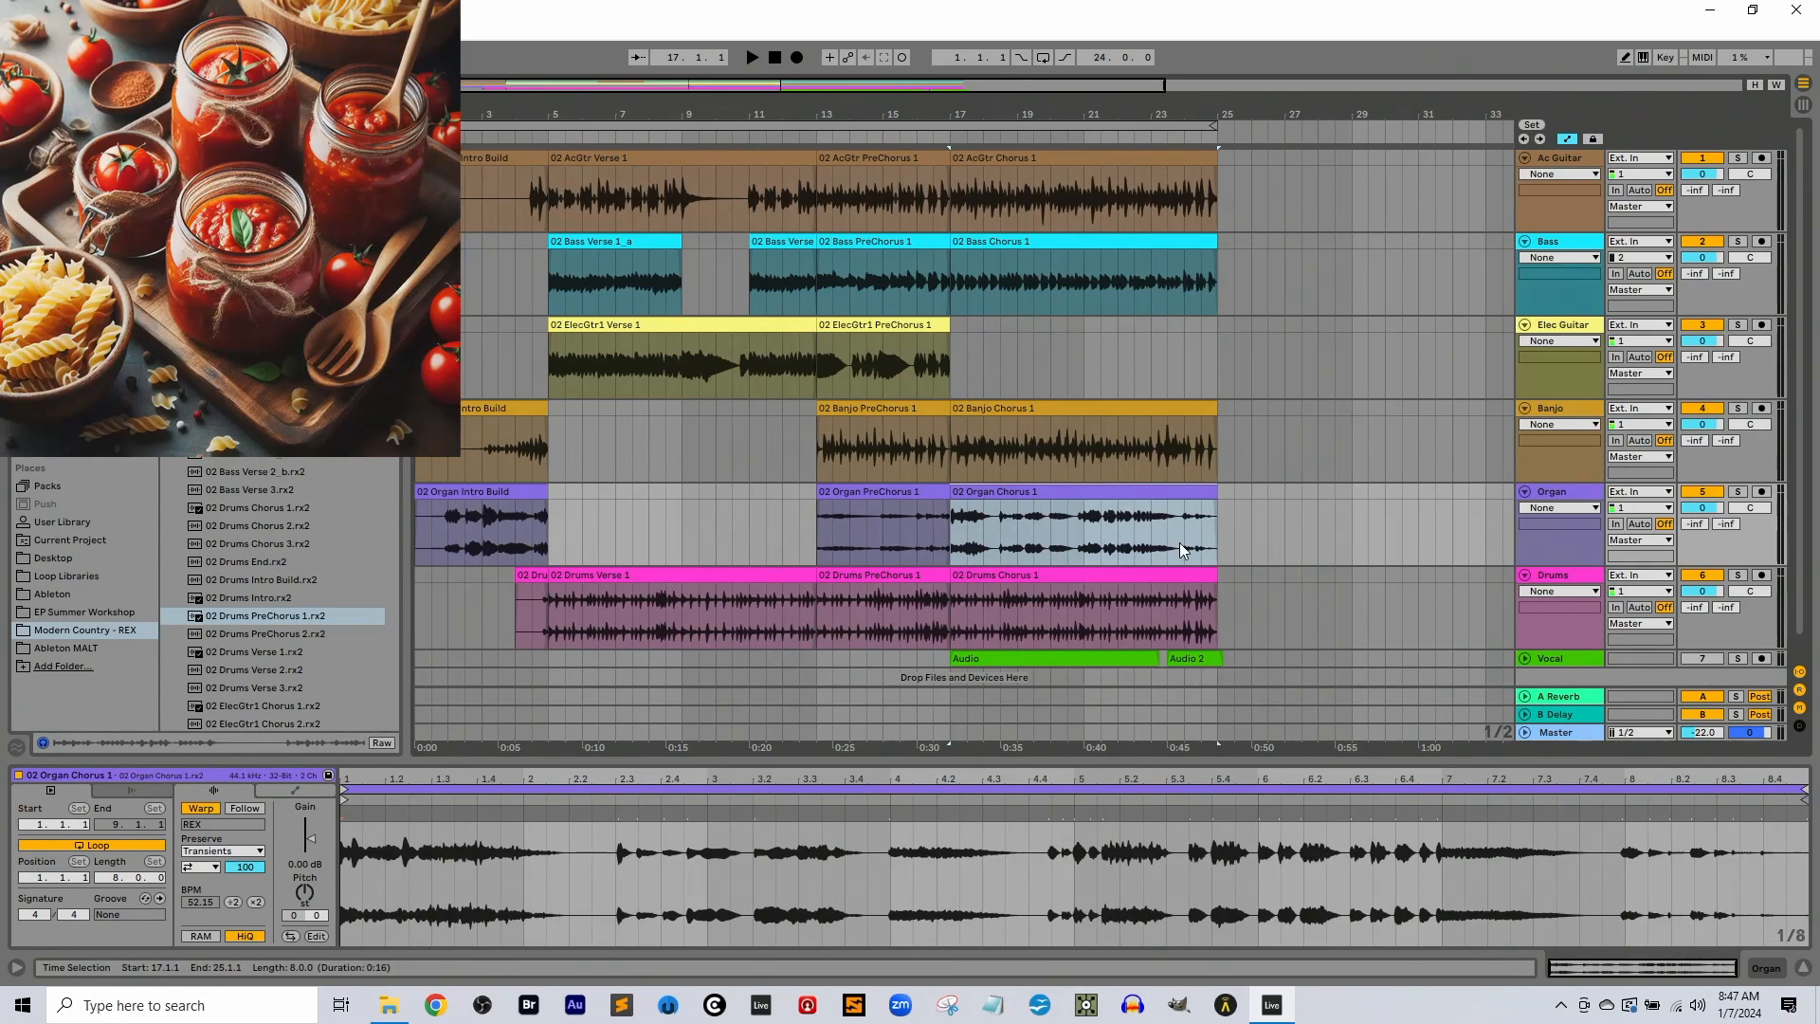
{"action": "left_click", "coordinate": [1185, 431]}
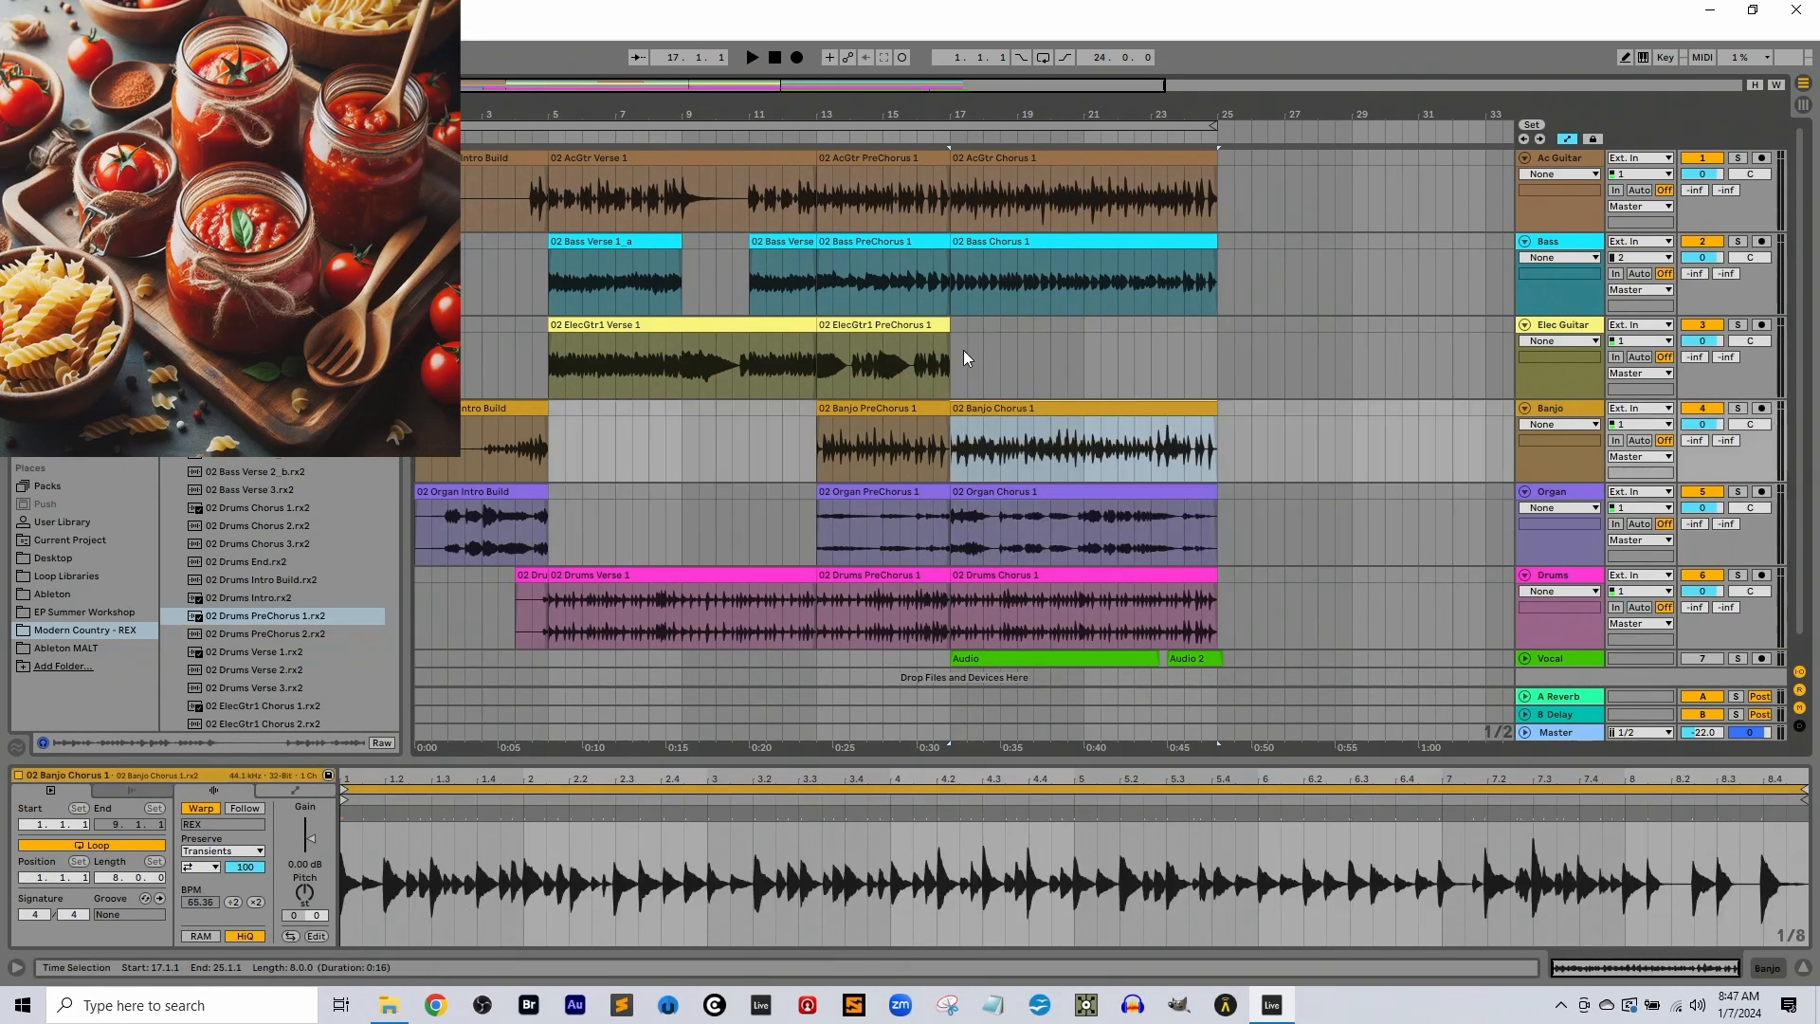
{"action": "left_click", "coordinate": [893, 327]}
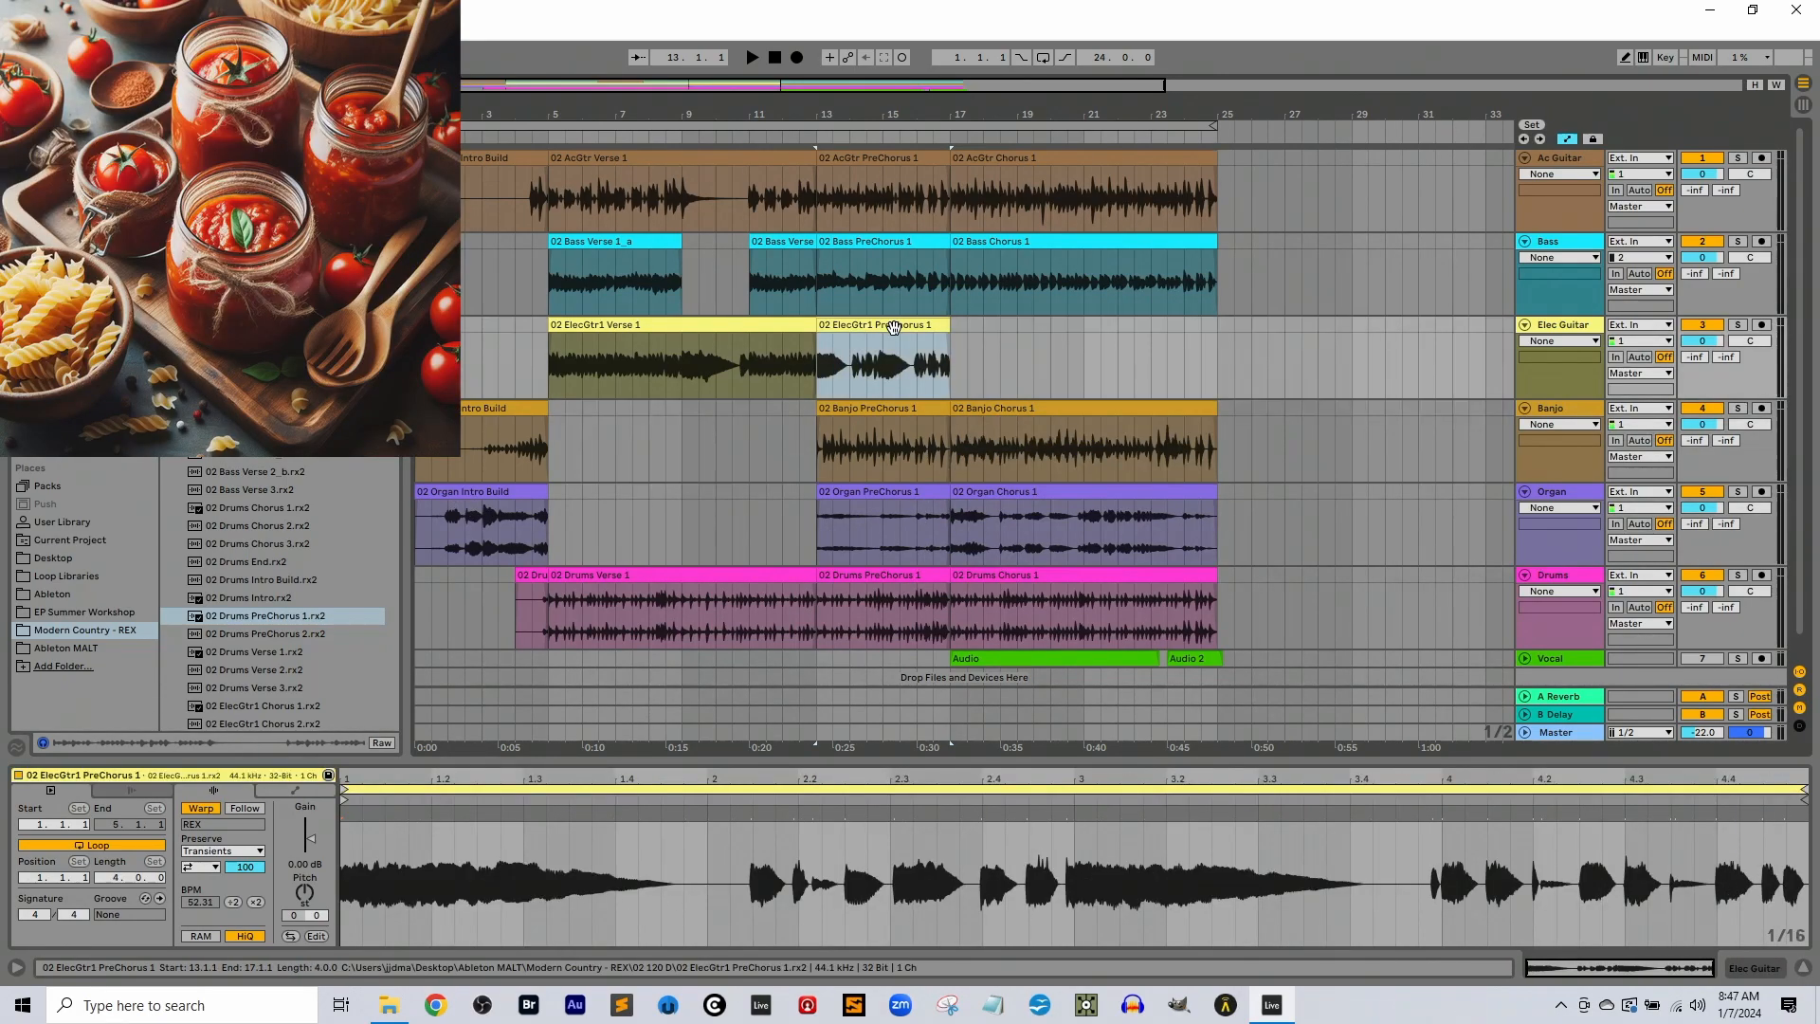
Move the Bass track down so that it sits between the Organ and Drums tracks
{"action": "left_click", "coordinate": [1044, 243]}
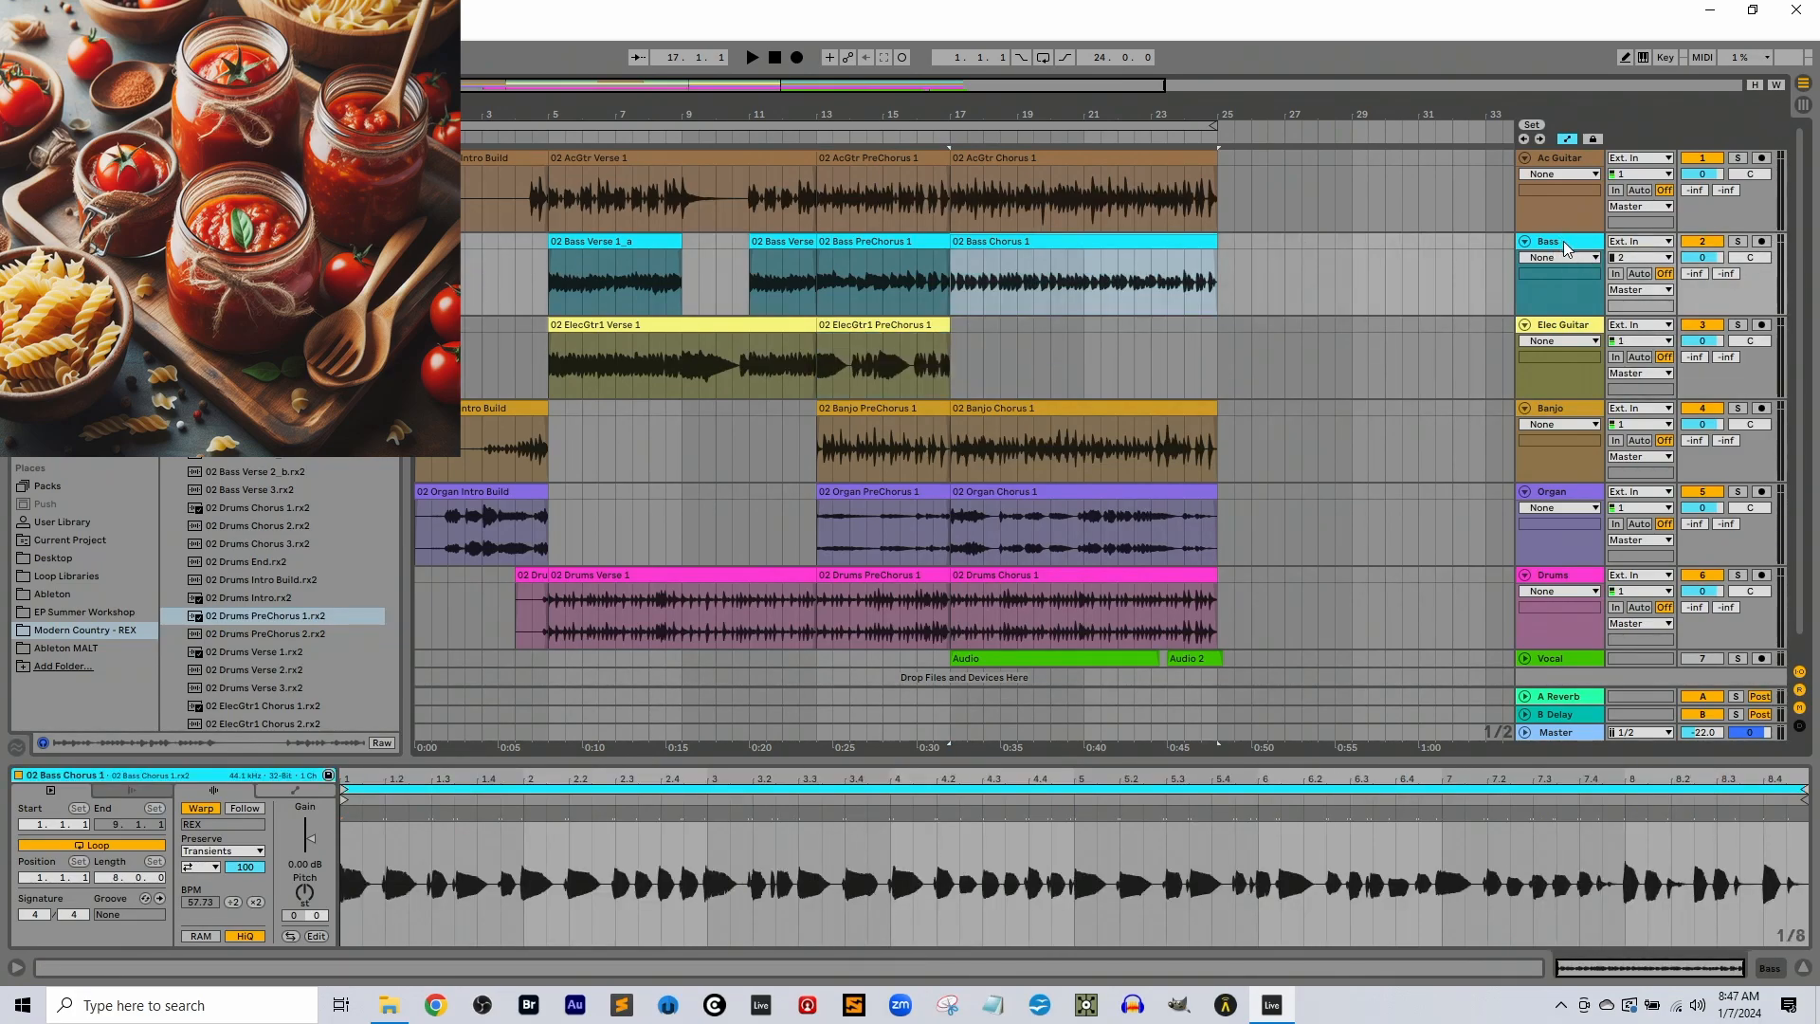
{"action": "left_click_drag", "start_coordinate": [1551, 245], "coordinate": [1541, 553]}
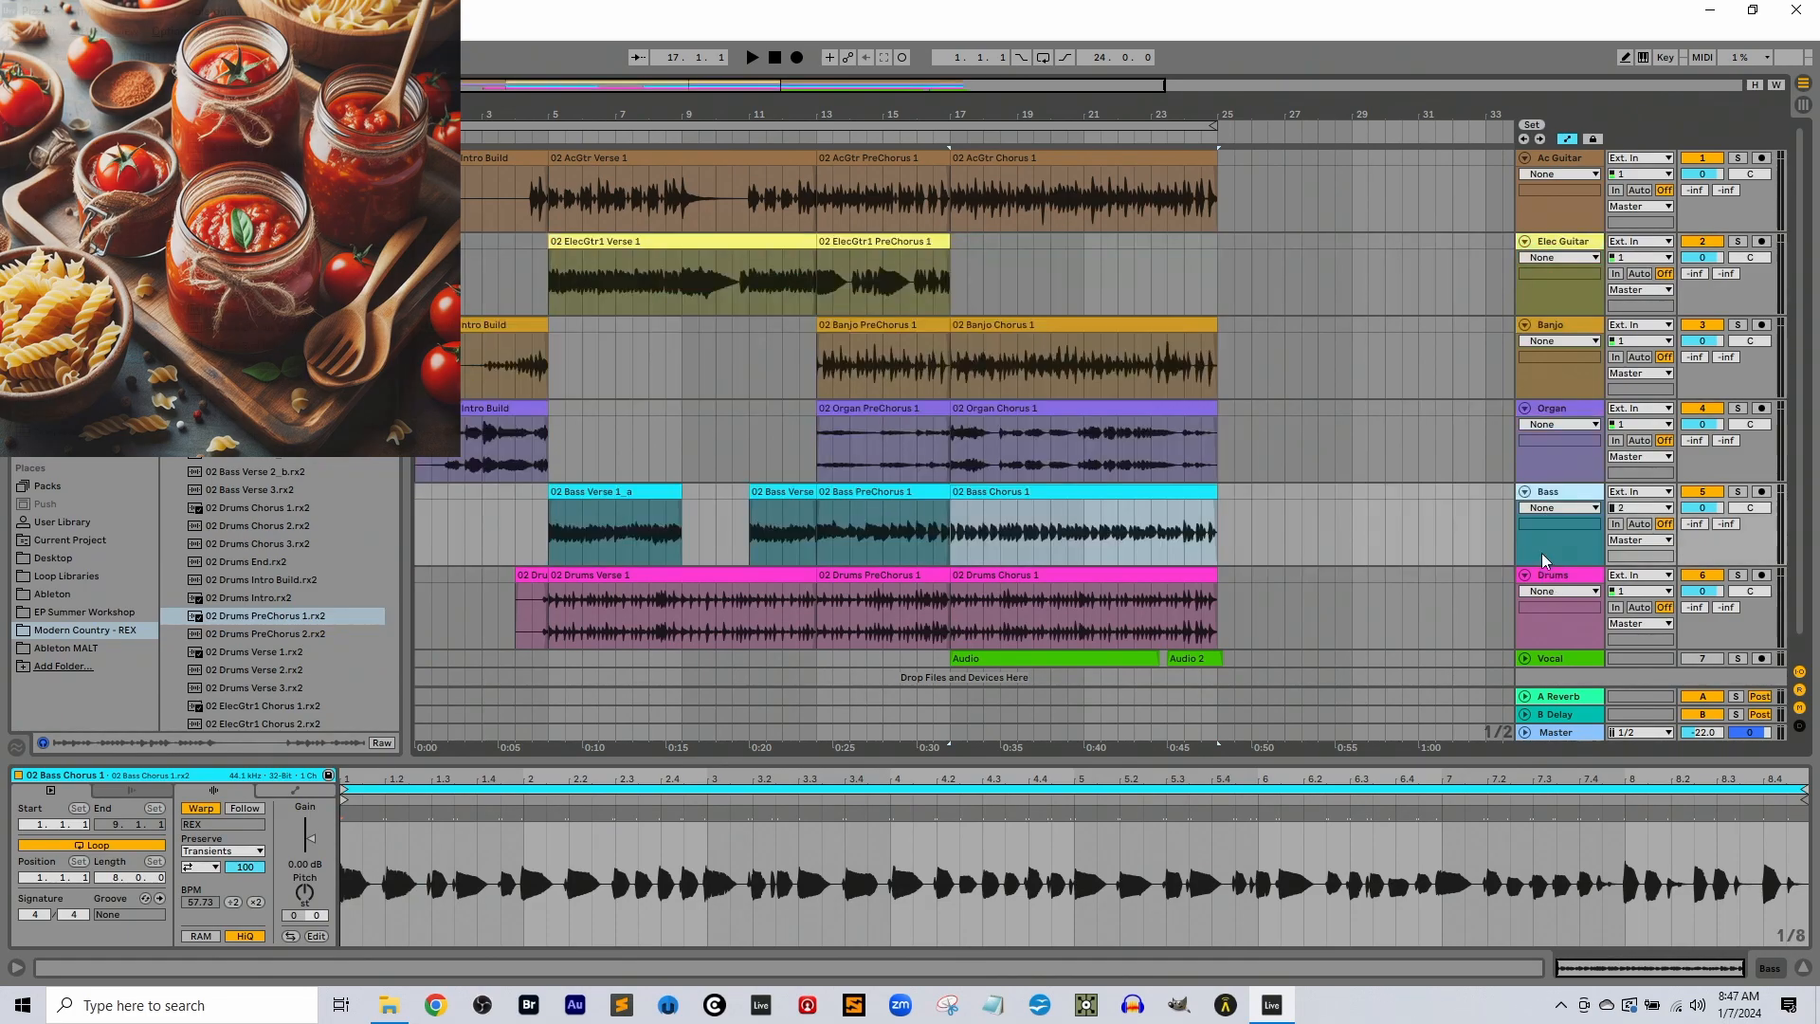
Inspect the chorus clips of Drums, Bass, Organ and Banjo, and the acoustic guitar's PreChorus 1 clip
{"action": "left_click", "coordinate": [1085, 577]}
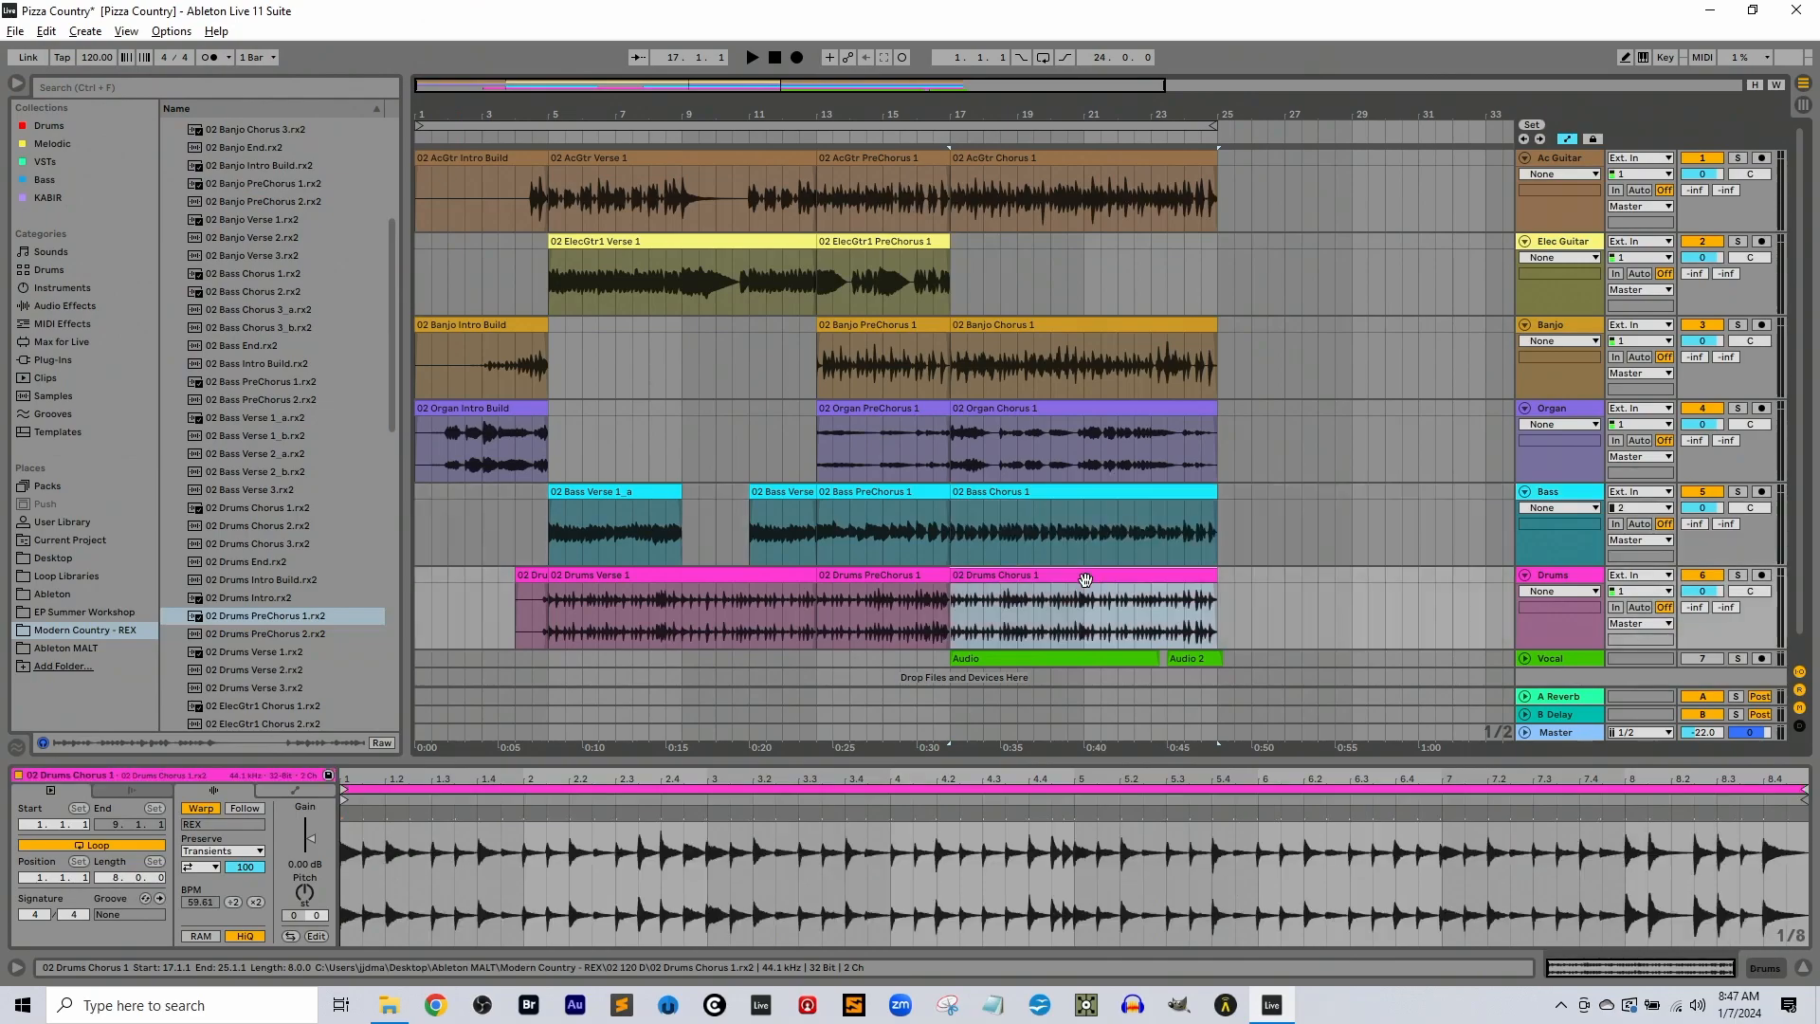
{"action": "left_click", "coordinate": [1090, 492]}
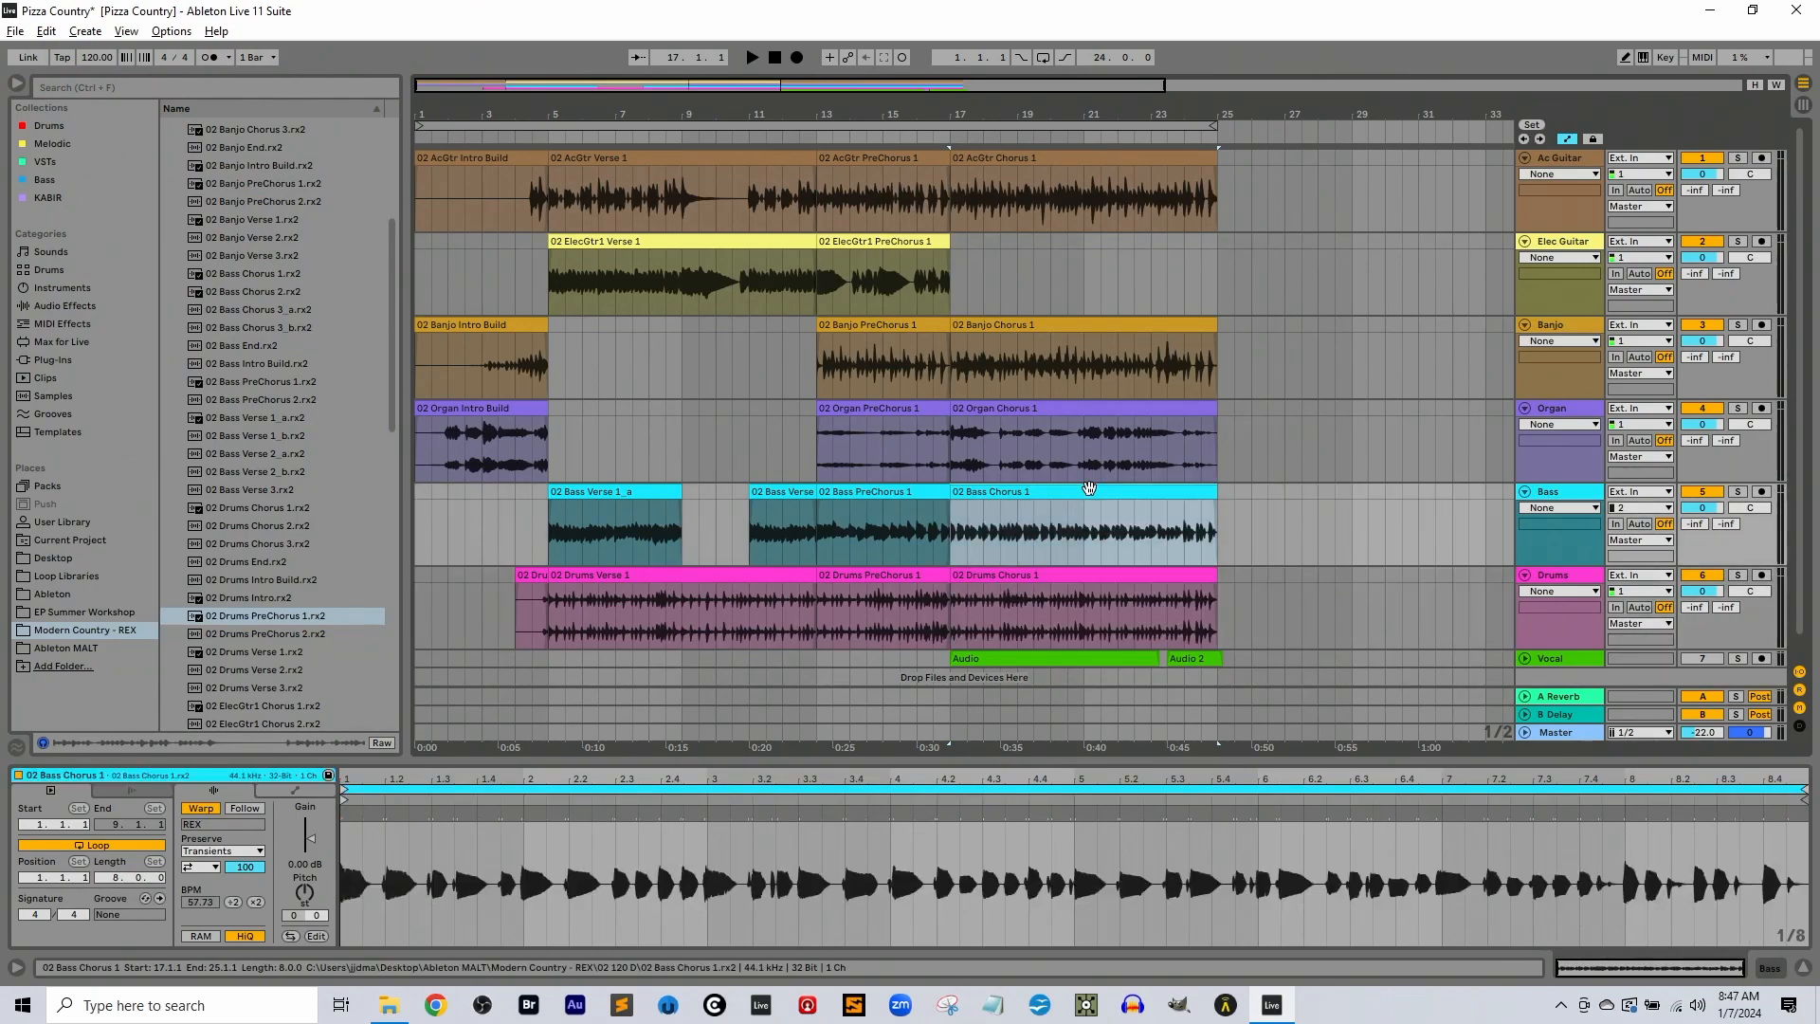
{"action": "left_click", "coordinate": [1095, 408]}
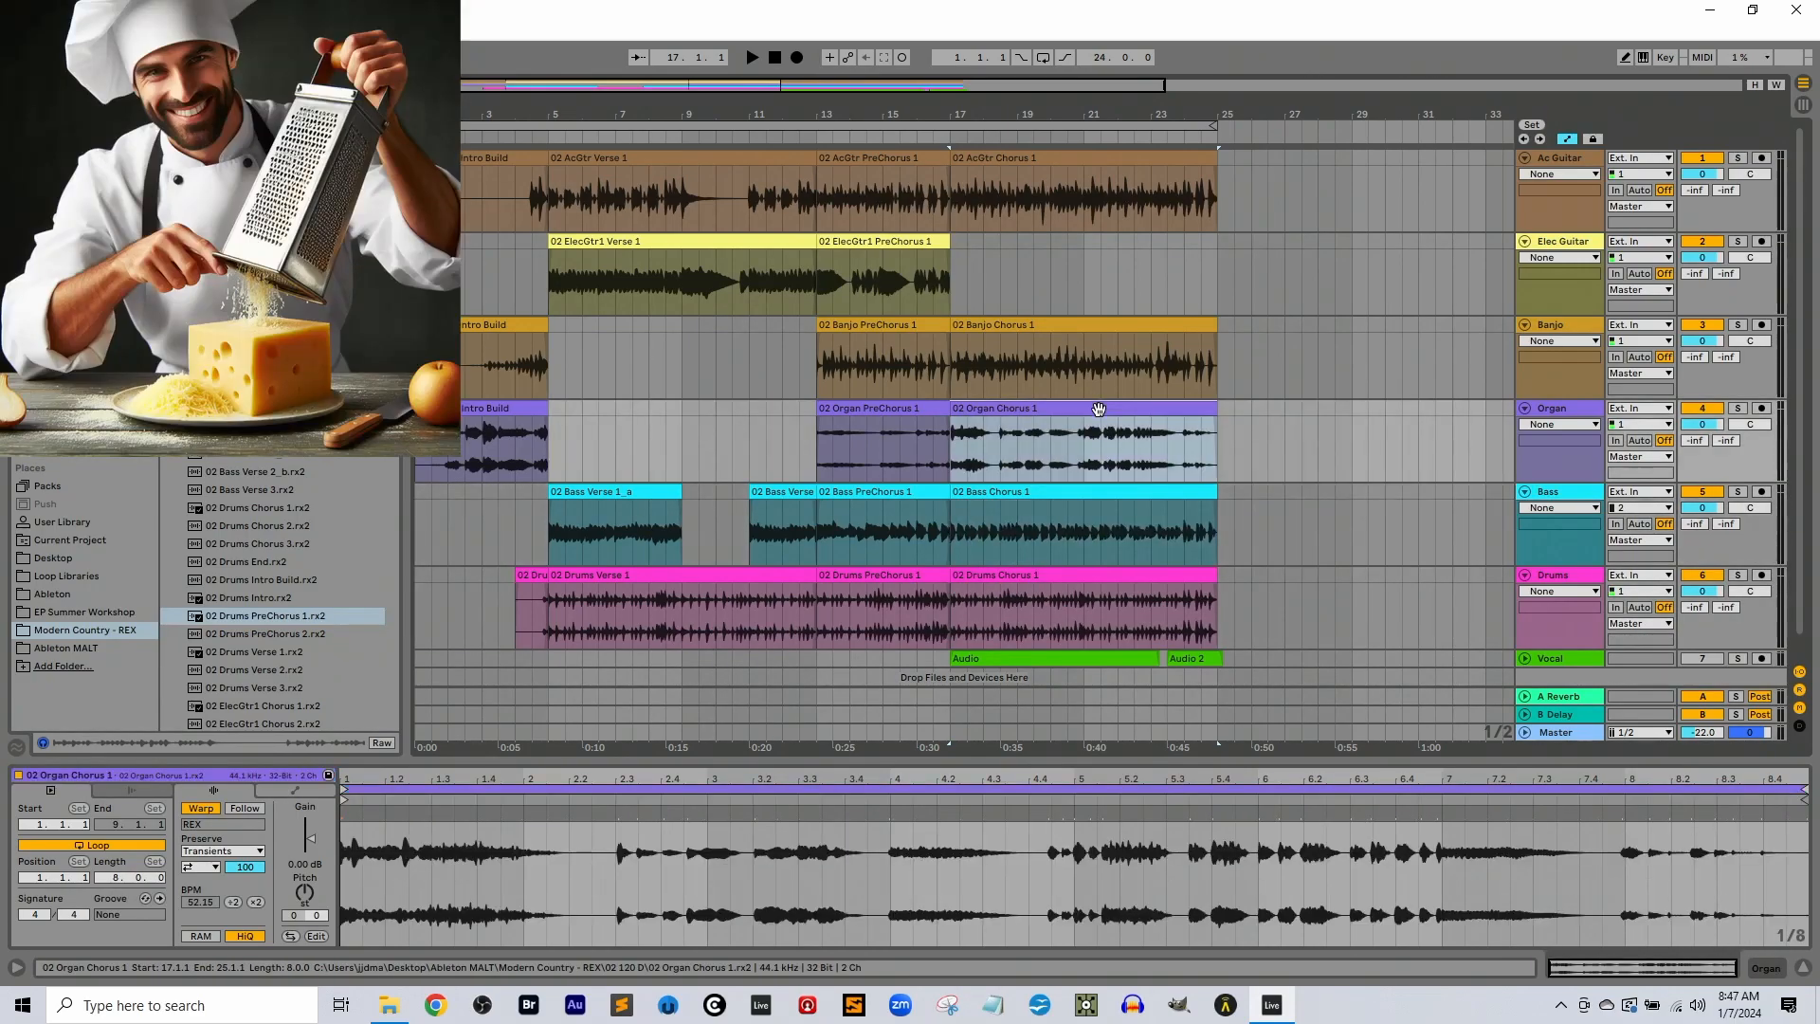
{"action": "left_click", "coordinate": [881, 241]}
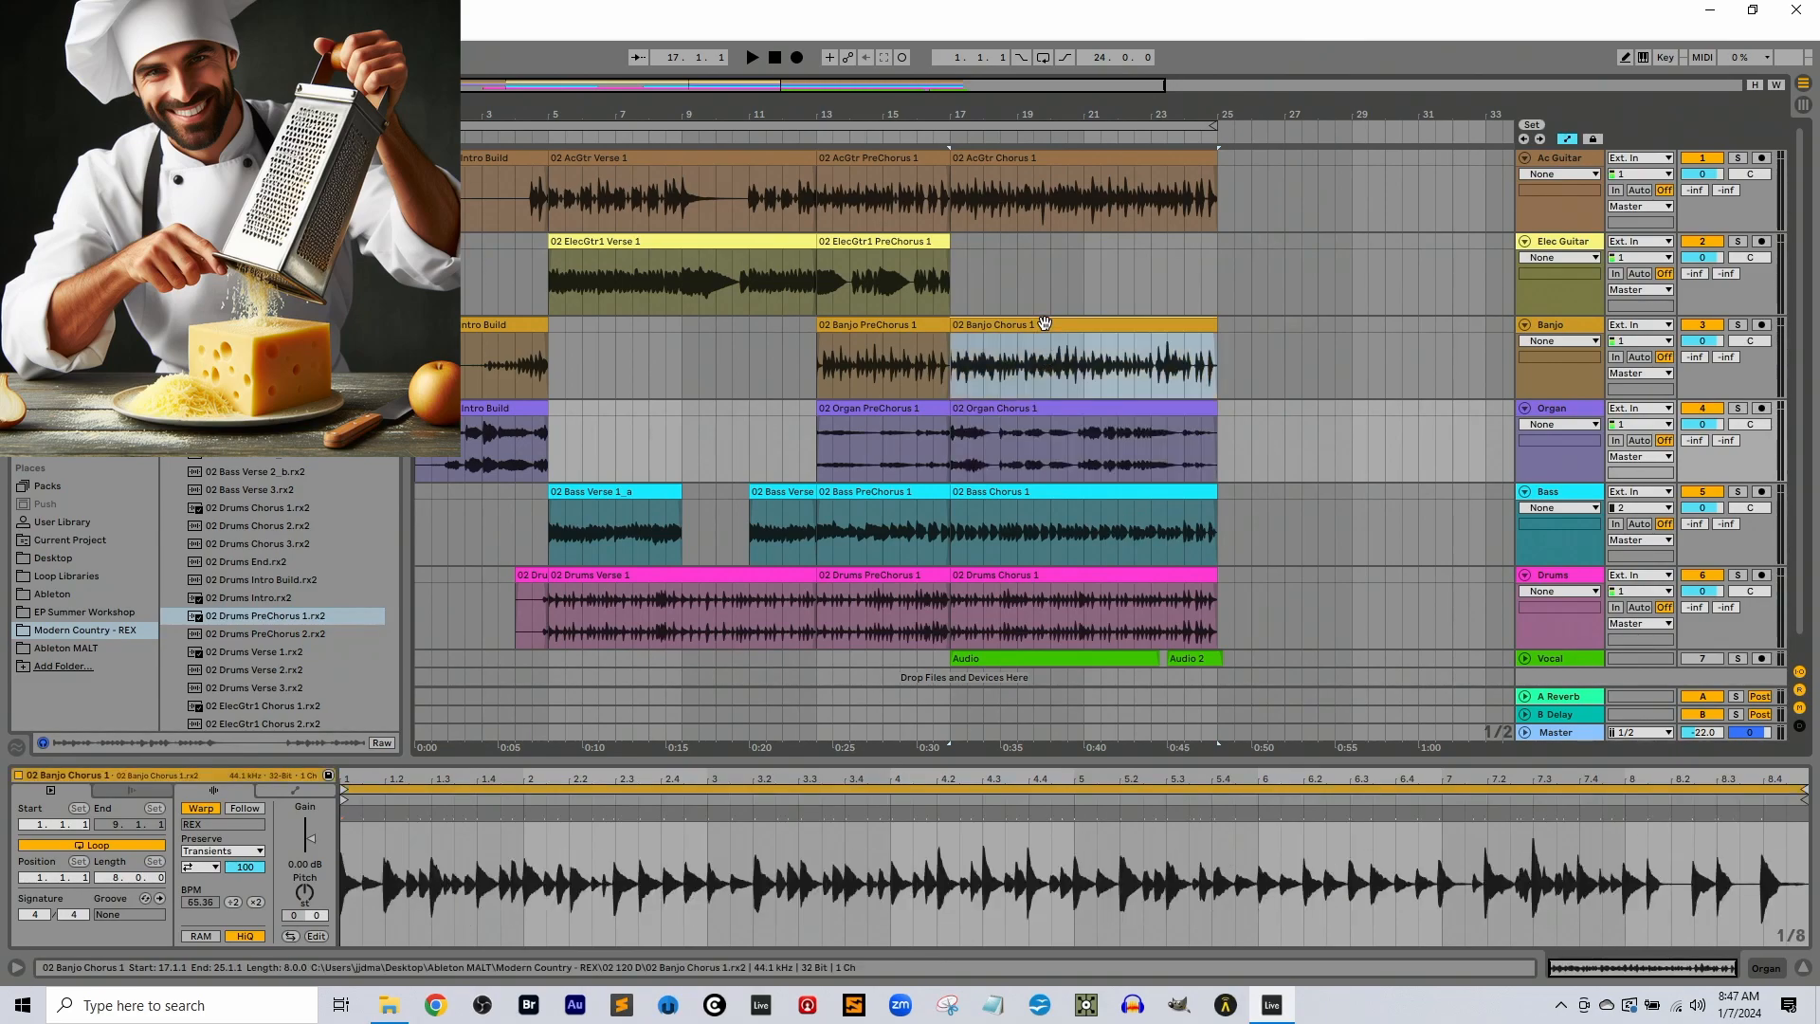
{"action": "left_click", "coordinate": [883, 172]}
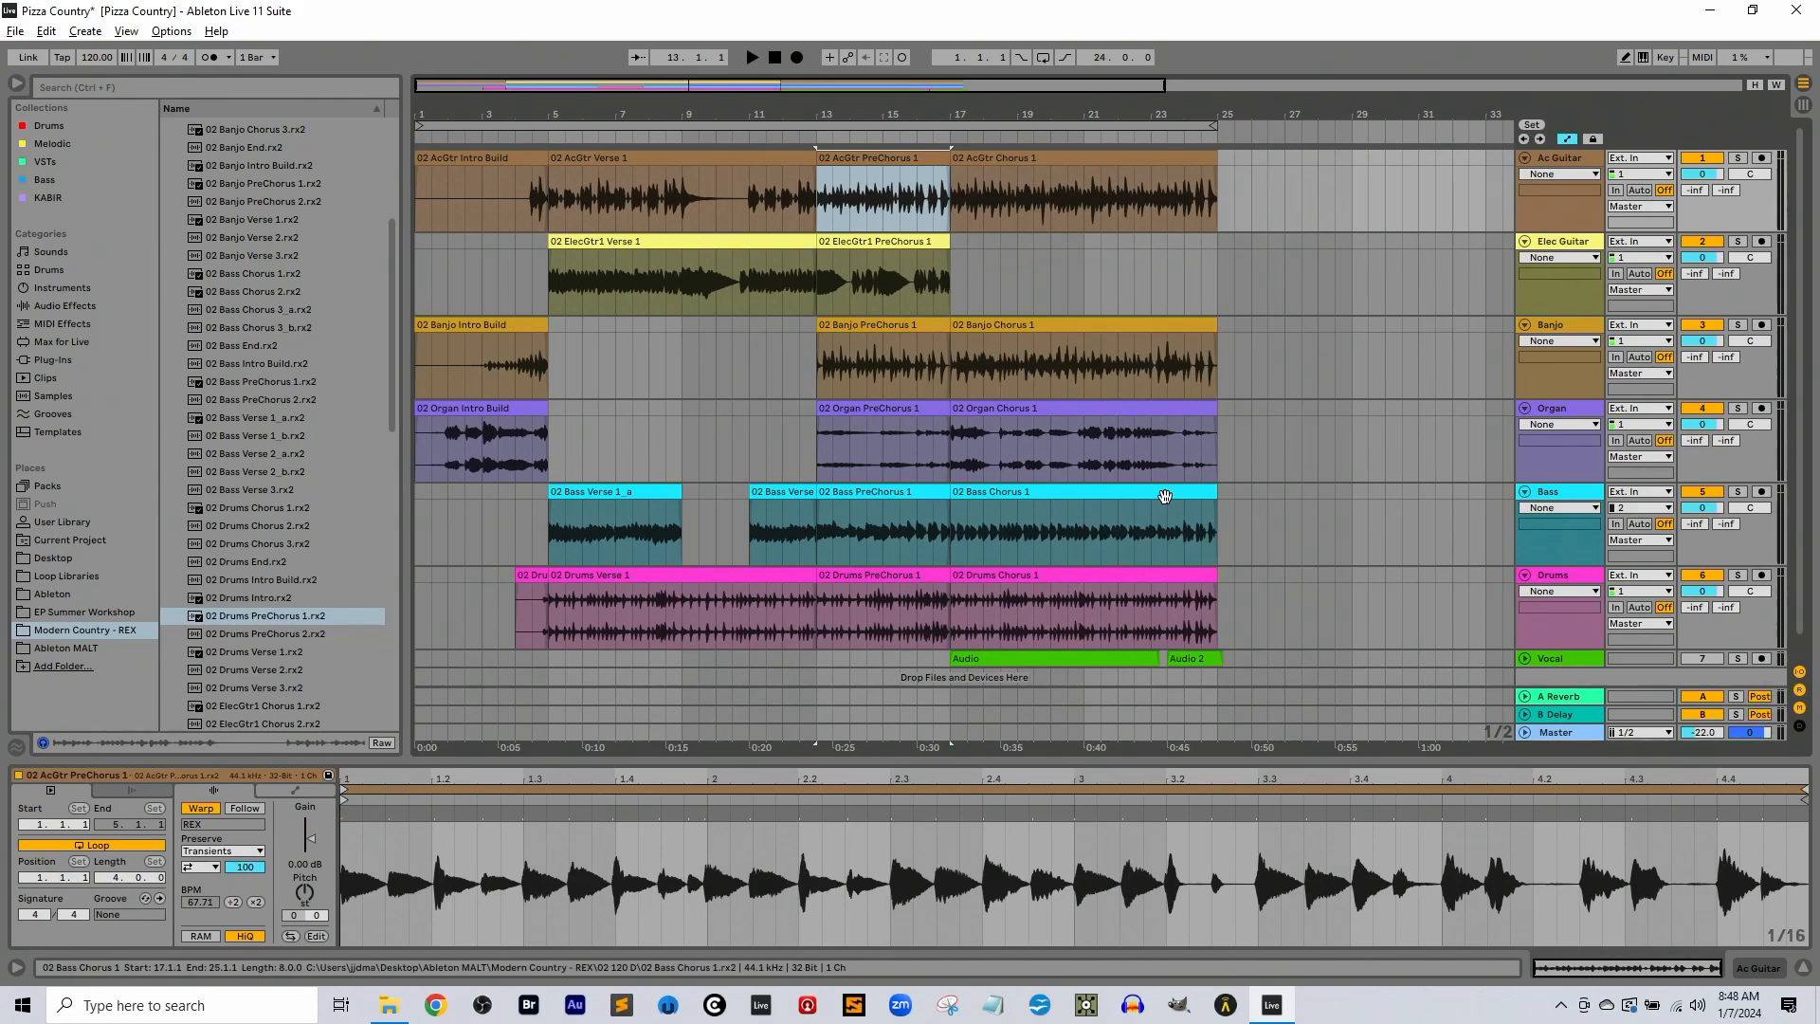
Raise the Master track's volume to -20 dB in the Session View mixer and return to the arrangement
{"action": "key", "text": "Tab"}
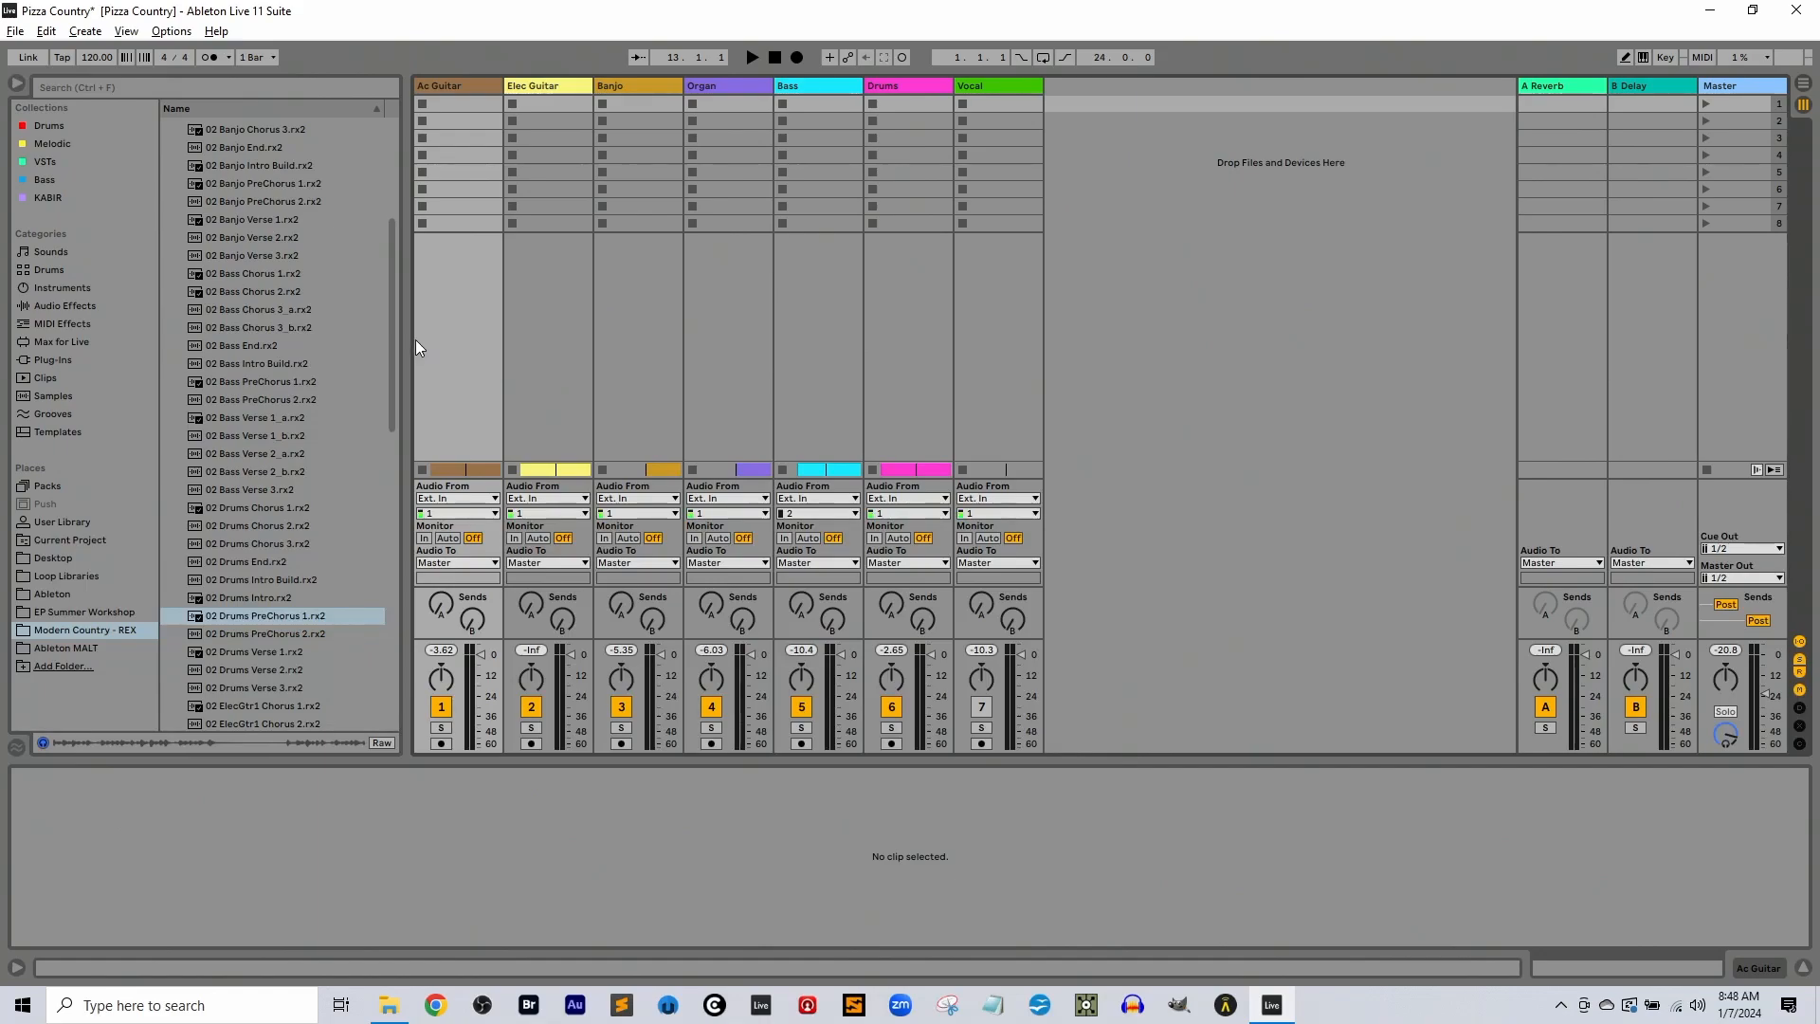
{"action": "key", "text": "Tab"}
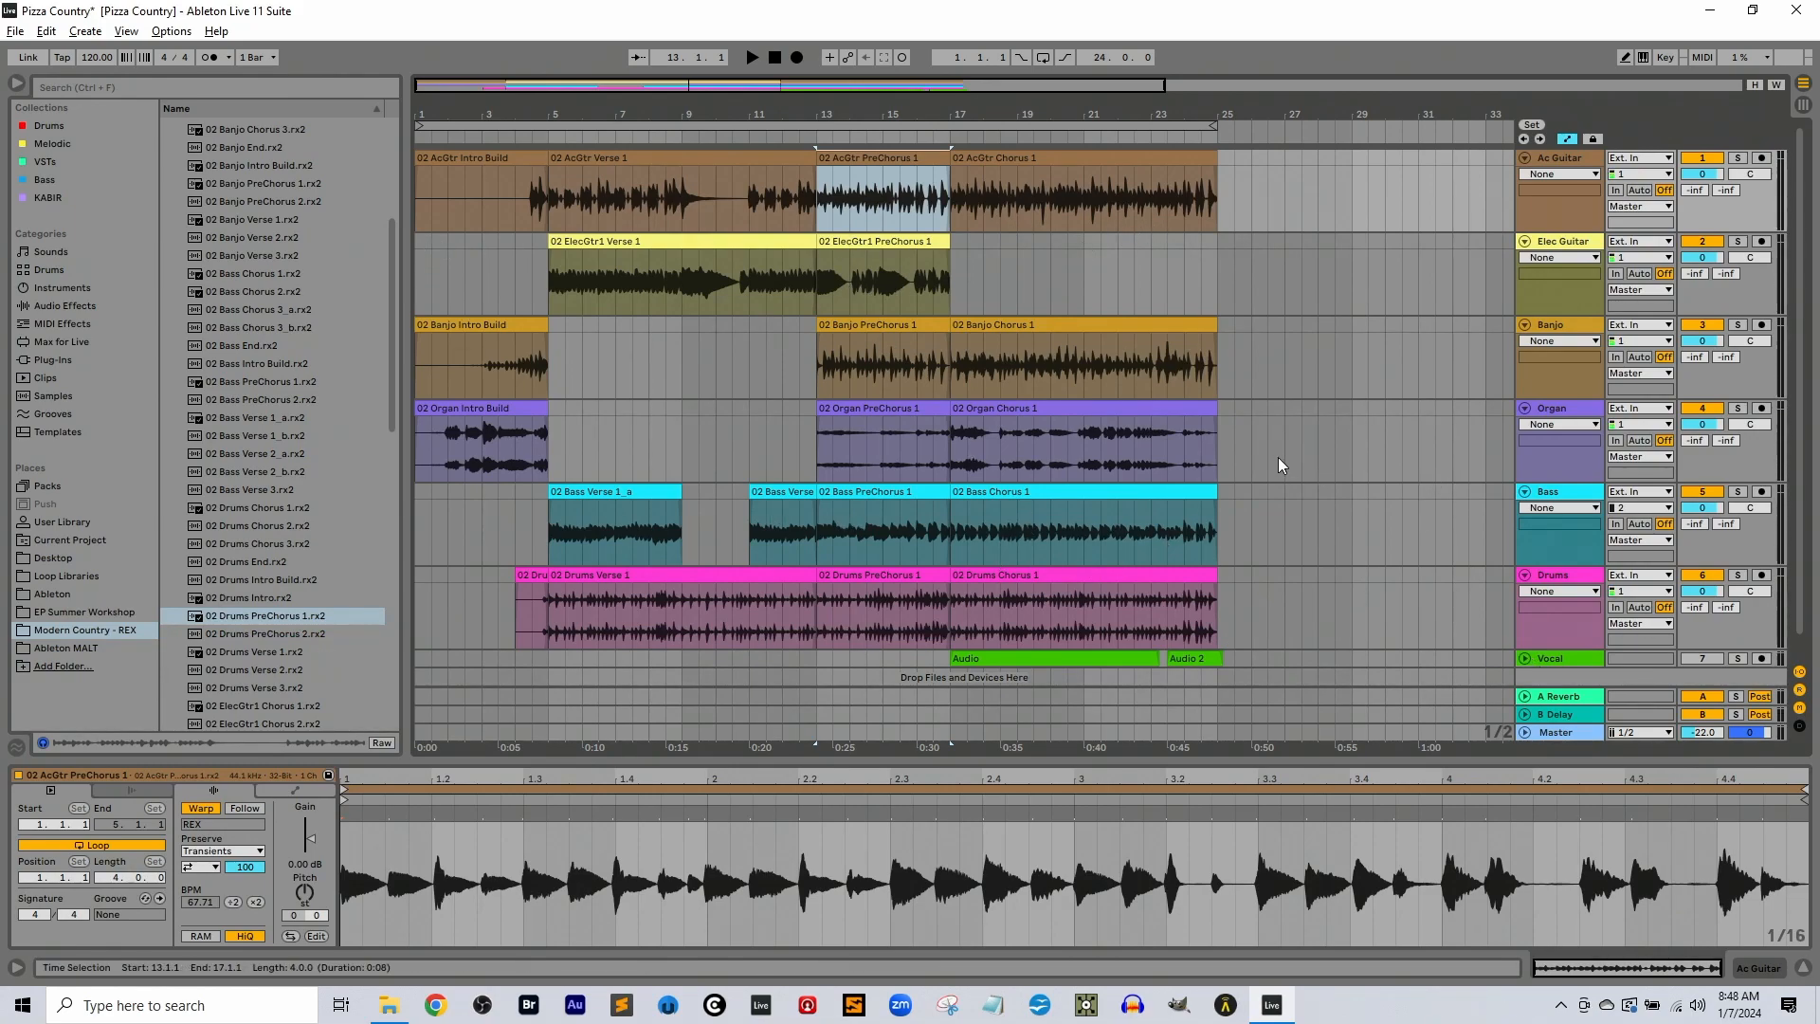
{"action": "key", "text": "Tab"}
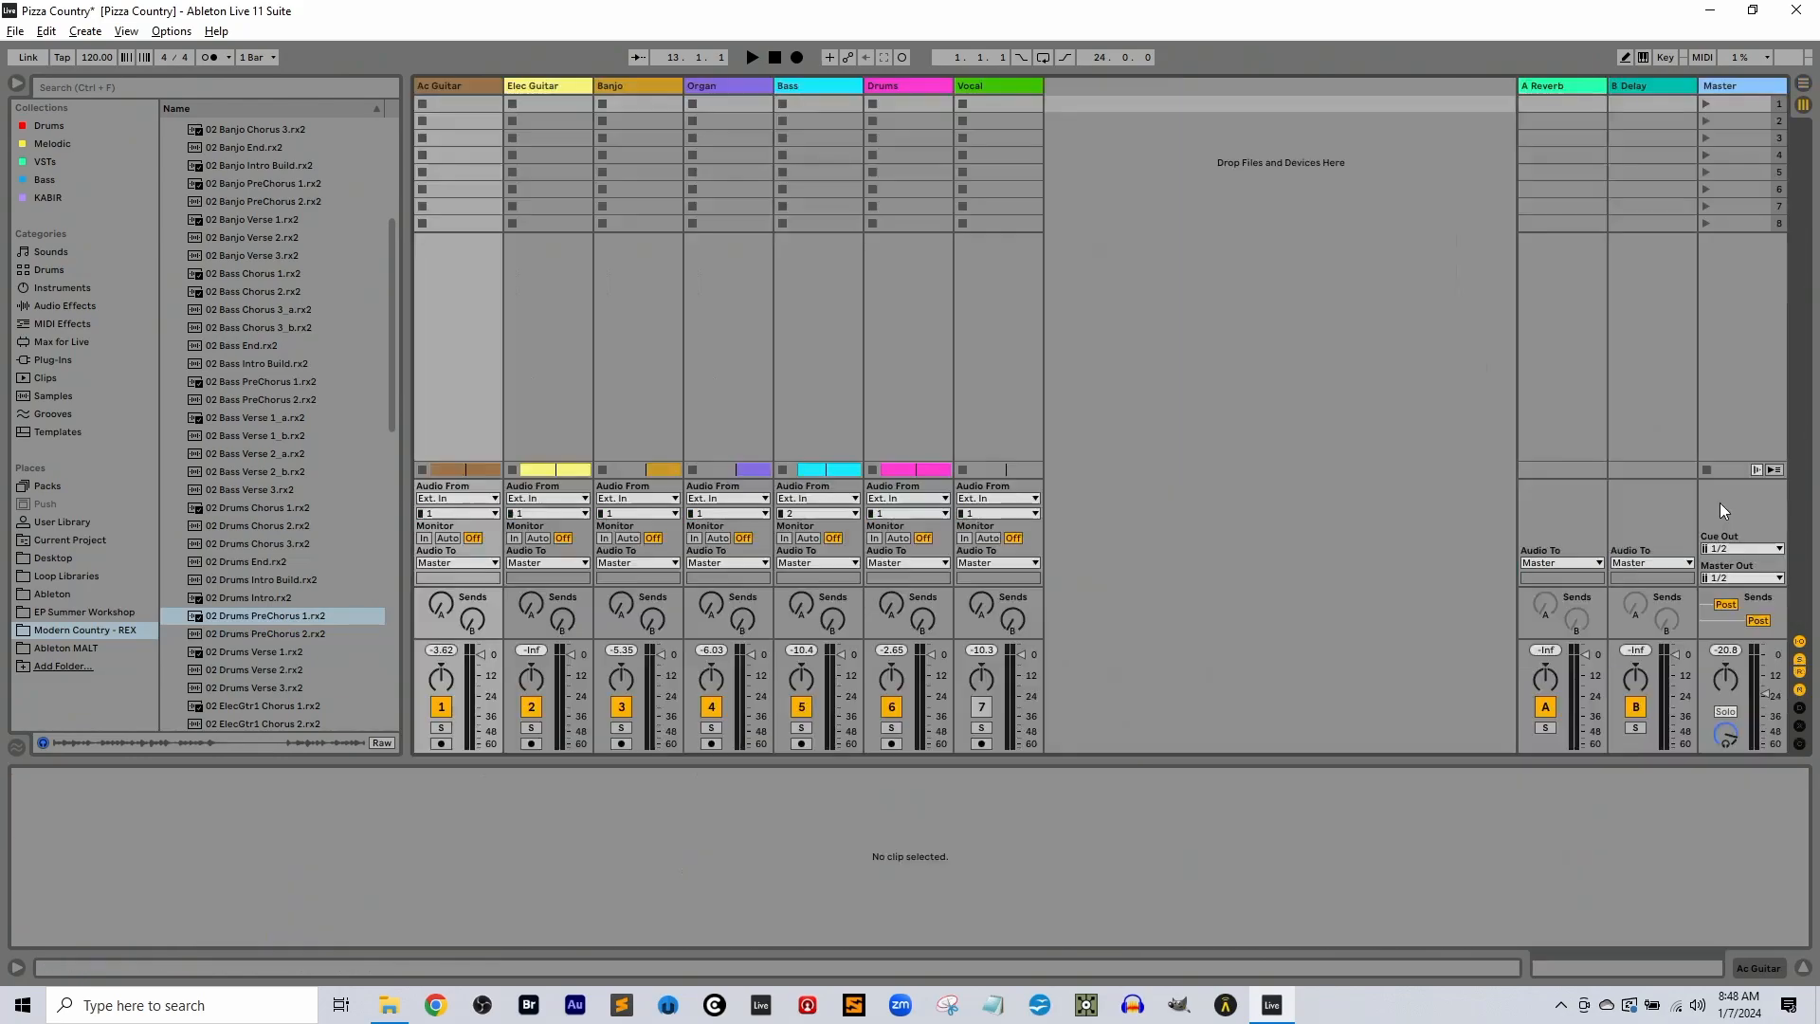
{"action": "left_click_drag", "start_coordinate": [1764, 691], "coordinate": [1767, 682]}
{"action": "key", "text": "Tab"}
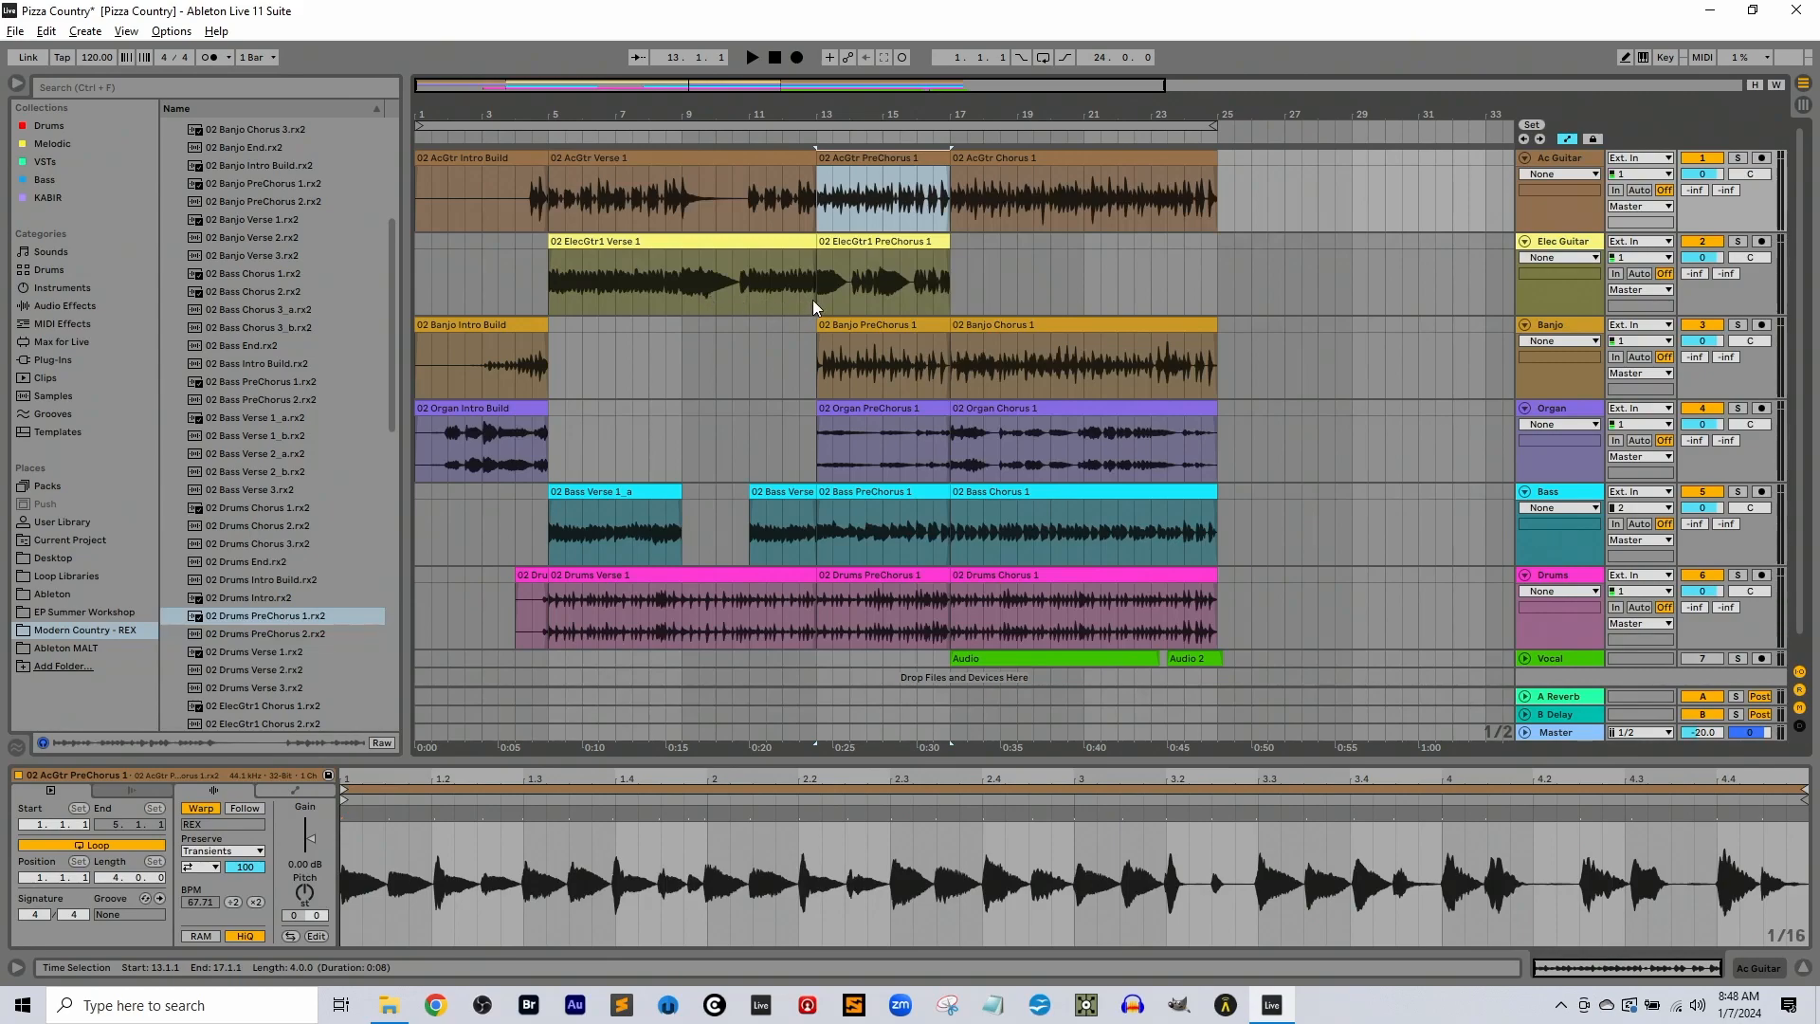
Play the arrangement from bar 13, checking the track levels in the Session View mixer, and return to the arrangement
{"action": "left_click", "coordinate": [810, 348]}
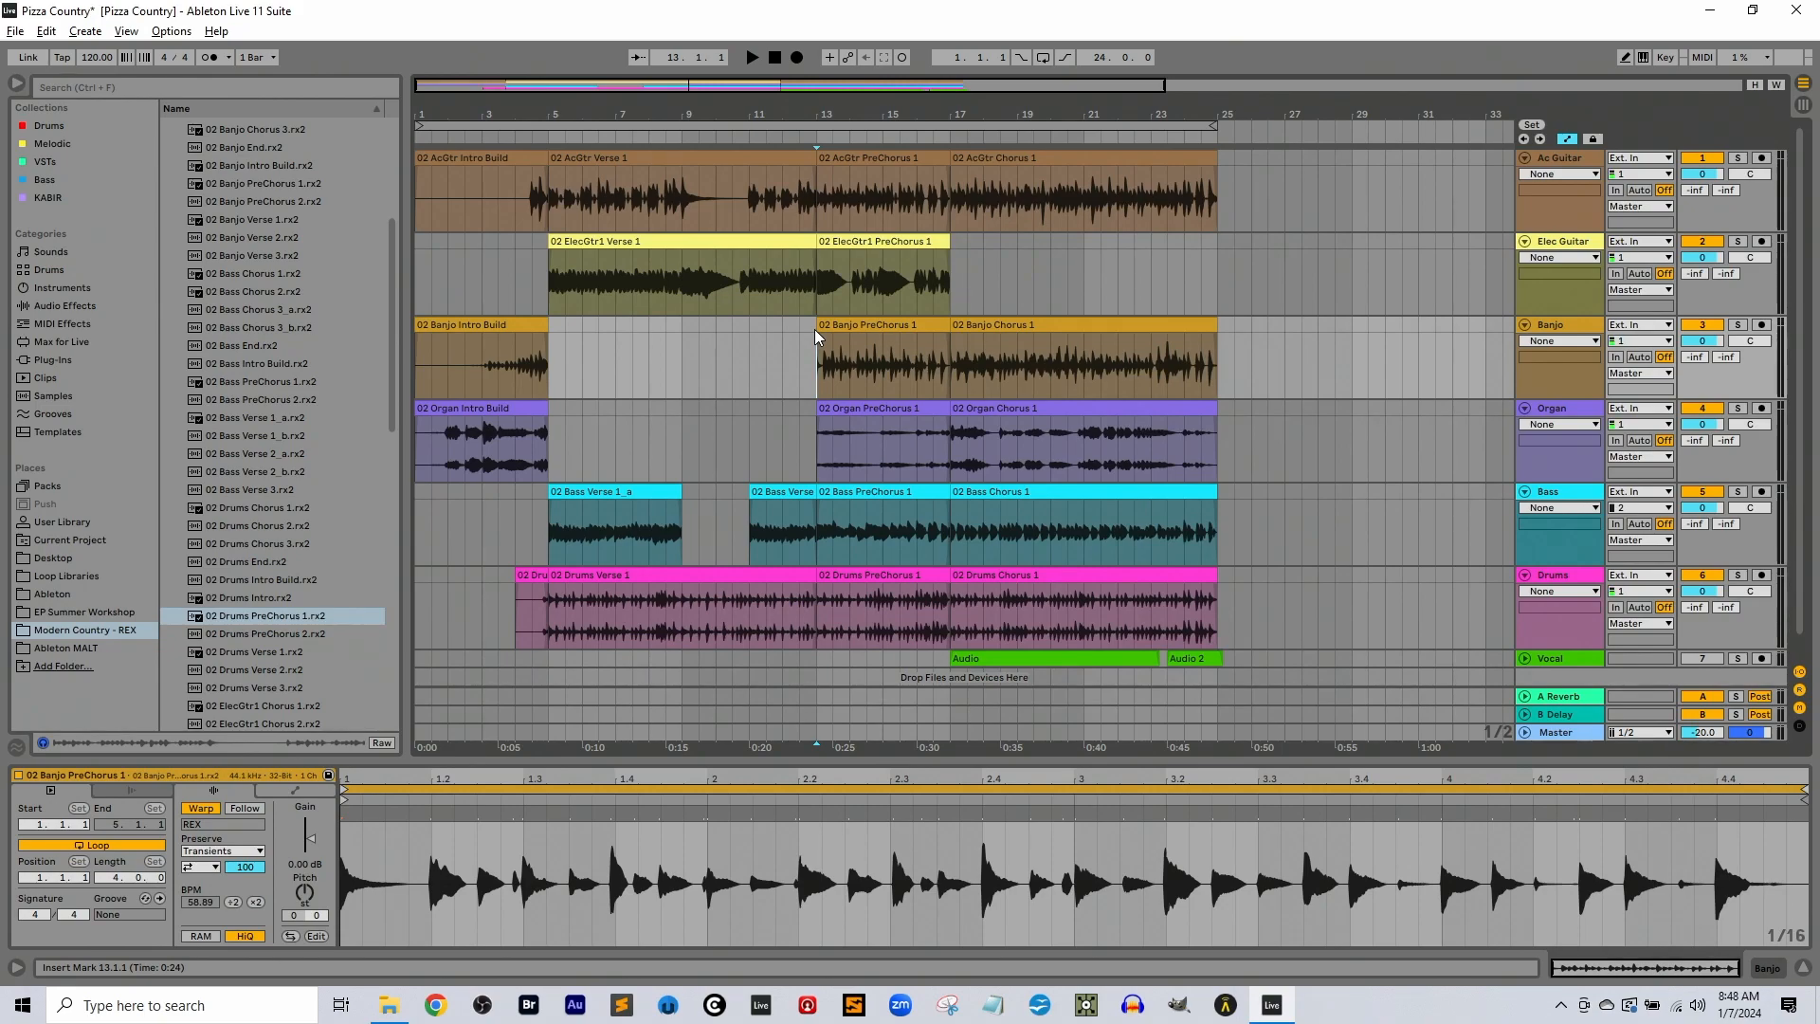
{"action": "key", "text": "space"}
{"action": "key", "text": "Tab"}
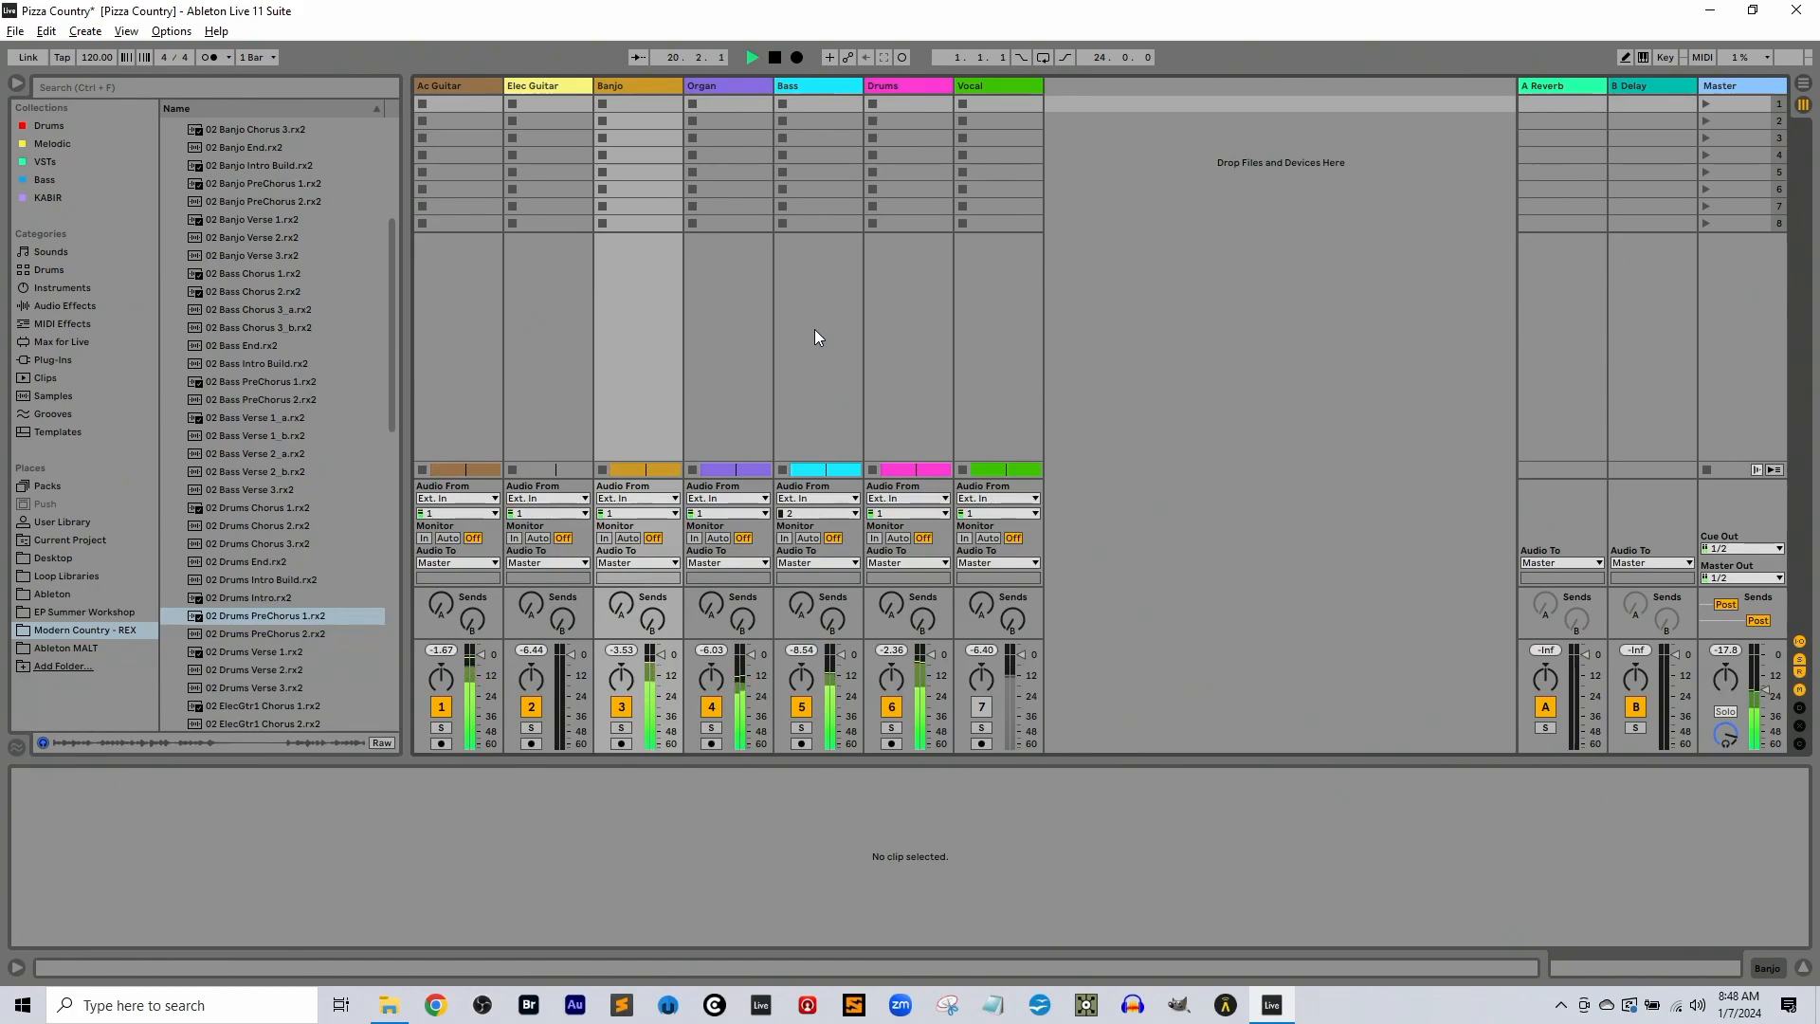
{"action": "key", "text": "space"}
{"action": "key", "text": "Tab"}
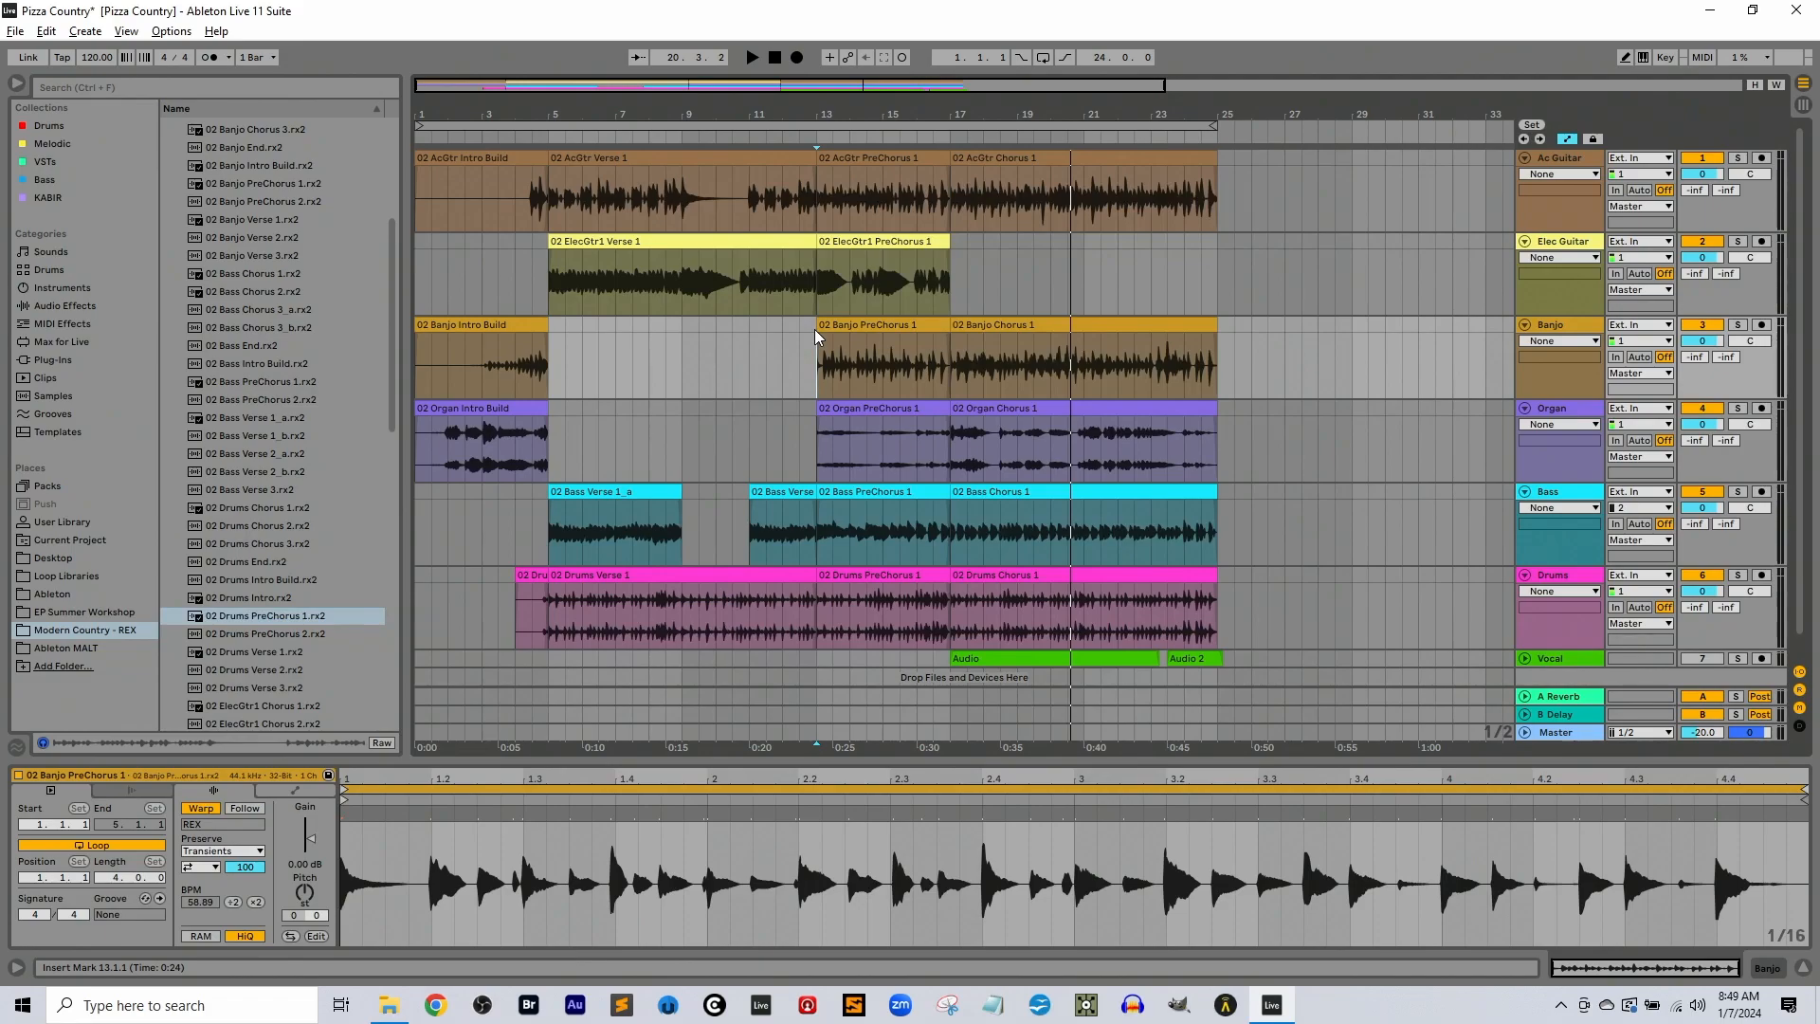
{"action": "key", "text": "Tab"}
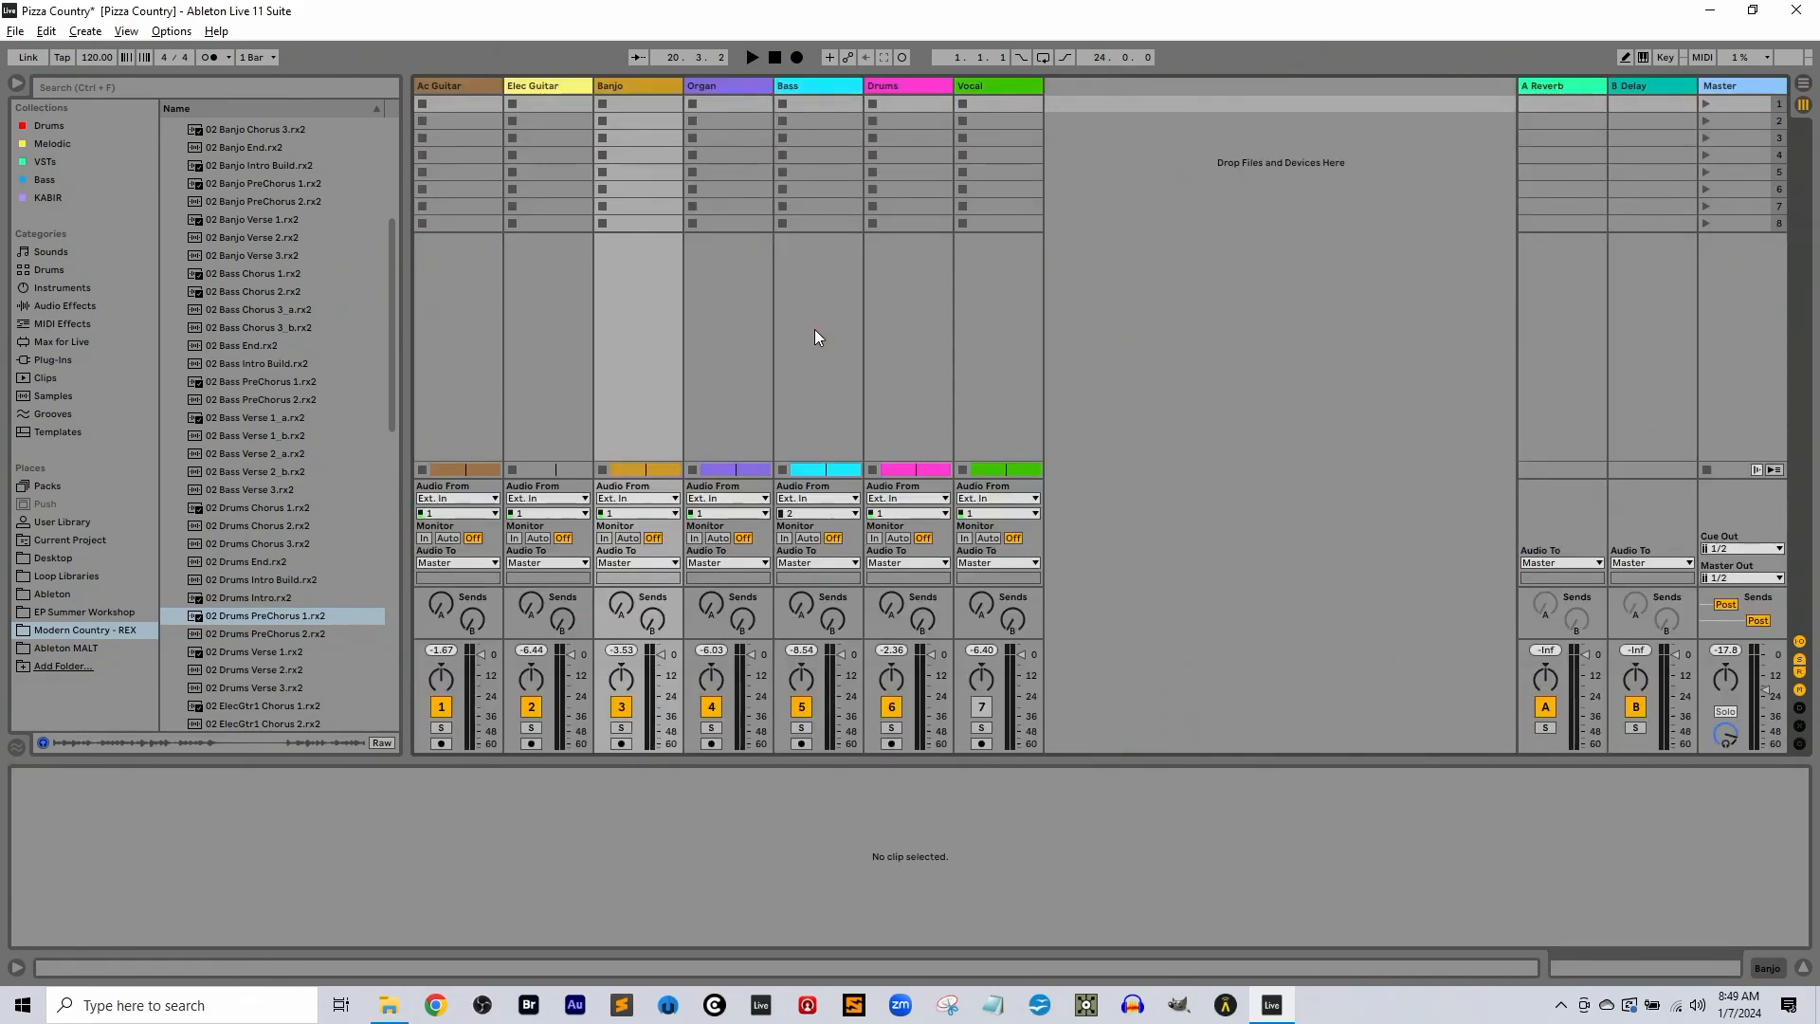
{"action": "key", "text": "Tab"}
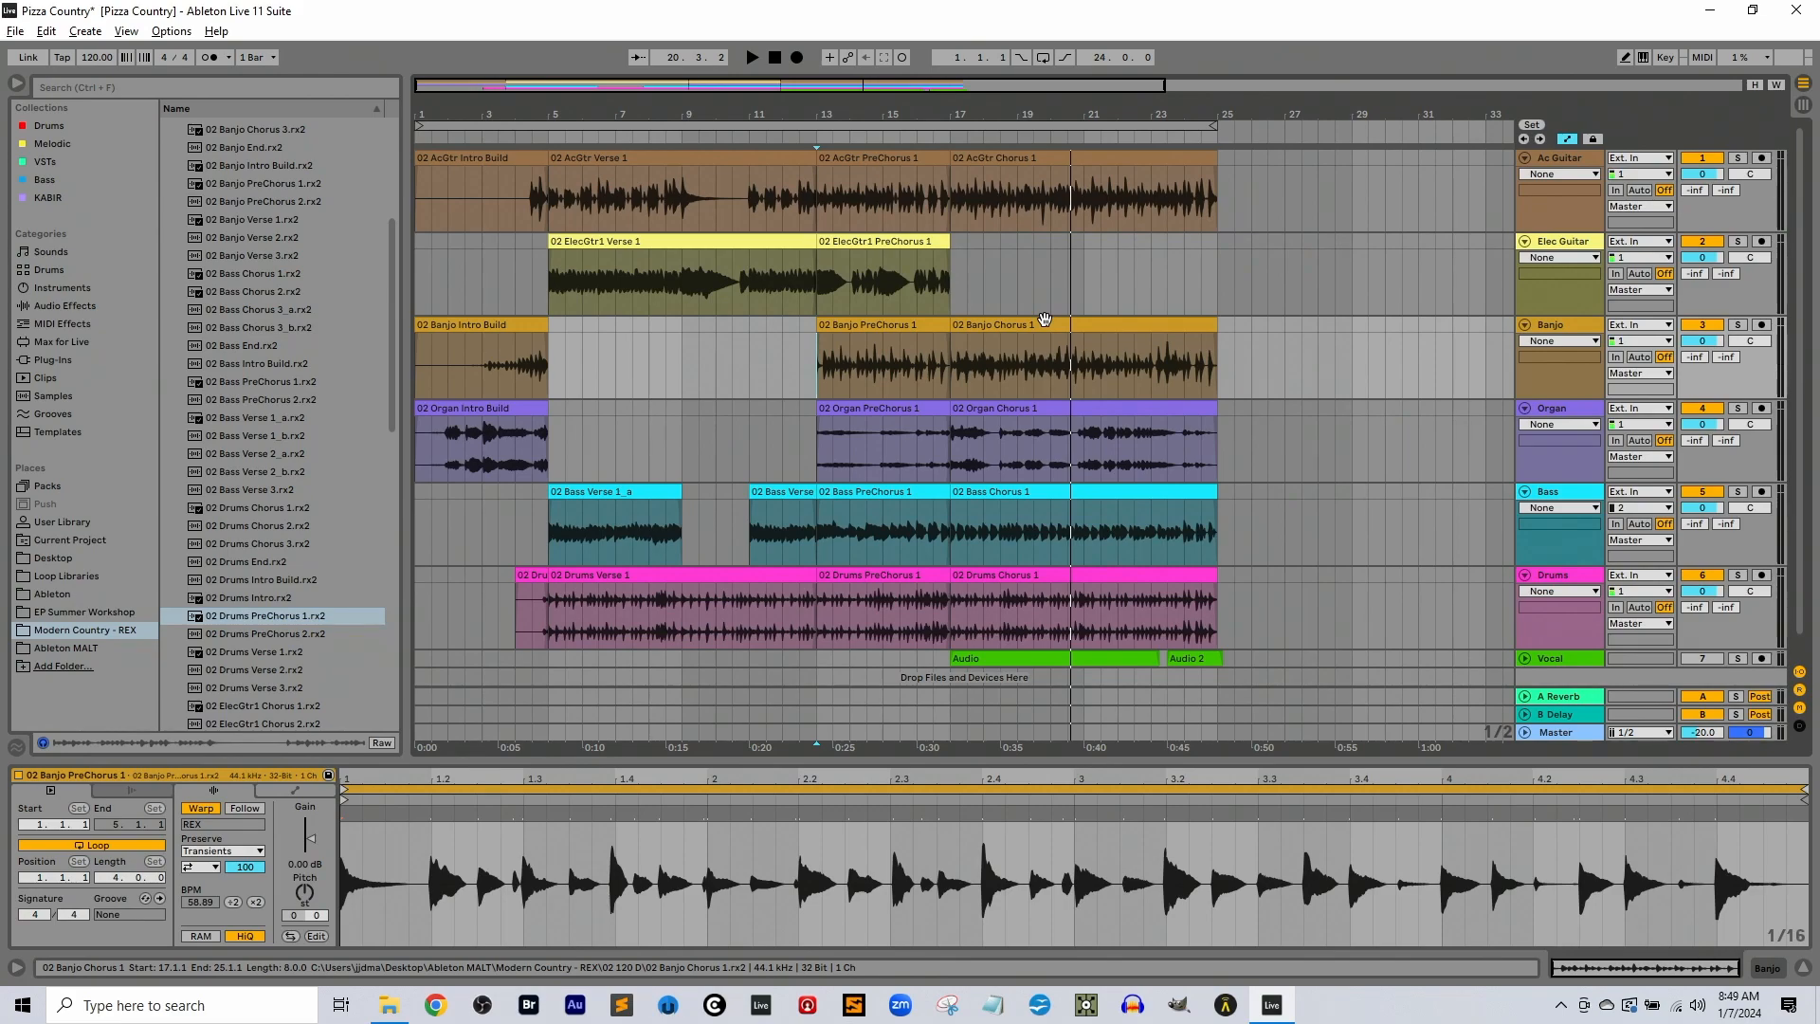
{"action": "left_click", "coordinate": [1086, 280]}
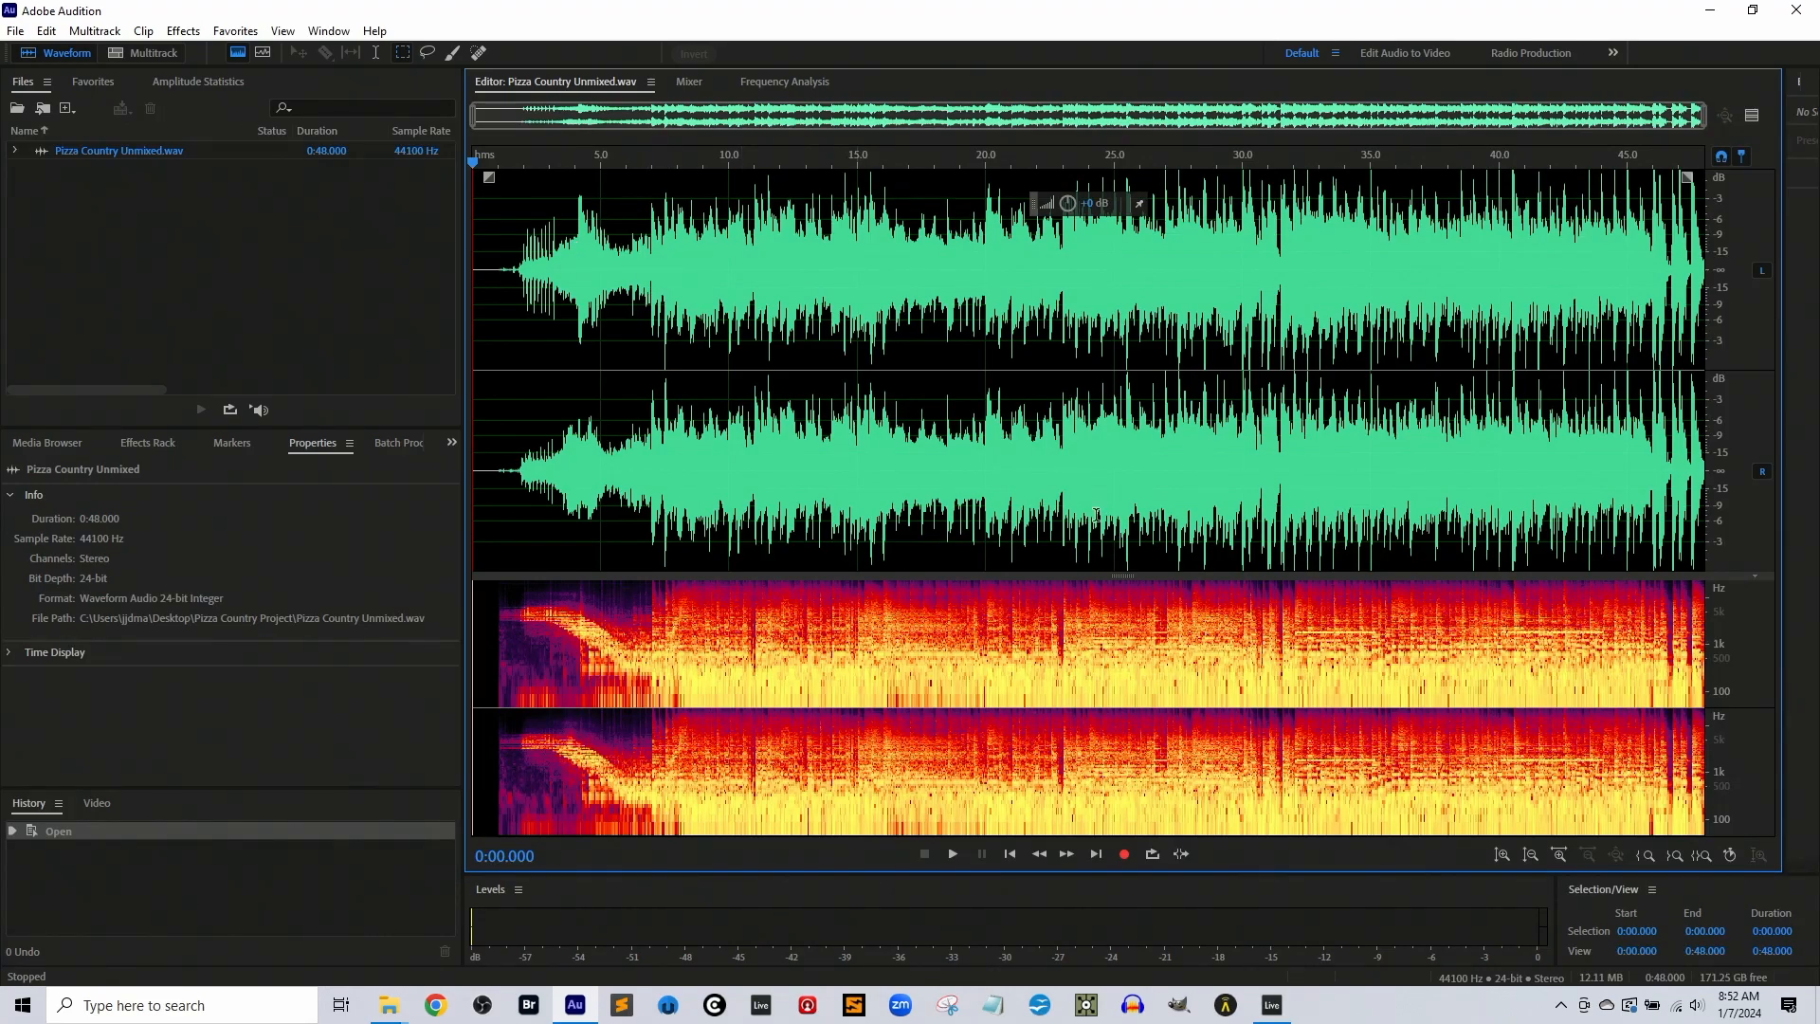
Examine the Pizza Country Unmixed.wav waveform in Adobe Audition around 10, 30 and 36 seconds
{"action": "left_click", "coordinate": [1702, 1012]}
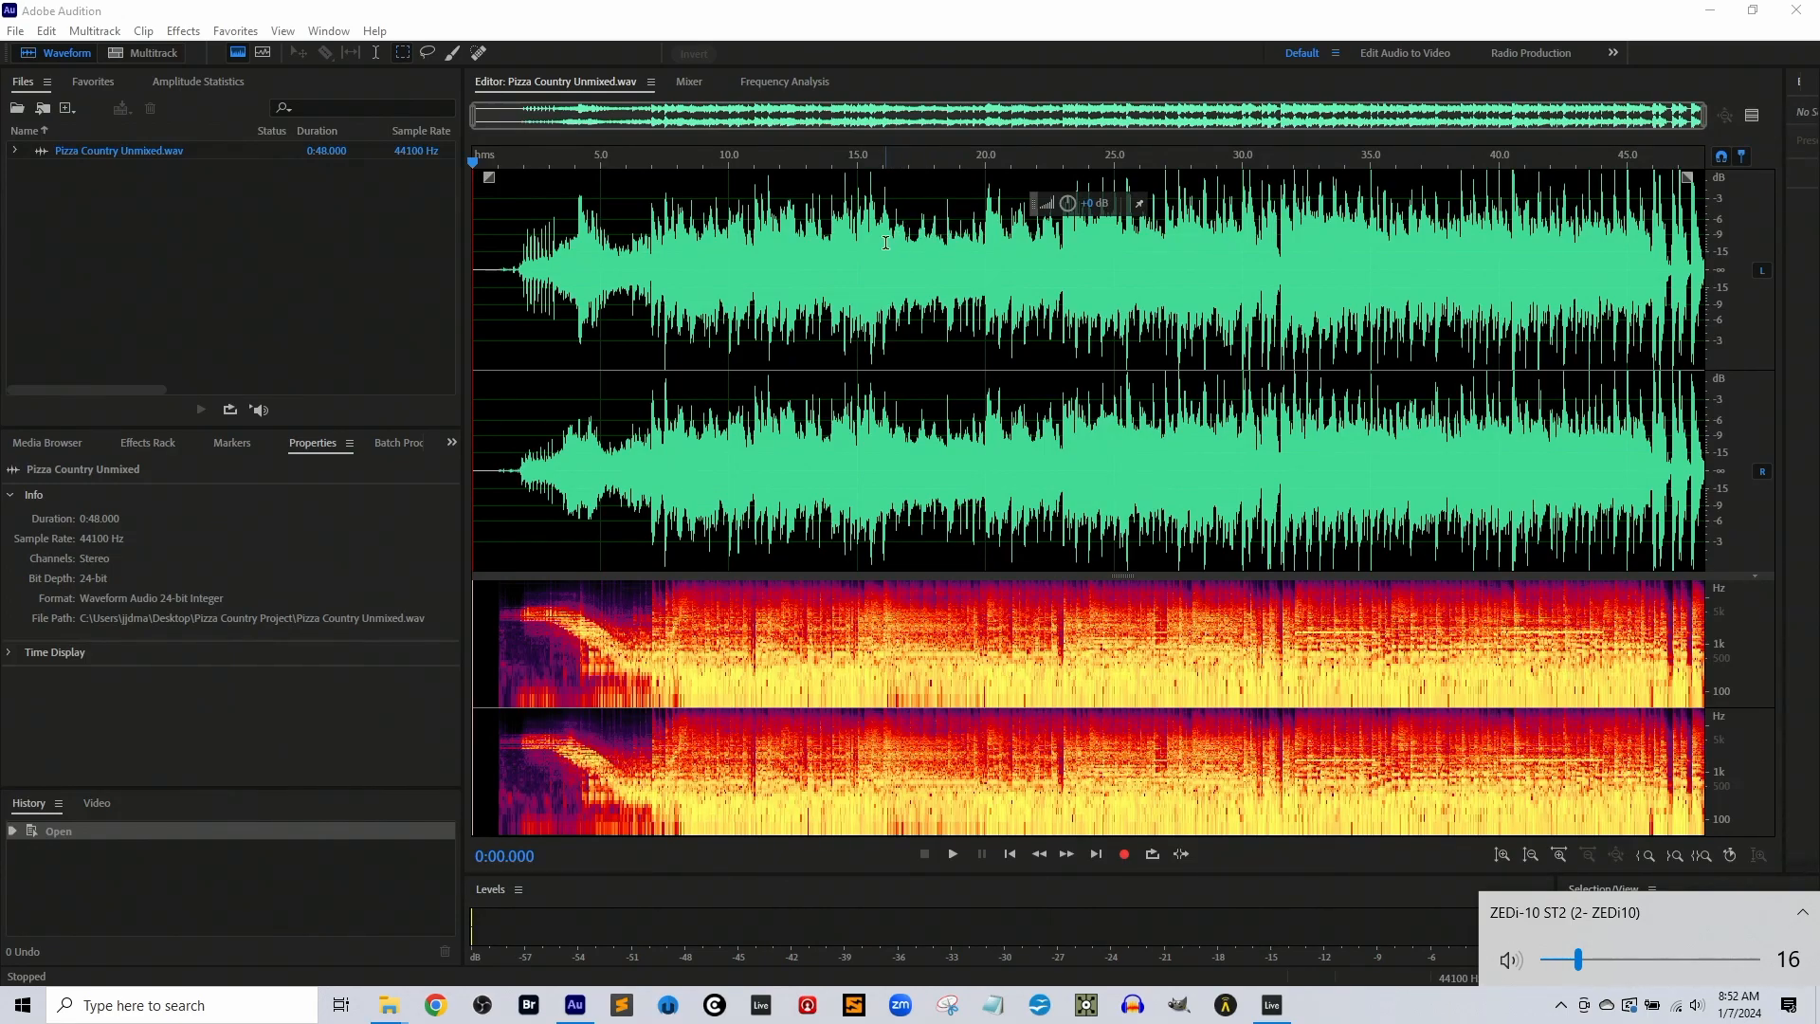
{"action": "left_click", "coordinate": [727, 327]}
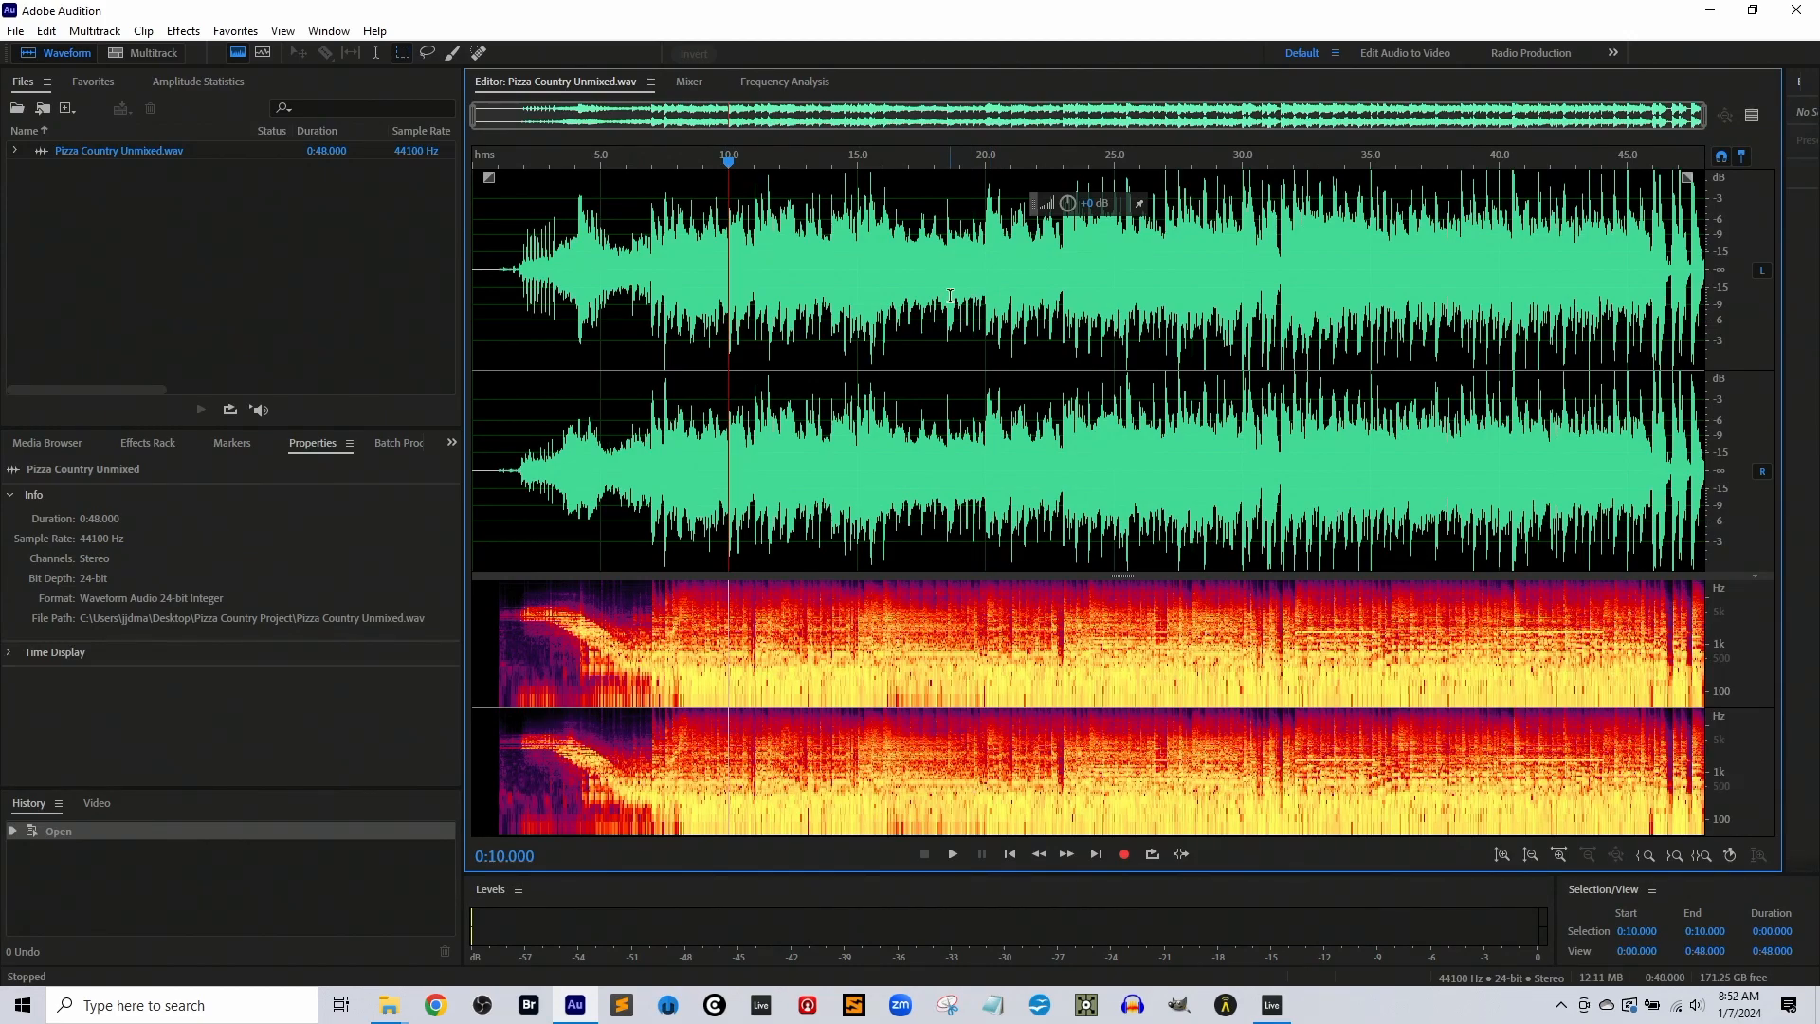
{"action": "left_click_drag", "start_coordinate": [1242, 195], "coordinate": [1256, 225]}
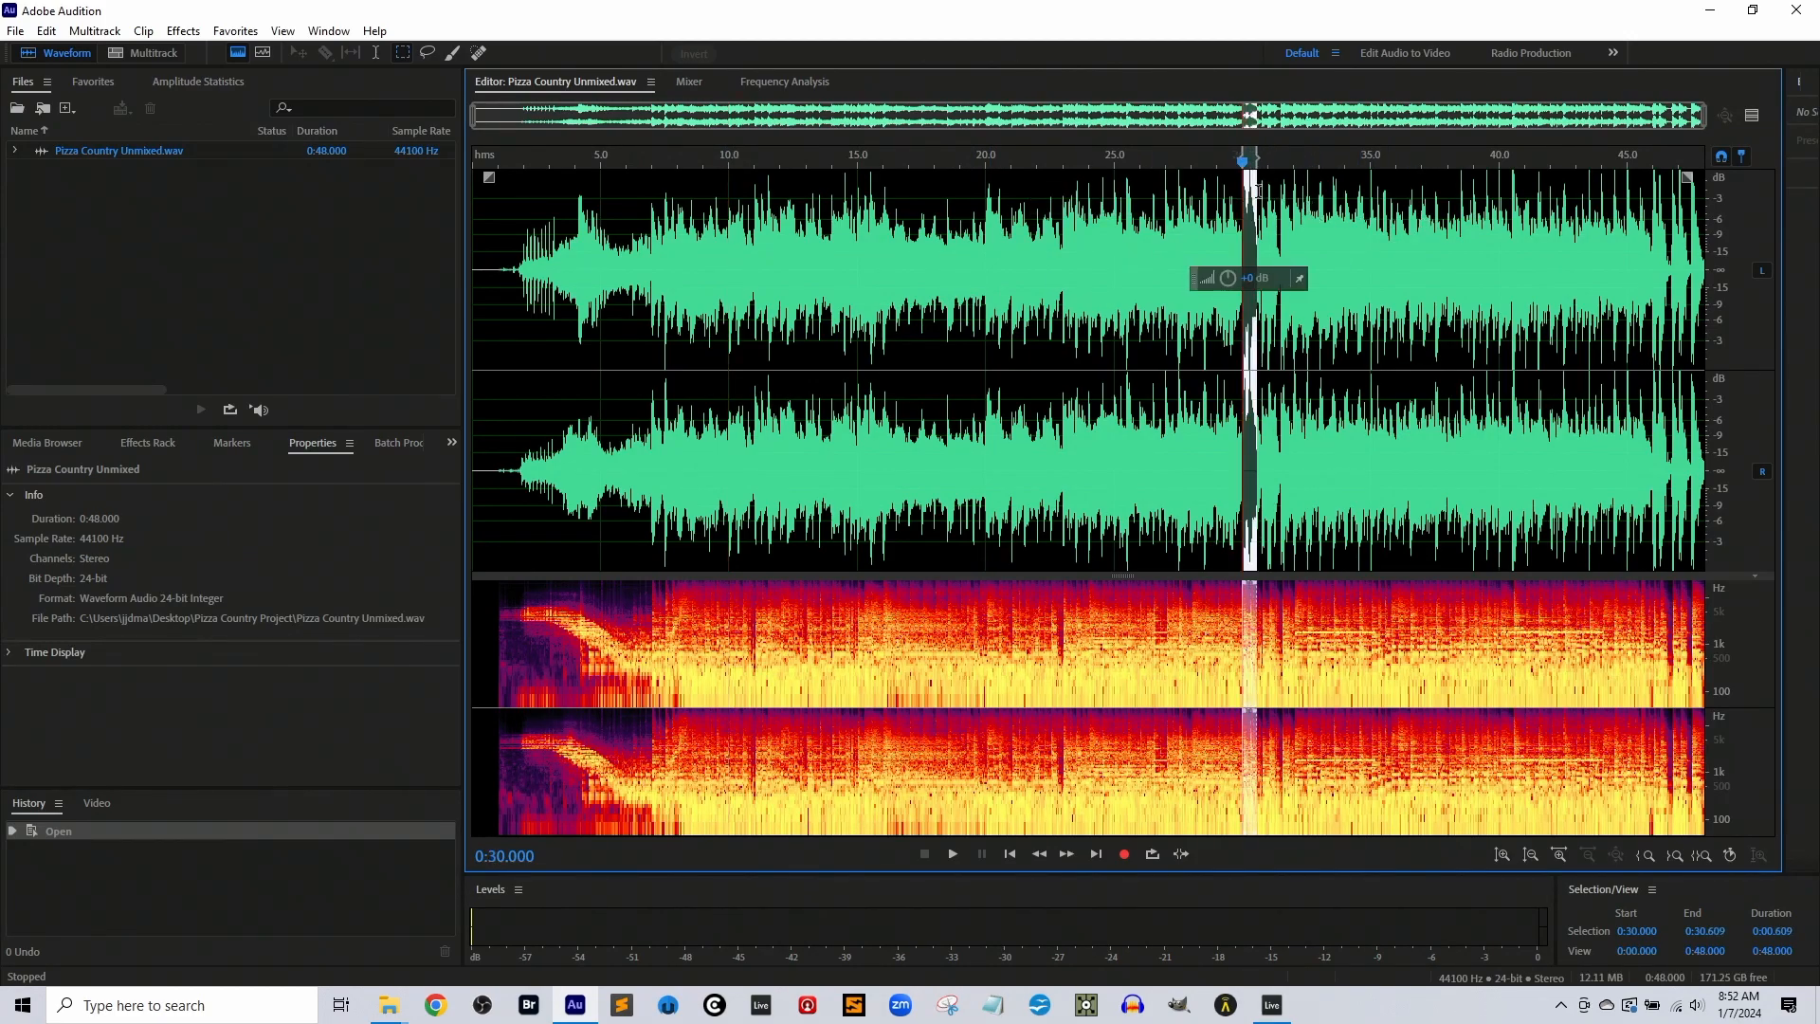
{"action": "left_click", "coordinate": [1410, 284]}
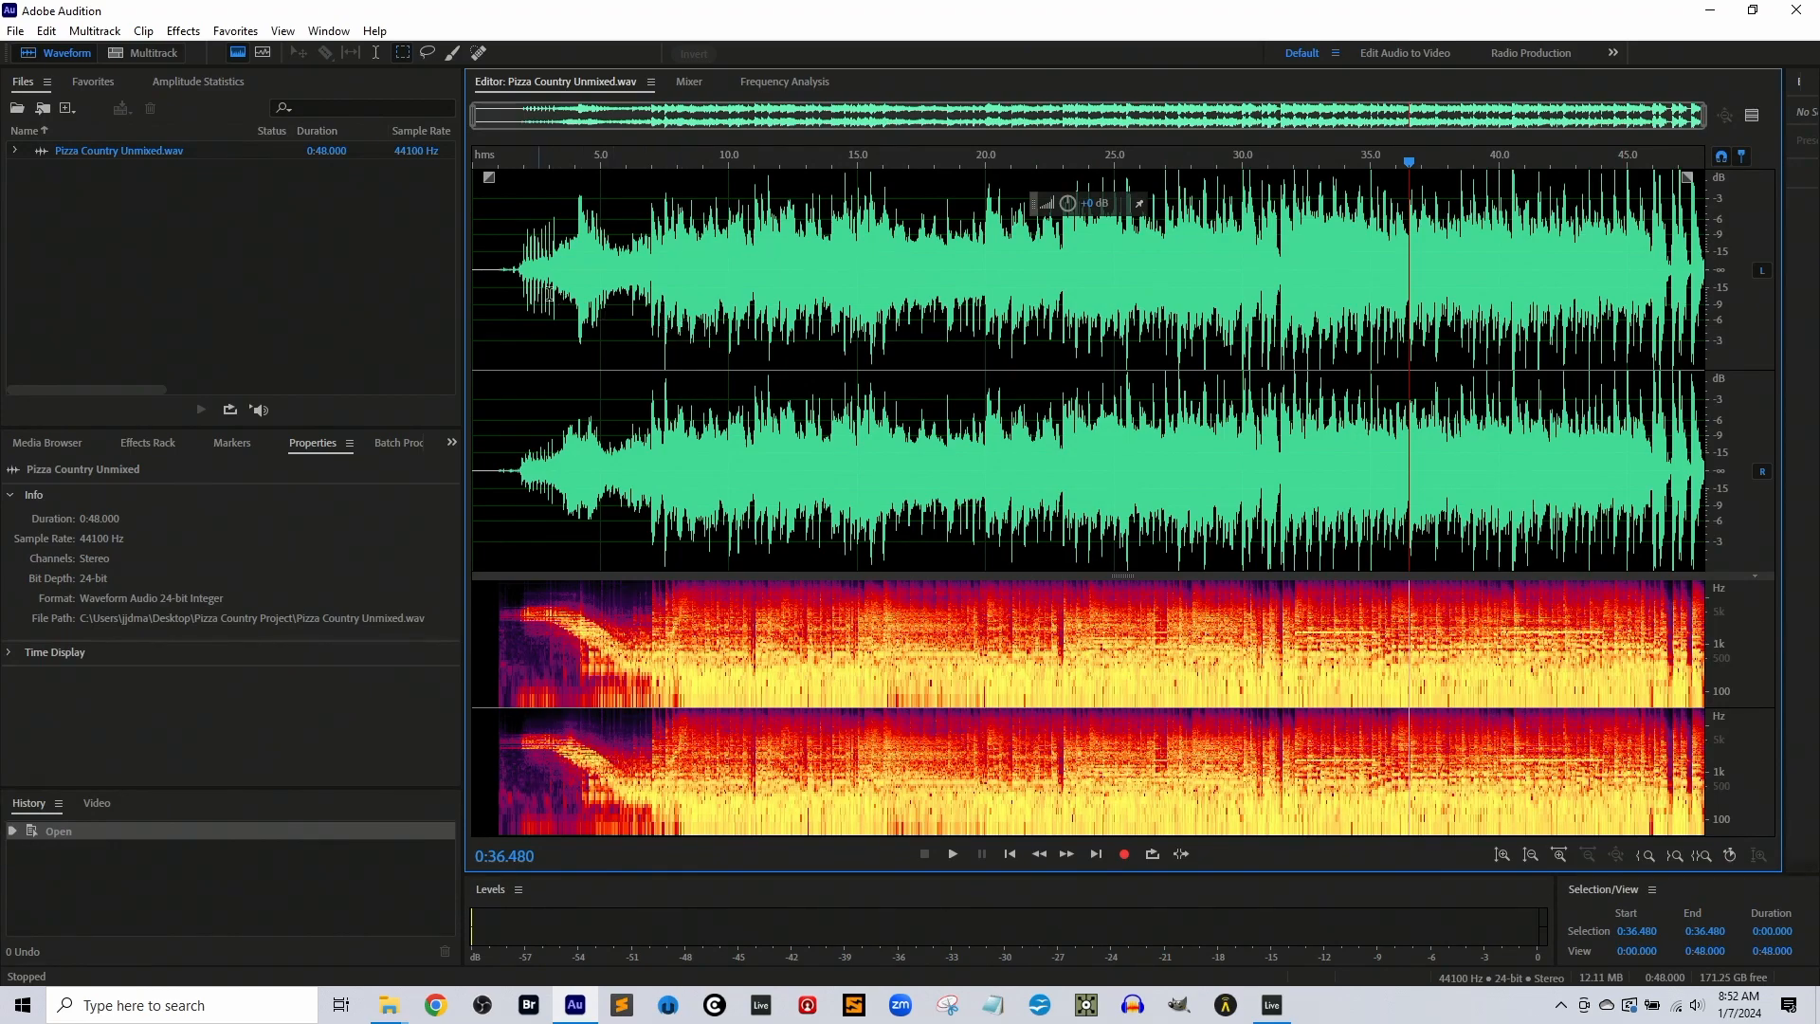
Play Pizza Country Unmixed.wav from 0:06.720 with the system volume raised to 23, checking the peaks on the level meters
{"action": "left_click", "coordinate": [645, 276]}
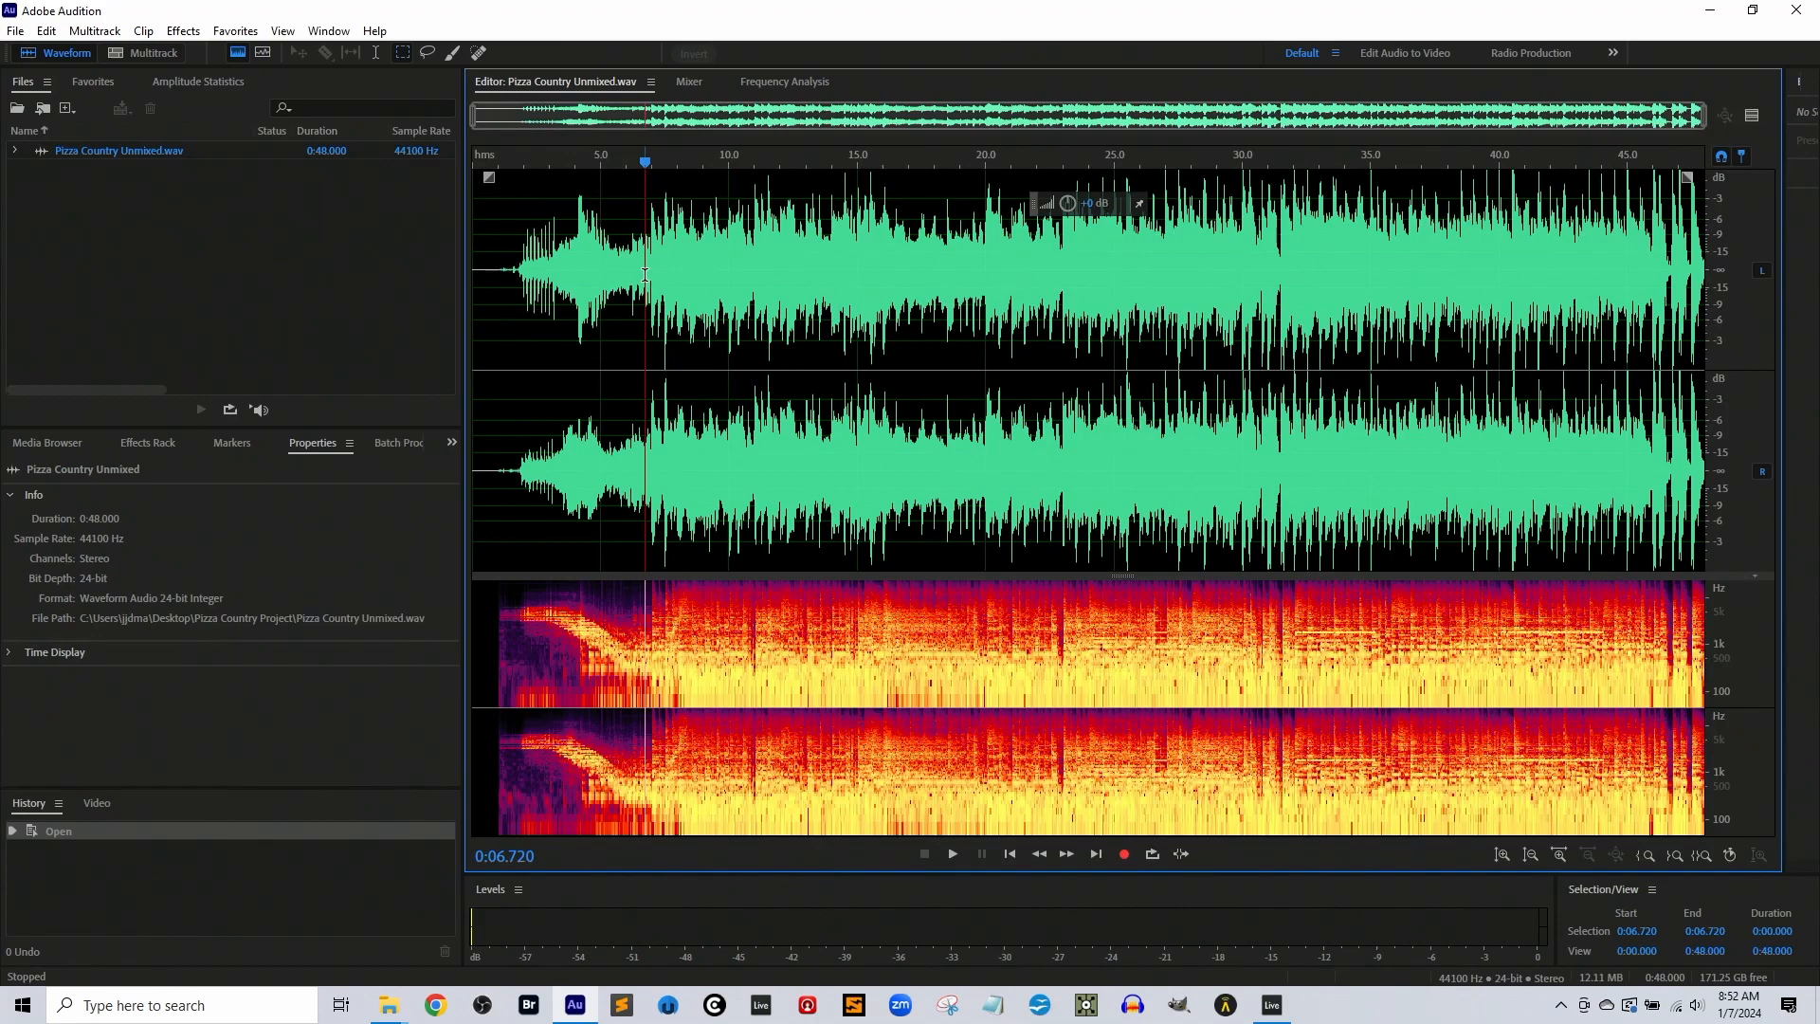
{"action": "key", "text": "space"}
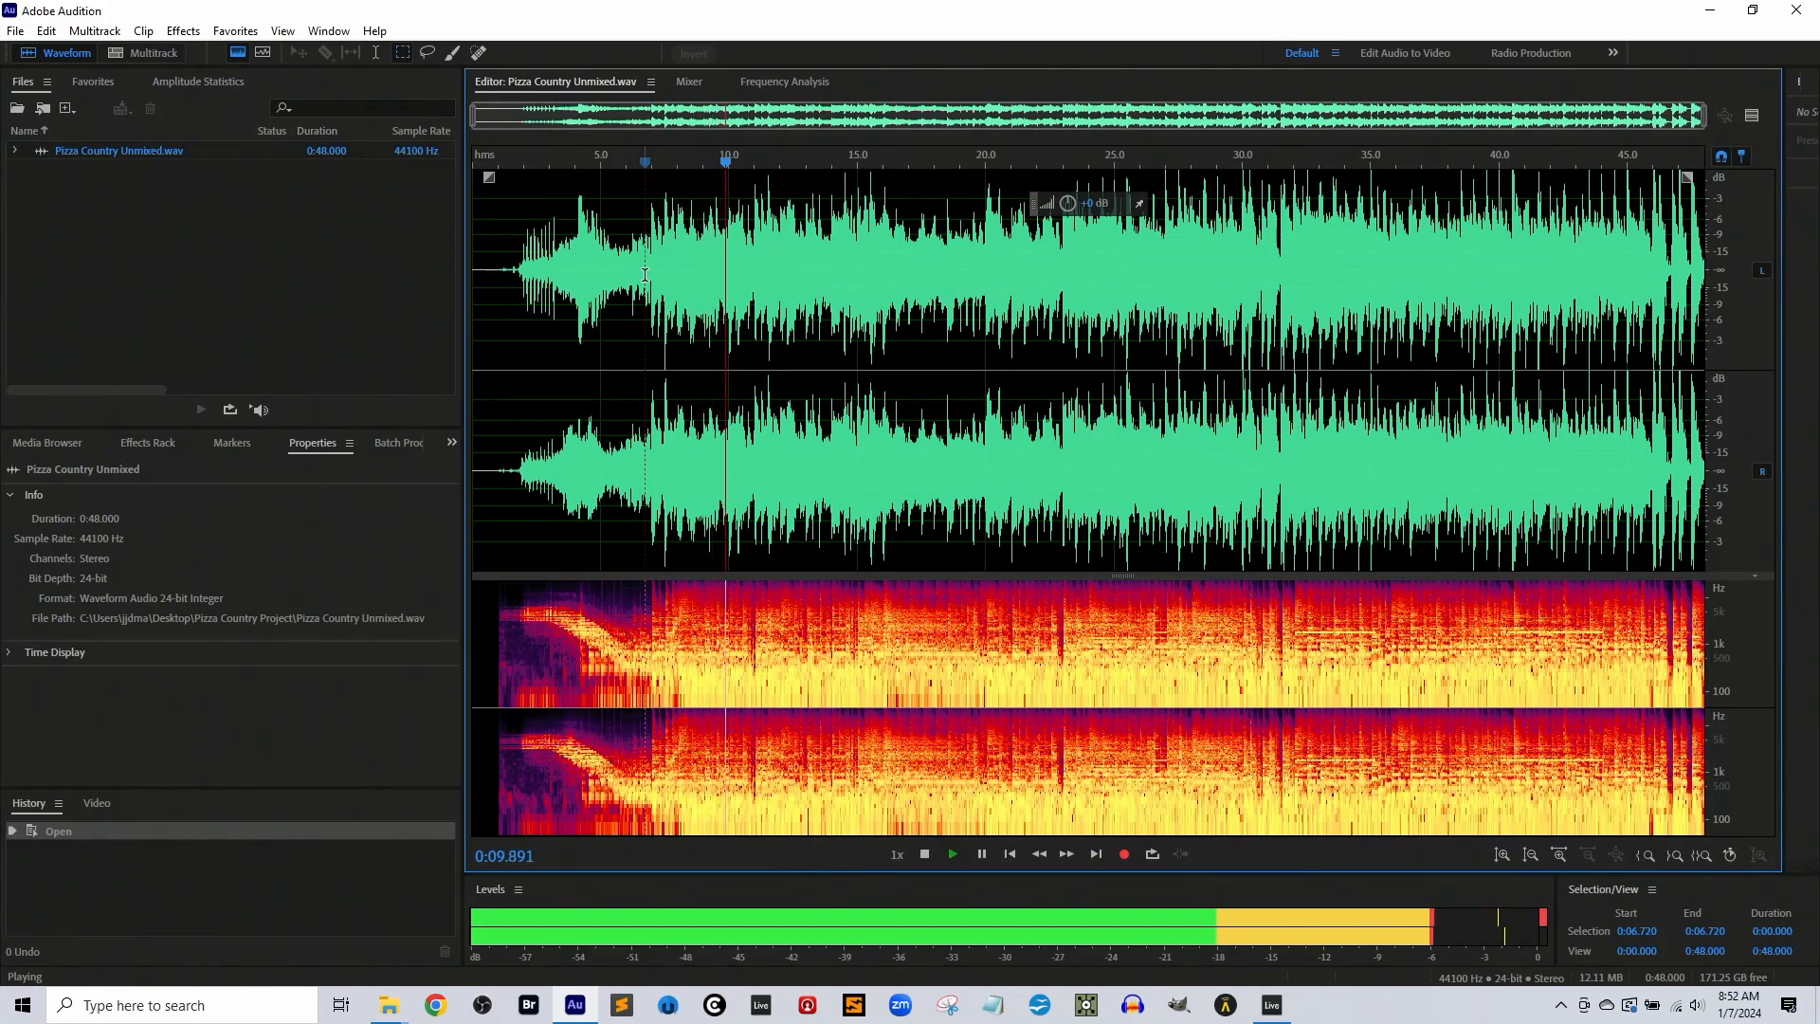
{"action": "left_click", "coordinate": [1695, 1004]}
{"action": "left_click_drag", "start_coordinate": [1578, 961], "coordinate": [1593, 960]}
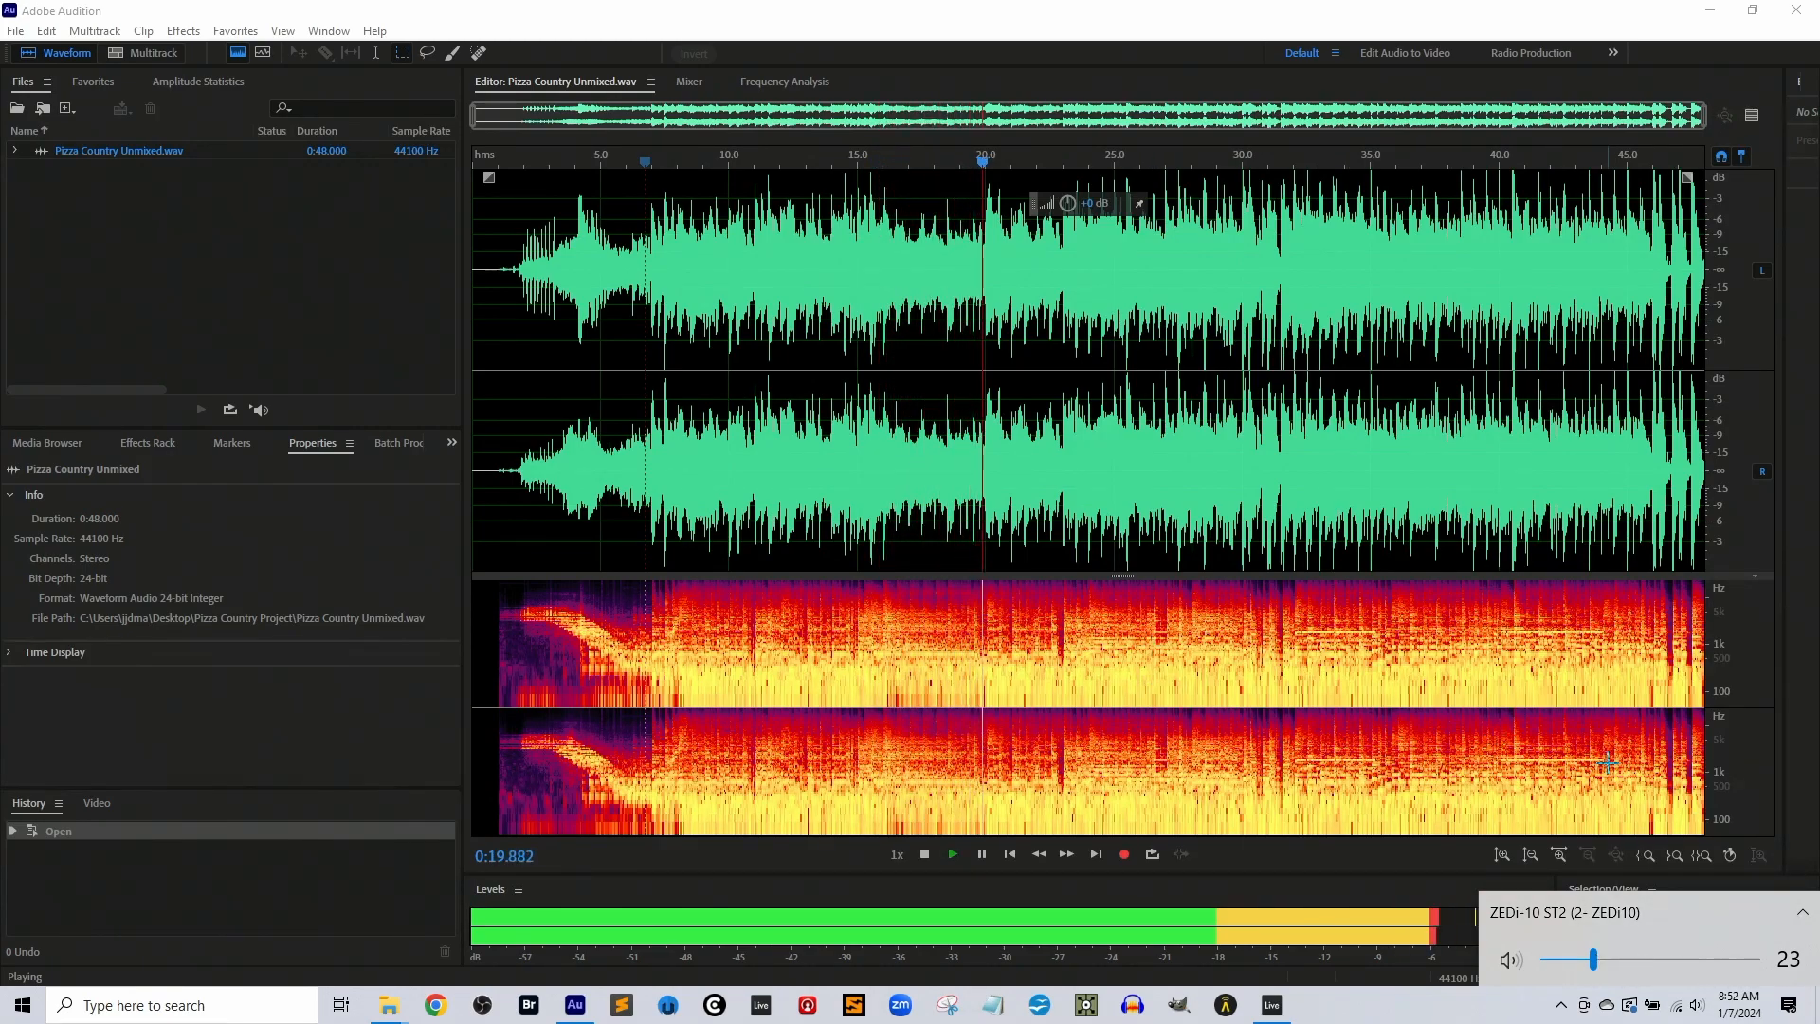
{"action": "left_click", "coordinate": [1672, 843]}
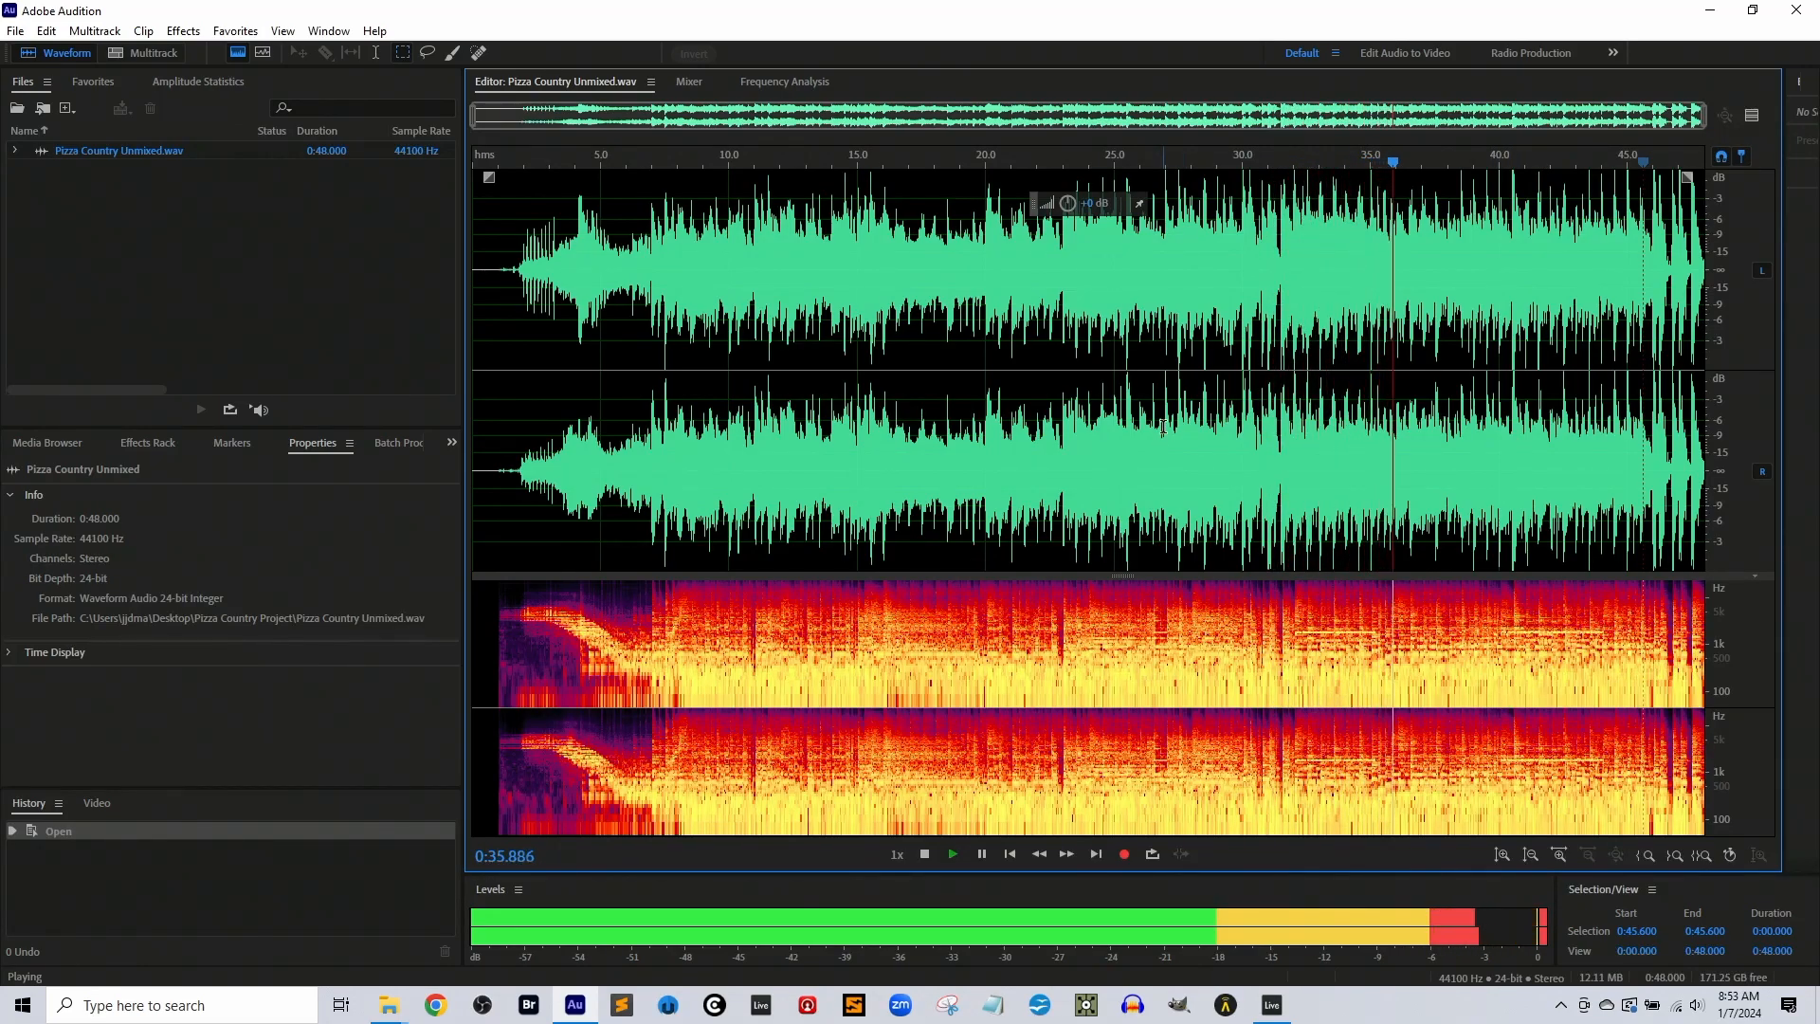
{"action": "key", "text": "space"}
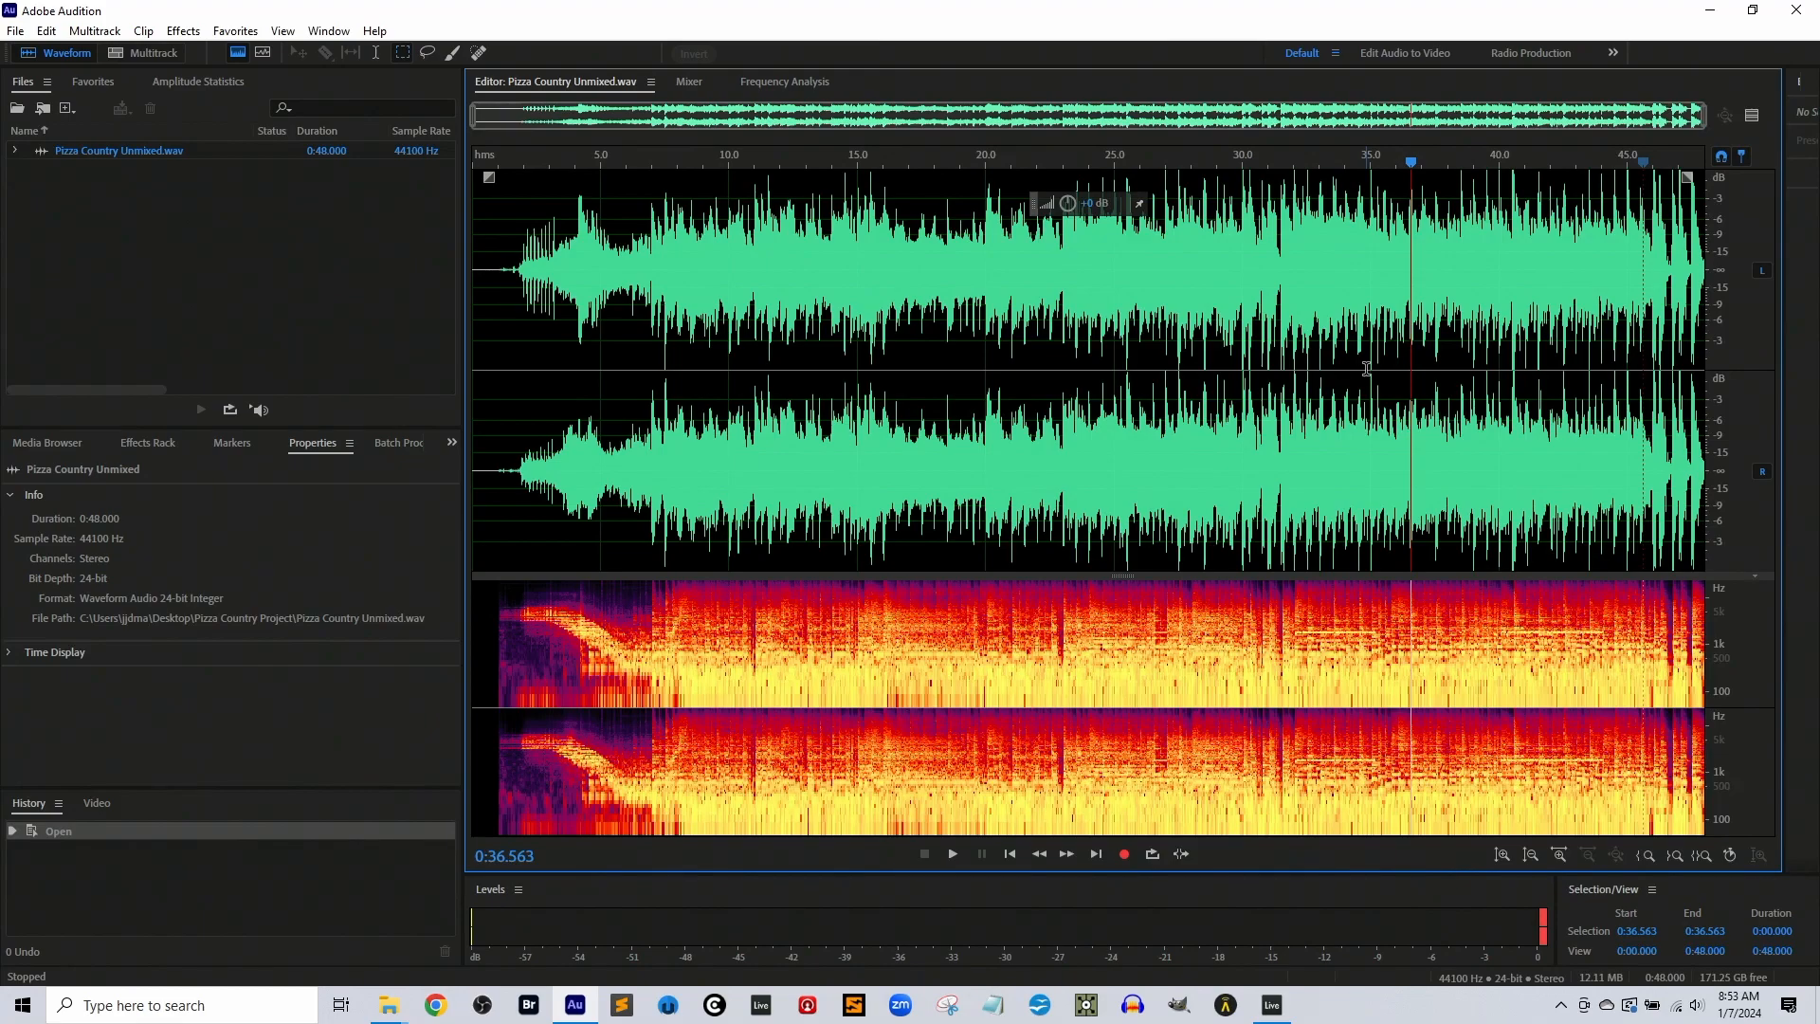
{"action": "left_click", "coordinate": [1543, 933]}
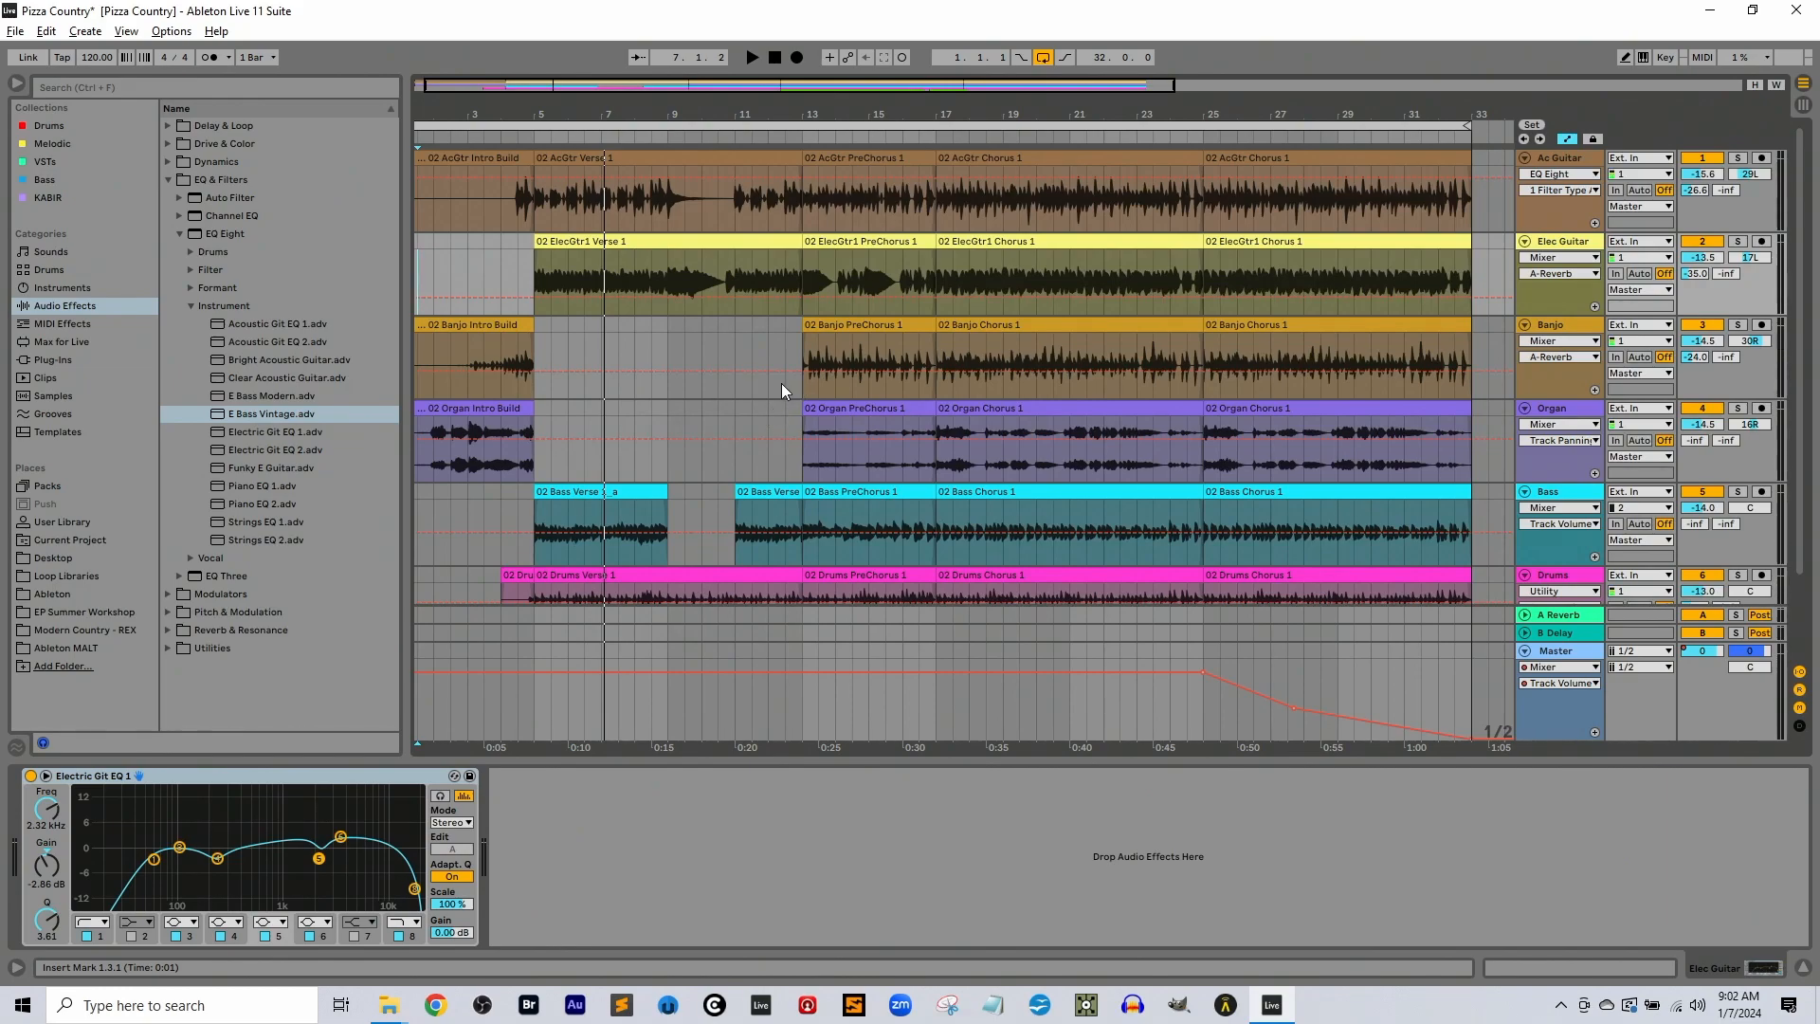
Solo the Banjo and Ac Guitar tracks in the Session View mixer and play the arrangement from bar 13 to hear them together
{"action": "key", "text": "Tab"}
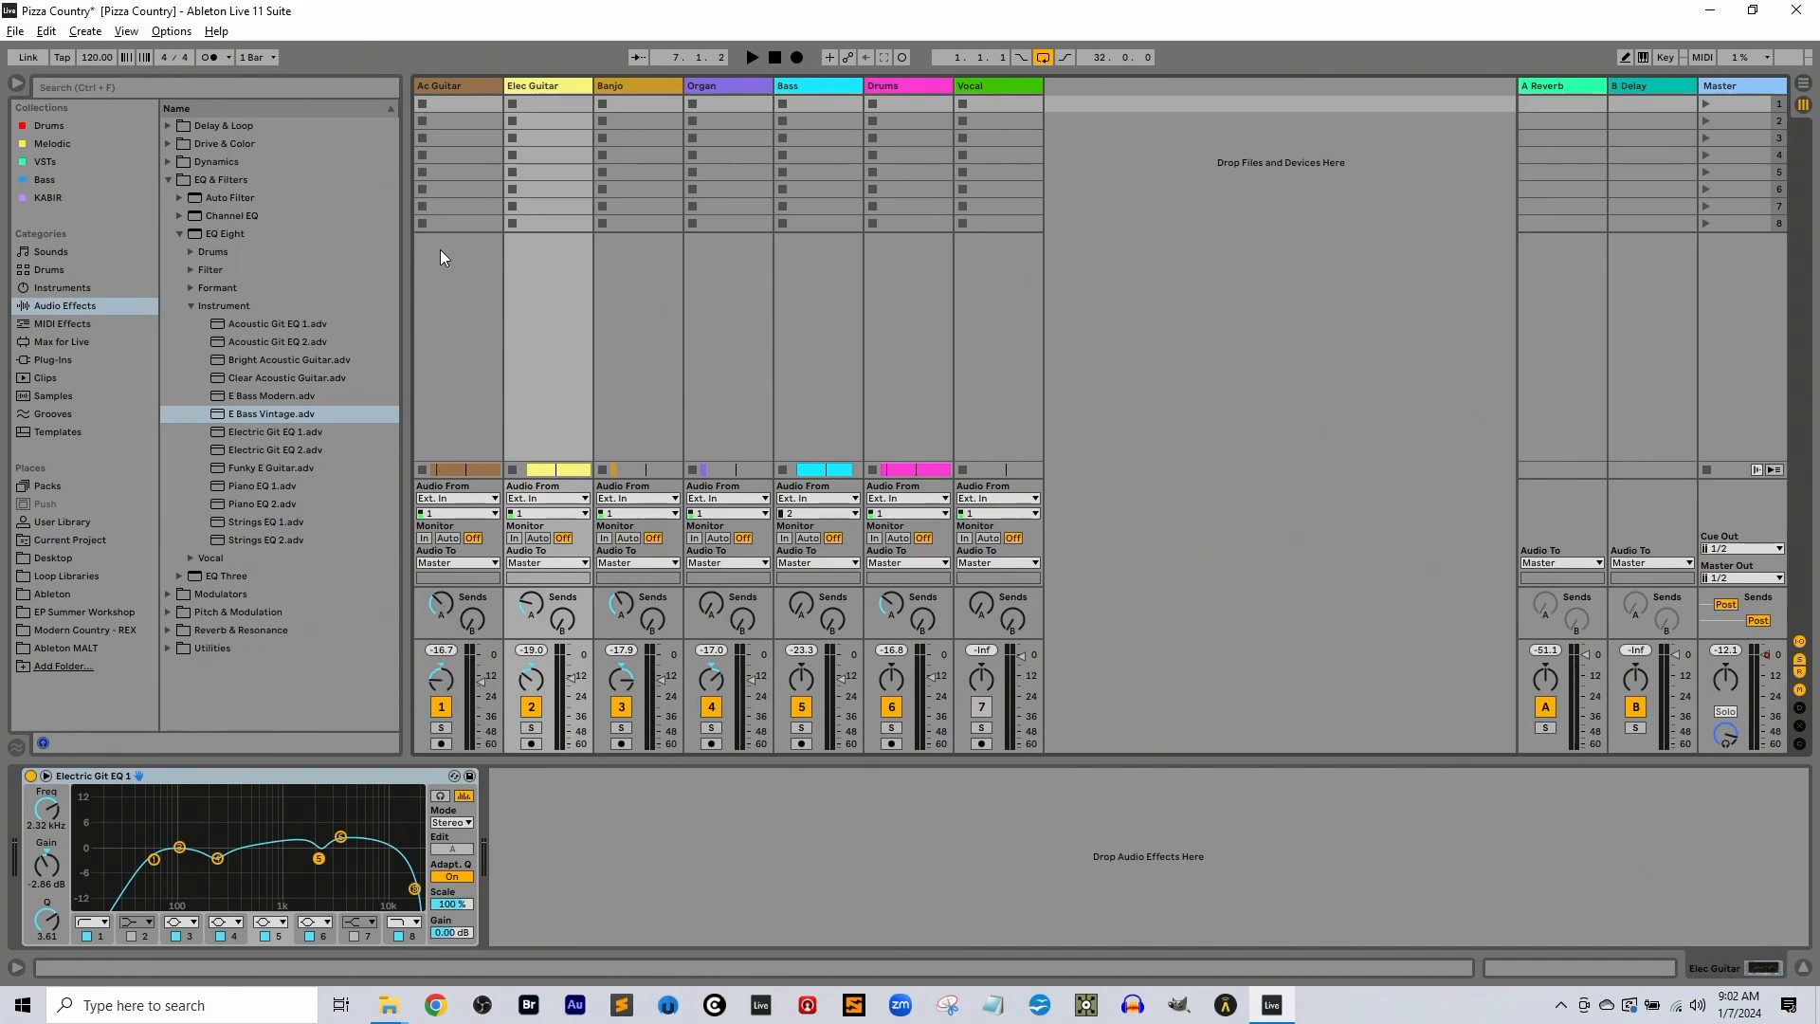
{"action": "left_click", "coordinate": [619, 727]}
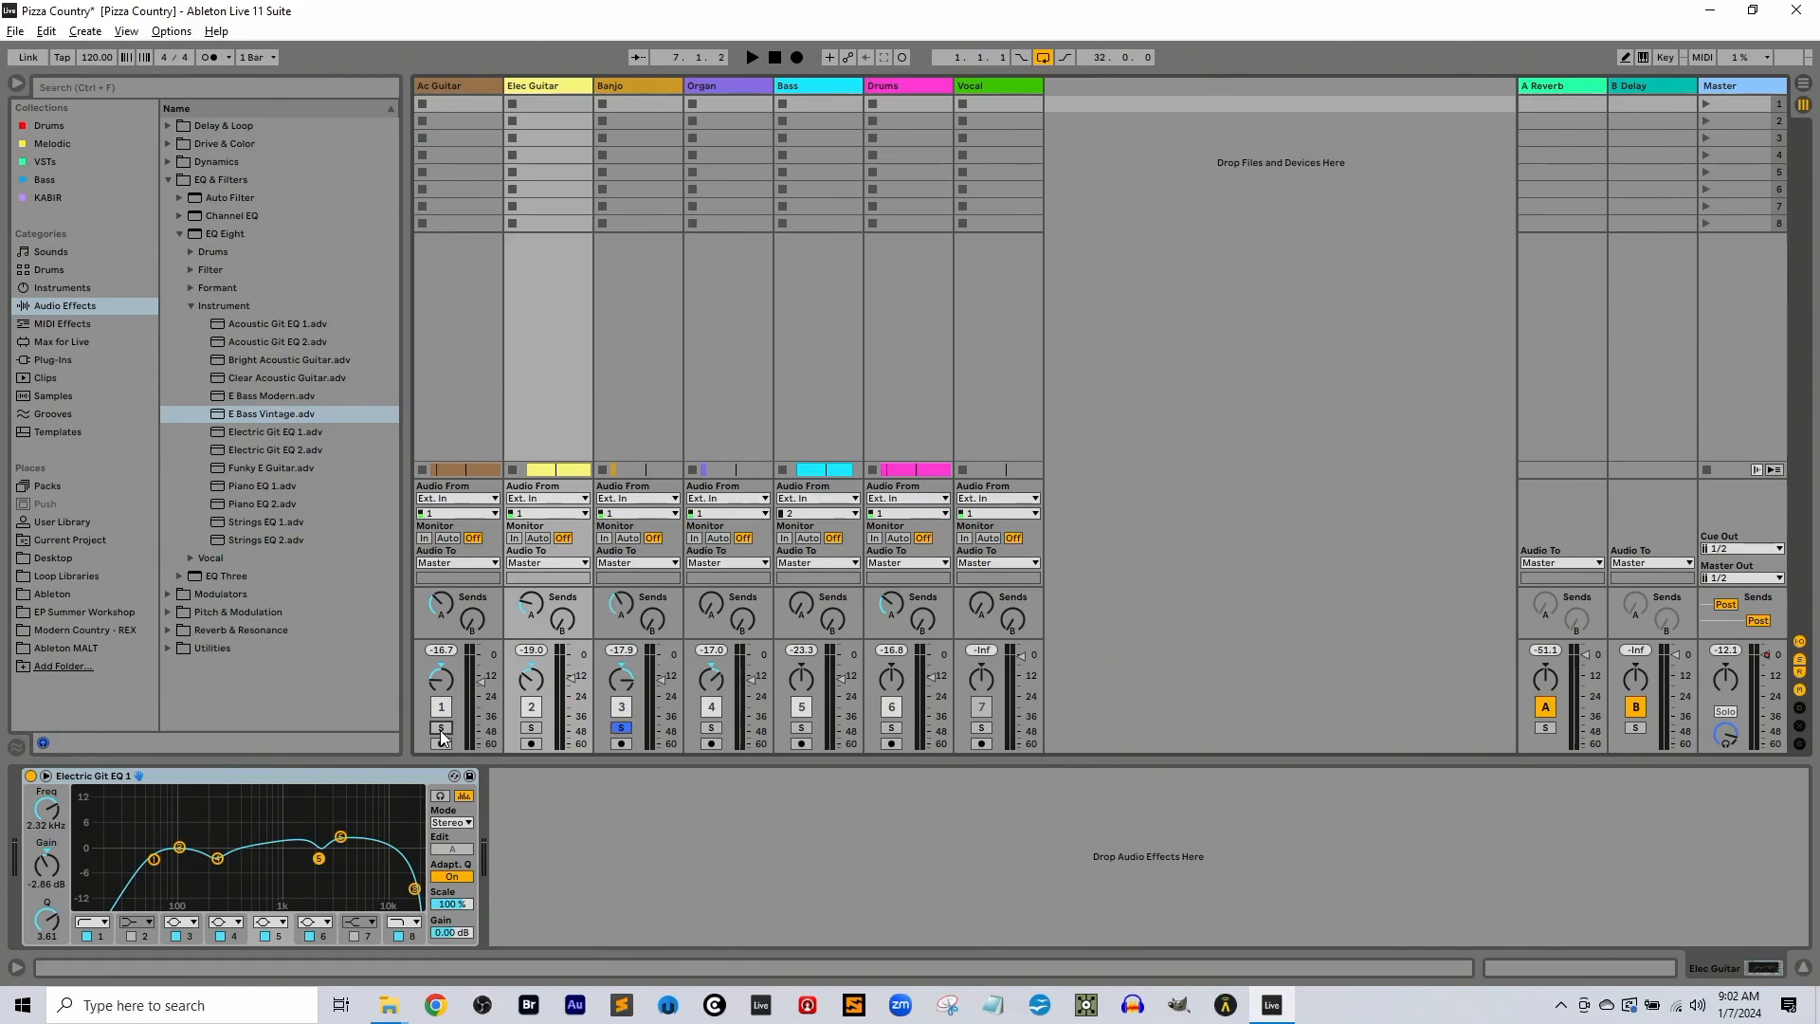
{"action": "left_click", "coordinate": [441, 727]}
{"action": "key", "text": "Tab"}
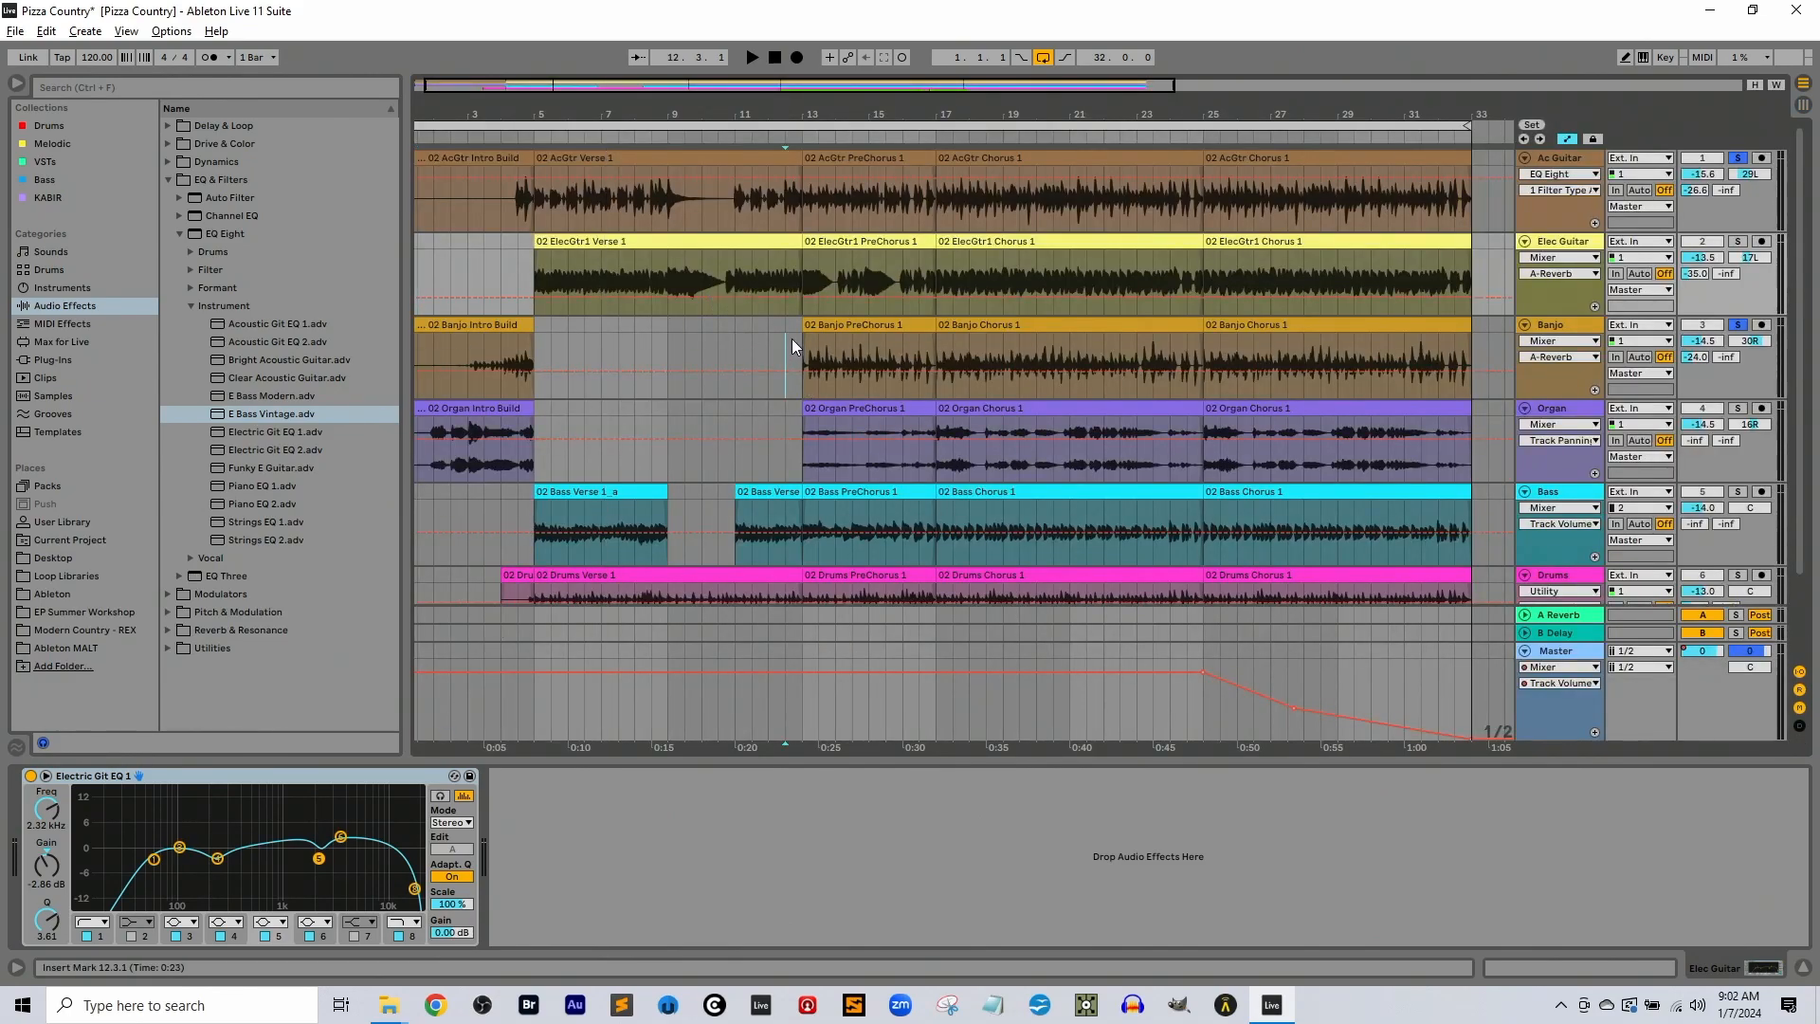
{"action": "left_click", "coordinate": [798, 347]}
{"action": "key", "text": "space"}
{"action": "key", "text": "Tab"}
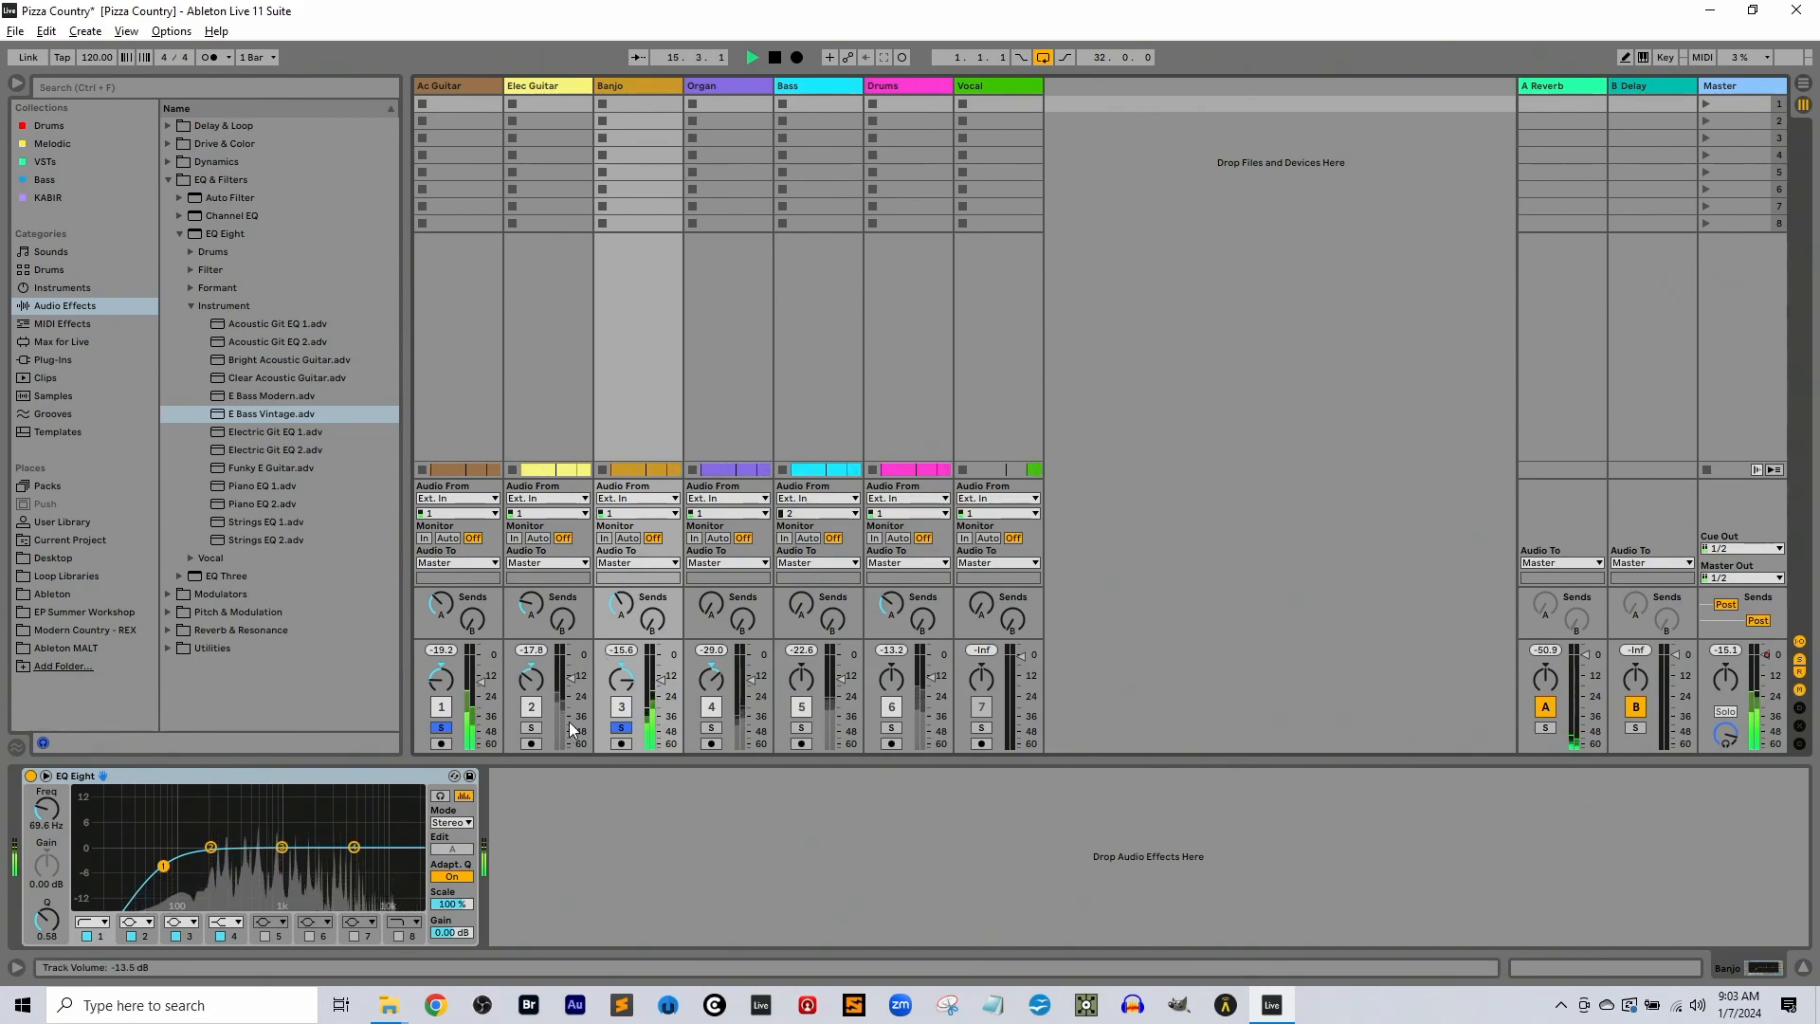
Solo the Elec Guitar and Organ tracks instead during playback, listen to their balance, and stop
{"action": "left_click", "coordinate": [441, 728]}
{"action": "left_click", "coordinate": [532, 728]}
{"action": "left_click", "coordinate": [711, 728], "text": "ctrl"}
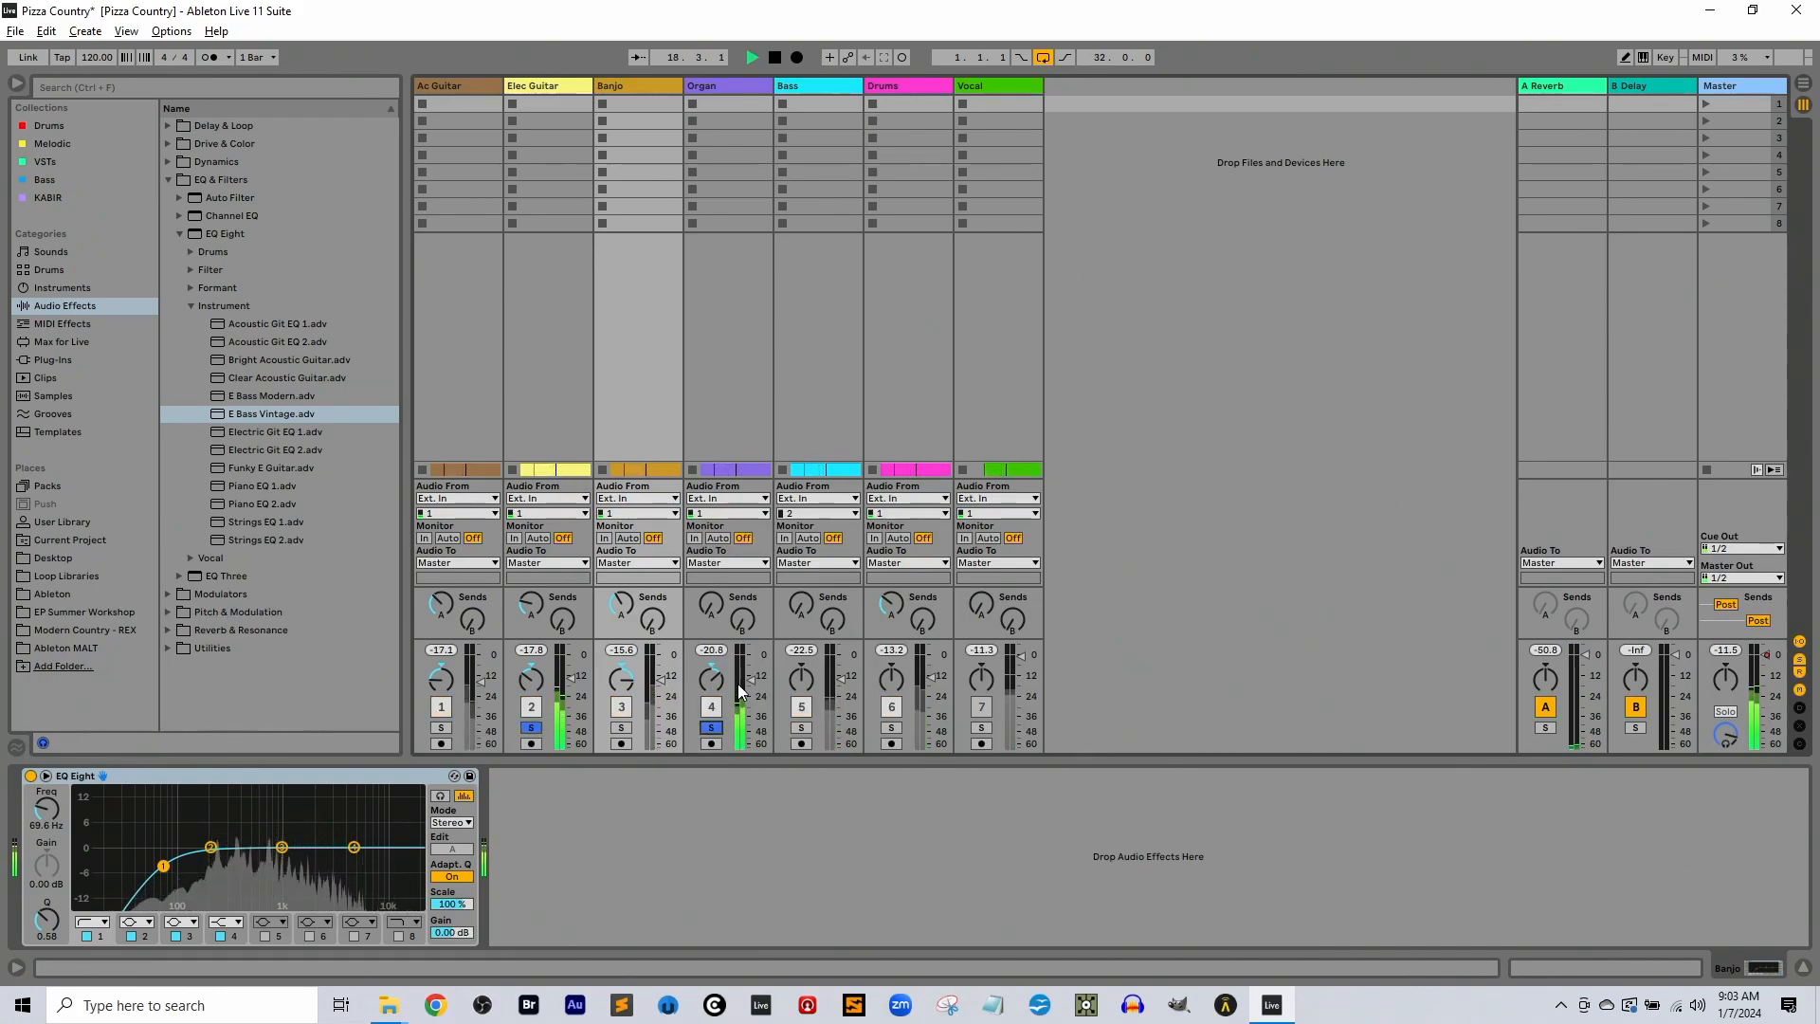
{"action": "key", "text": "space"}
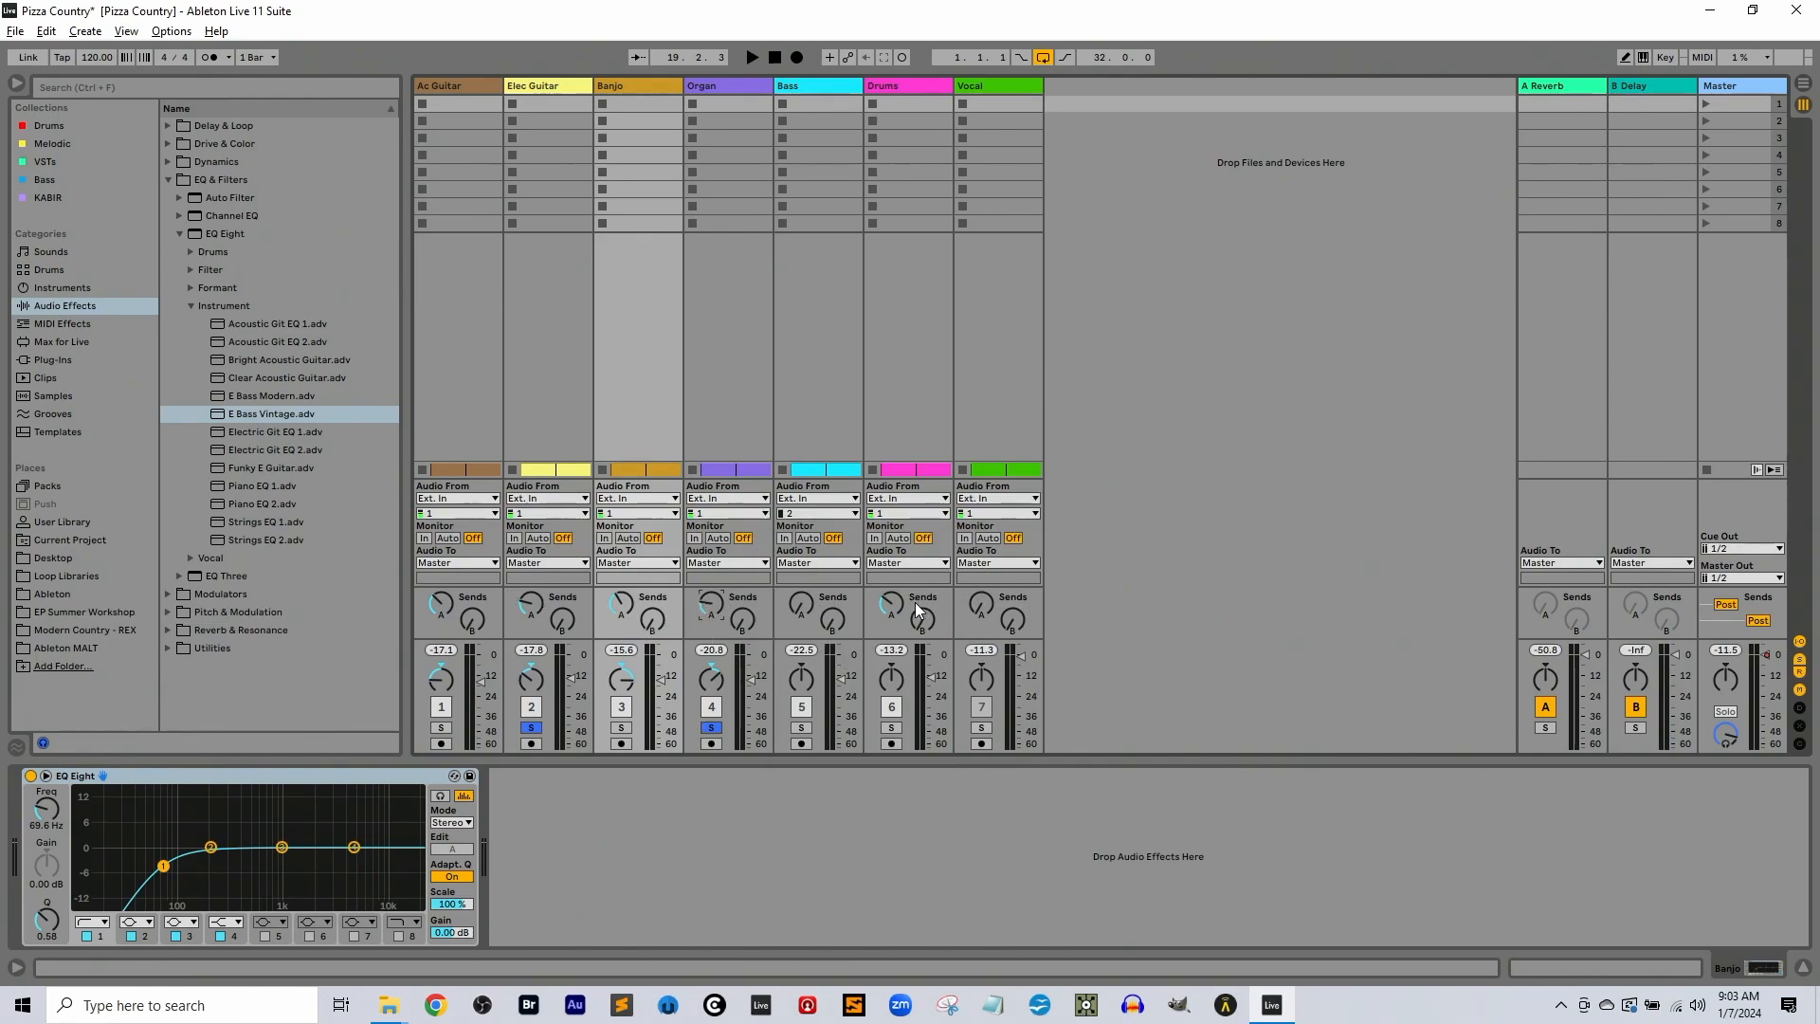
Look through the audio effects on the Drums, Vocal and Ac Guitar tracks
{"action": "left_click", "coordinate": [896, 86]}
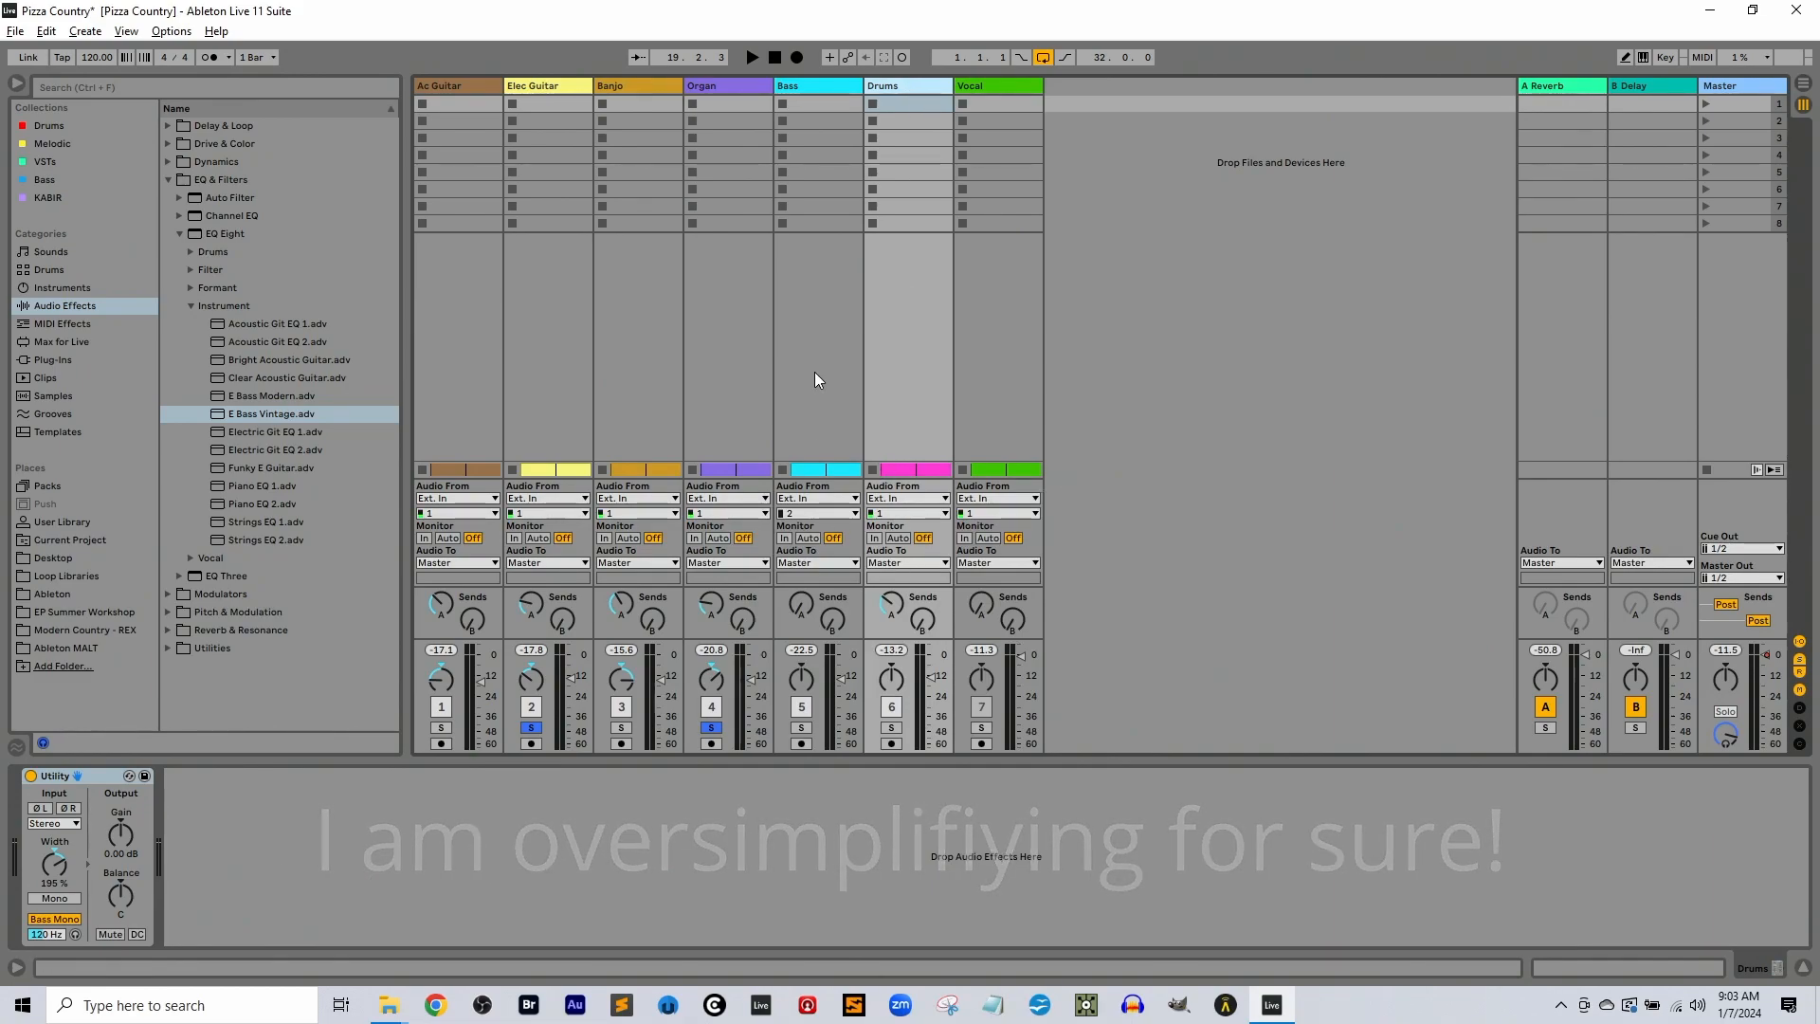
{"action": "left_click", "coordinate": [988, 87]}
{"action": "left_click", "coordinate": [459, 87]}
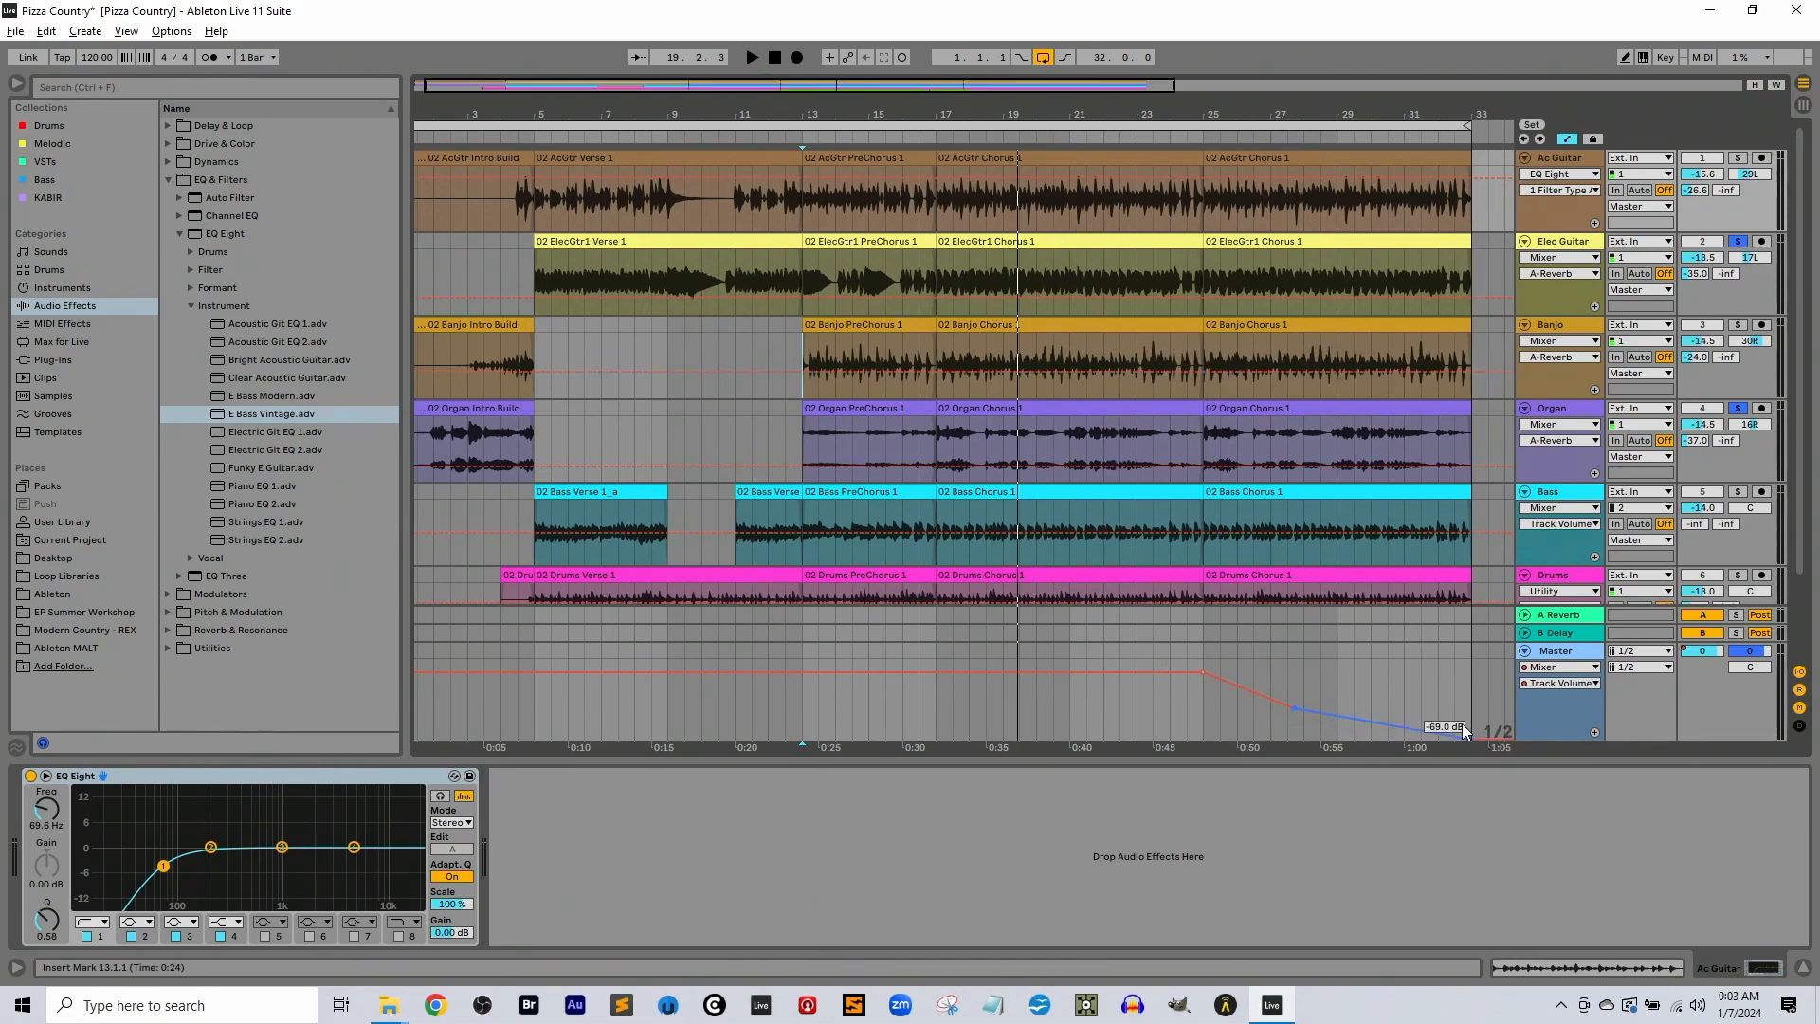
Place the insert mark at 1.3.1 and compare the EQ Eight curves on the Ac Guitar and Elec Guitar tracks
{"action": "left_click", "coordinate": [417, 258]}
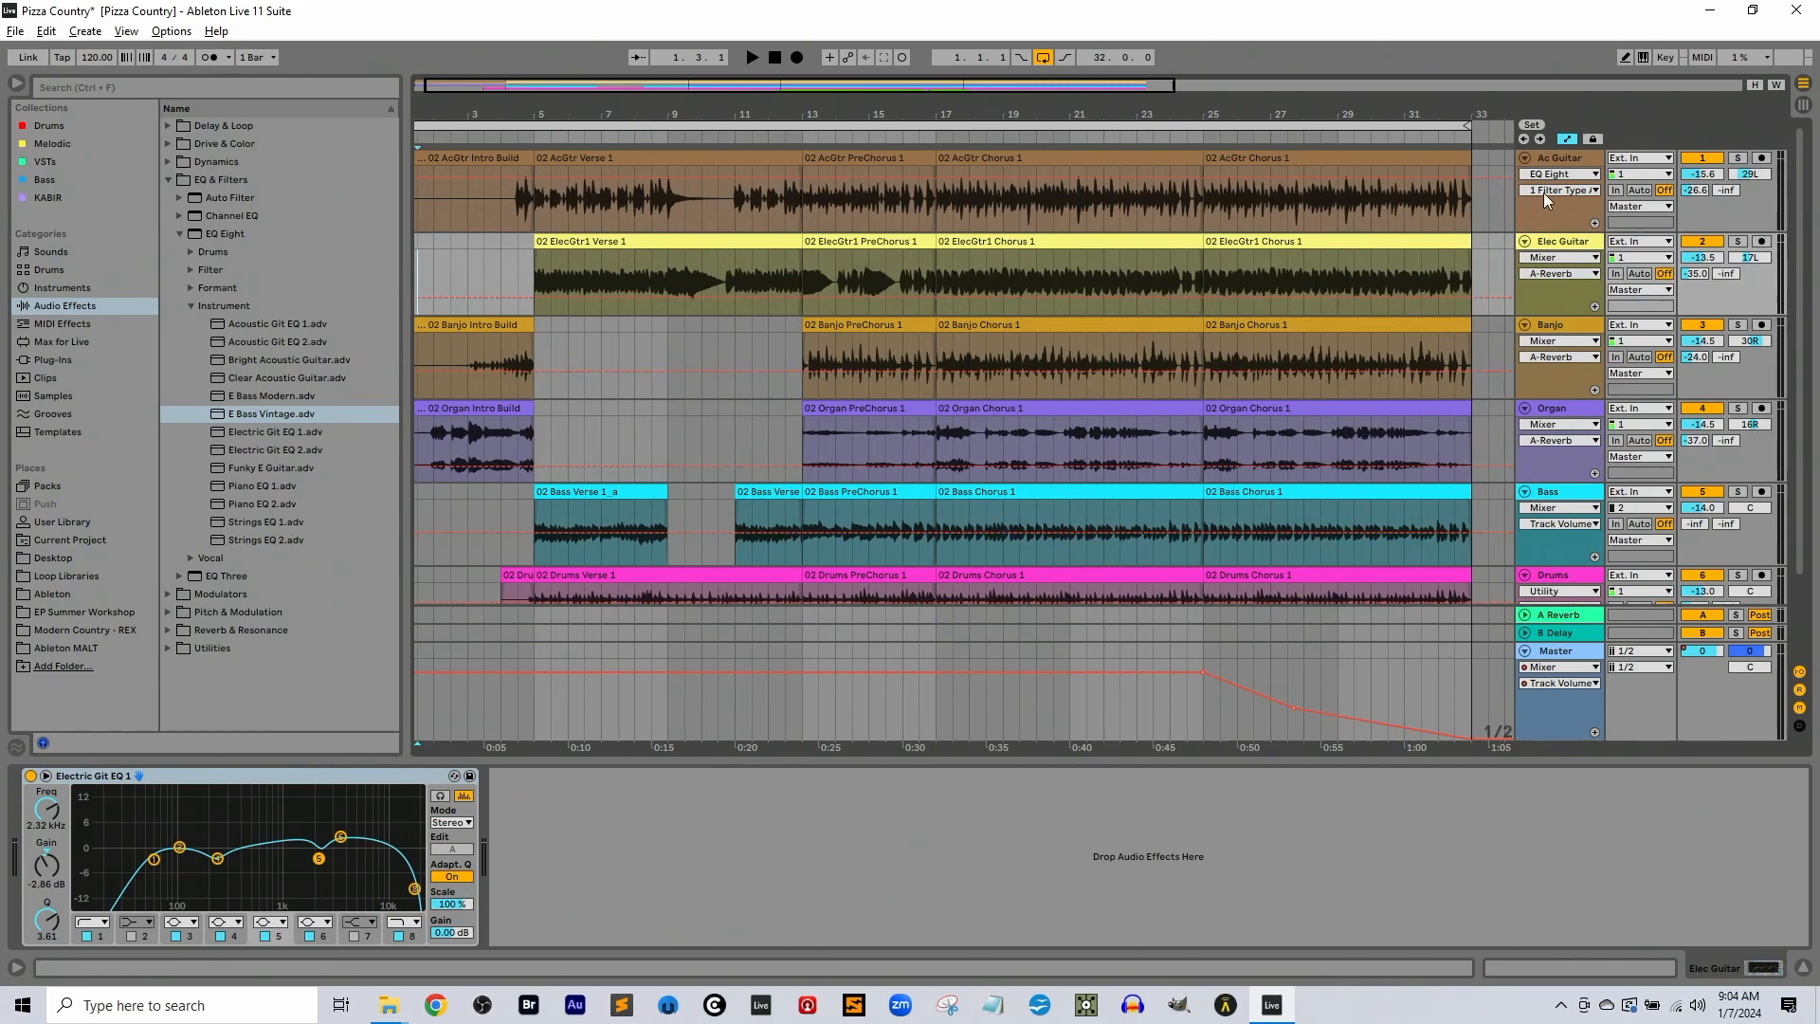
{"action": "left_click", "coordinate": [1560, 163]}
{"action": "left_click", "coordinate": [1570, 246]}
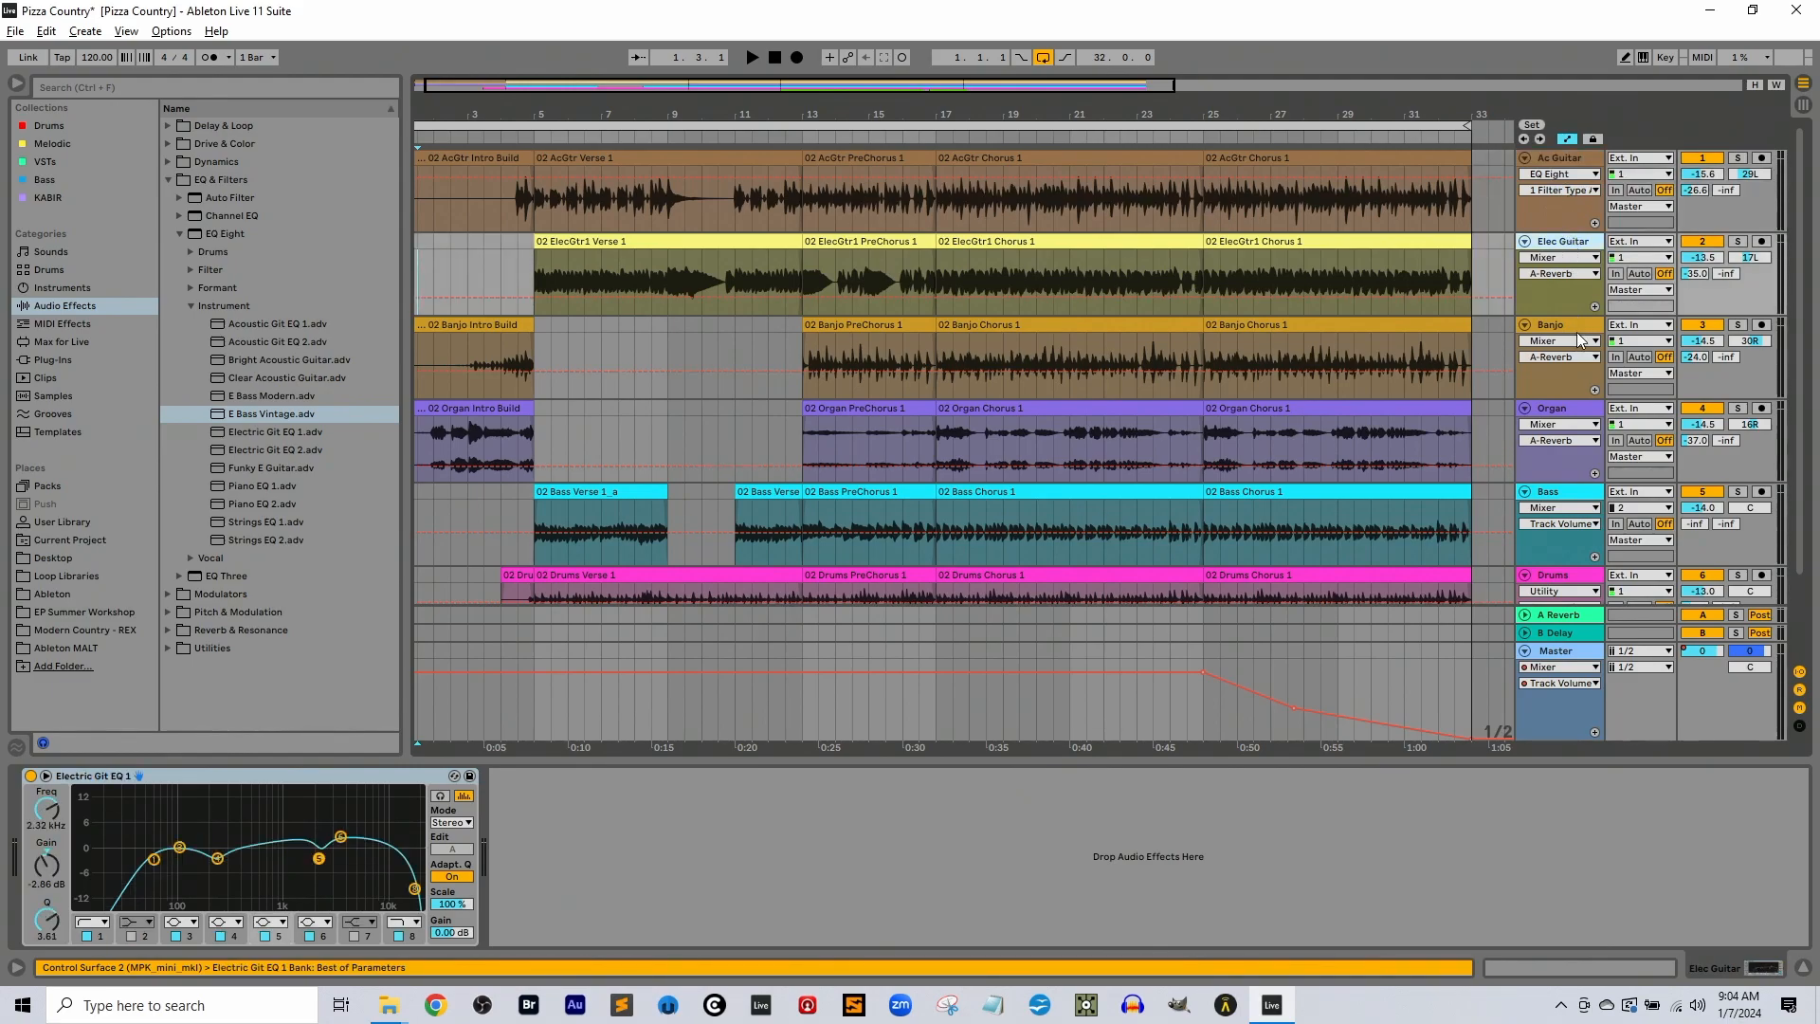
{"action": "left_click", "coordinate": [1570, 161]}
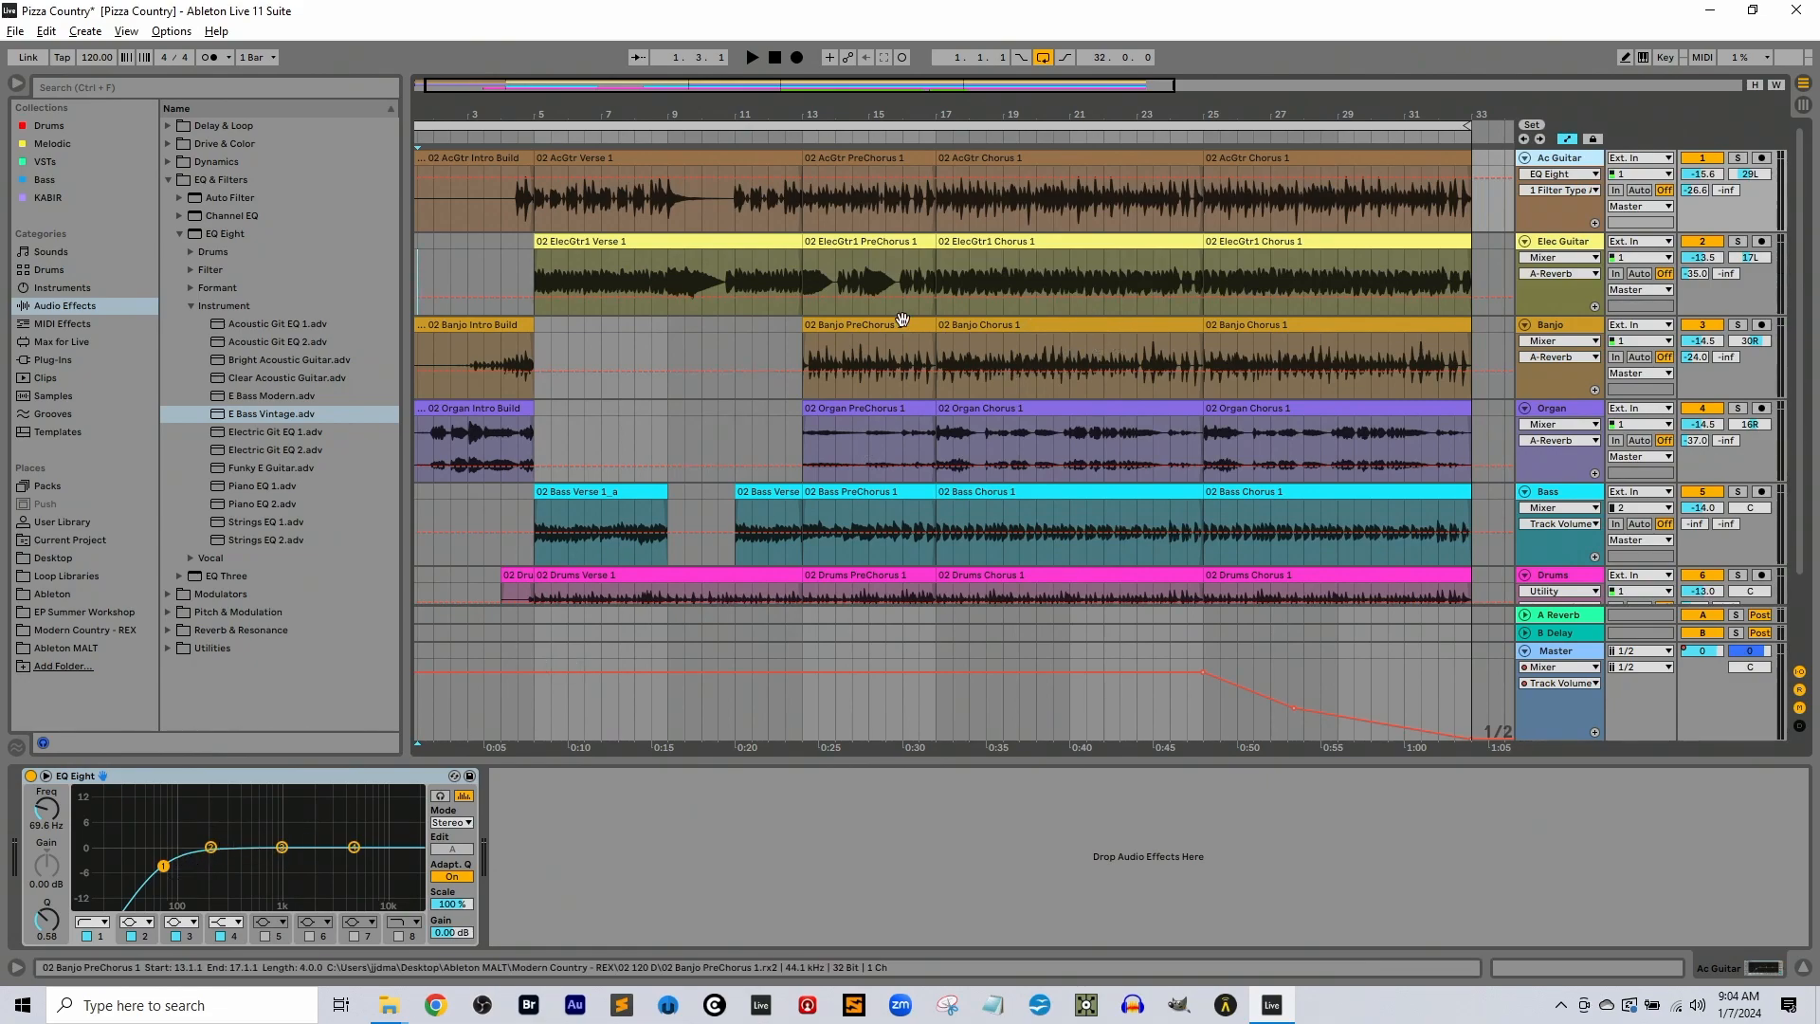
{"action": "left_click", "coordinate": [1598, 326]}
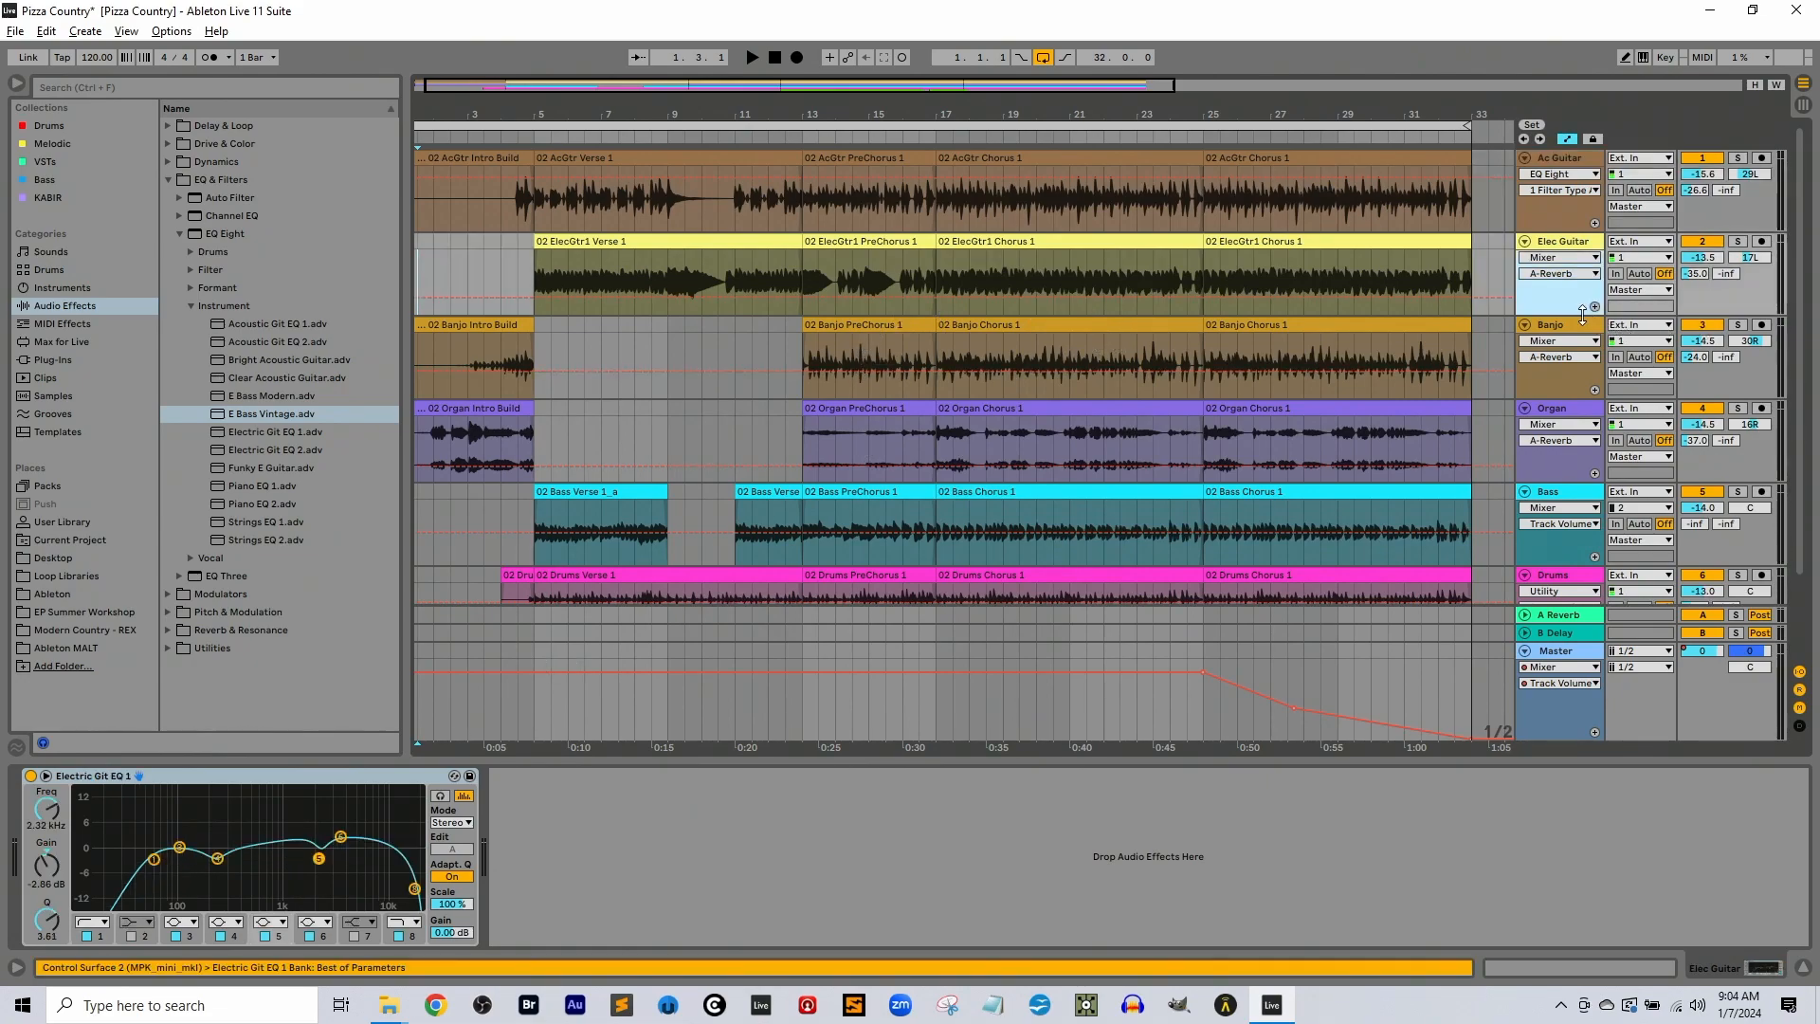
Play the full arrangement from 1.3.1 to its end, checking all tracks and the Master level, and stop
{"action": "left_click", "coordinate": [413, 259]}
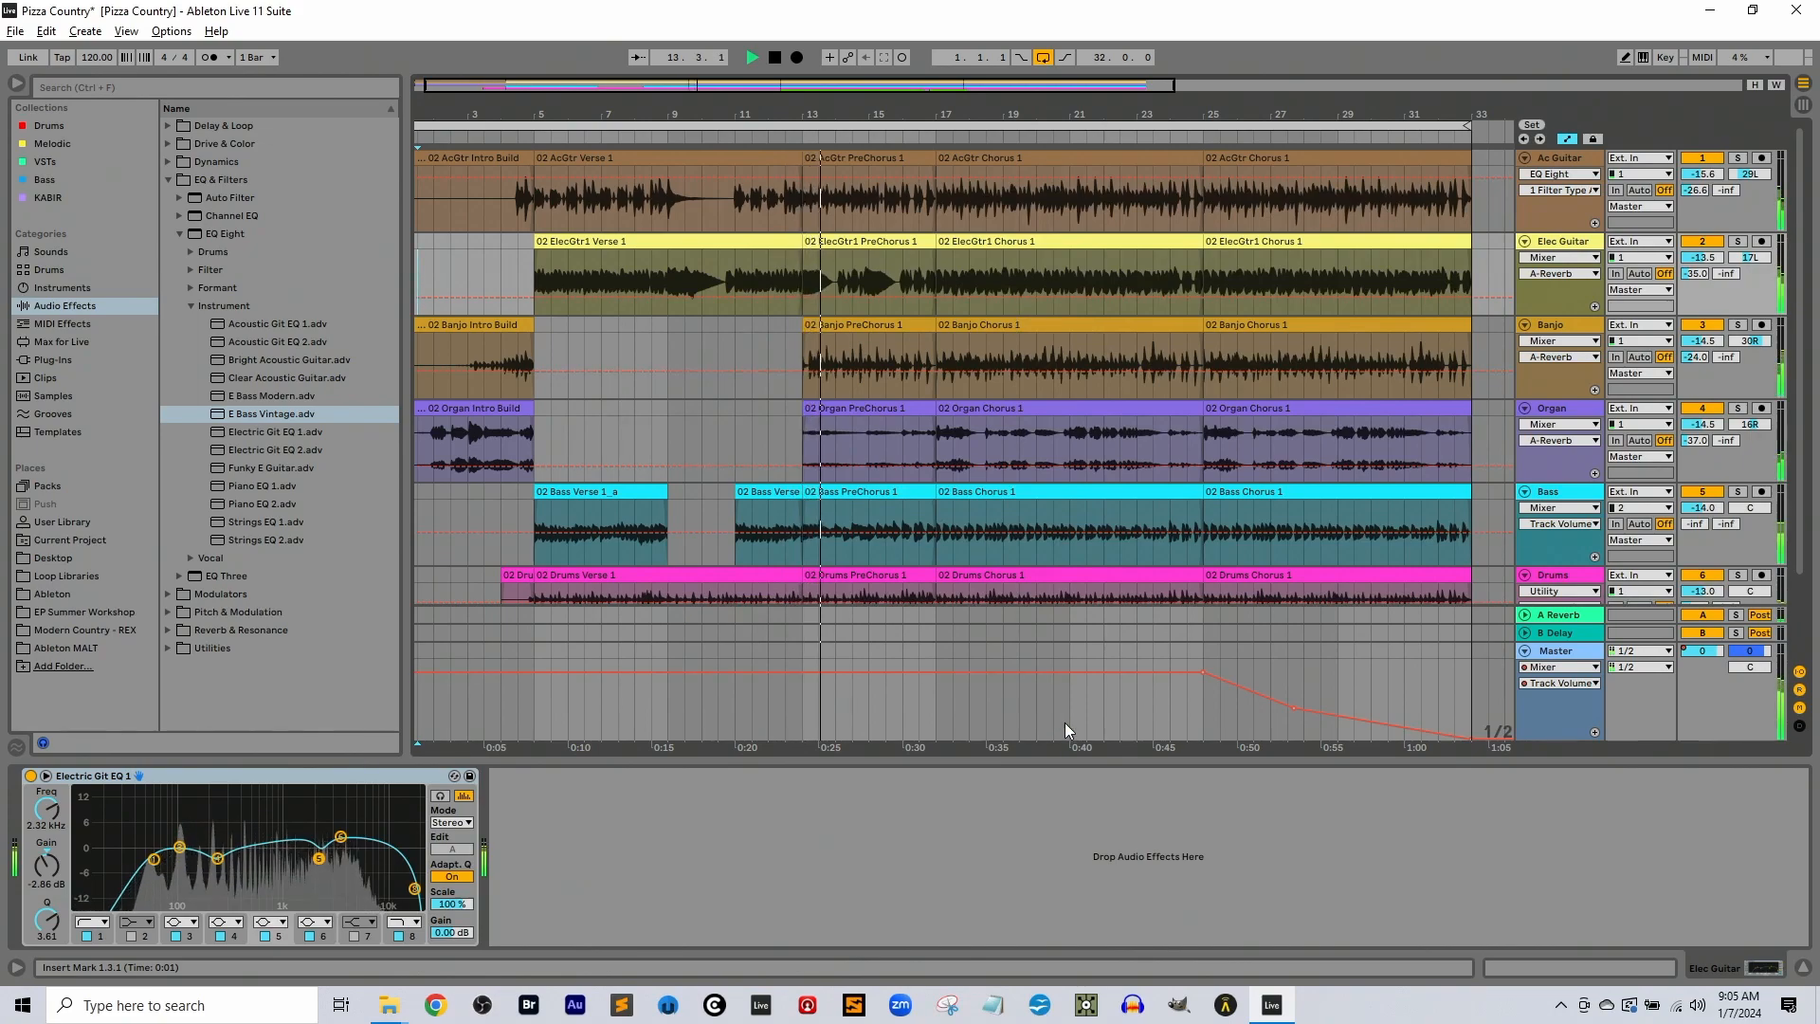
{"action": "scroll", "coordinate": [1024, 407], "scroll_direction": "down", "scroll_amount": 3}
{"action": "scroll", "coordinate": [1024, 408], "scroll_direction": "up", "scroll_amount": 3}
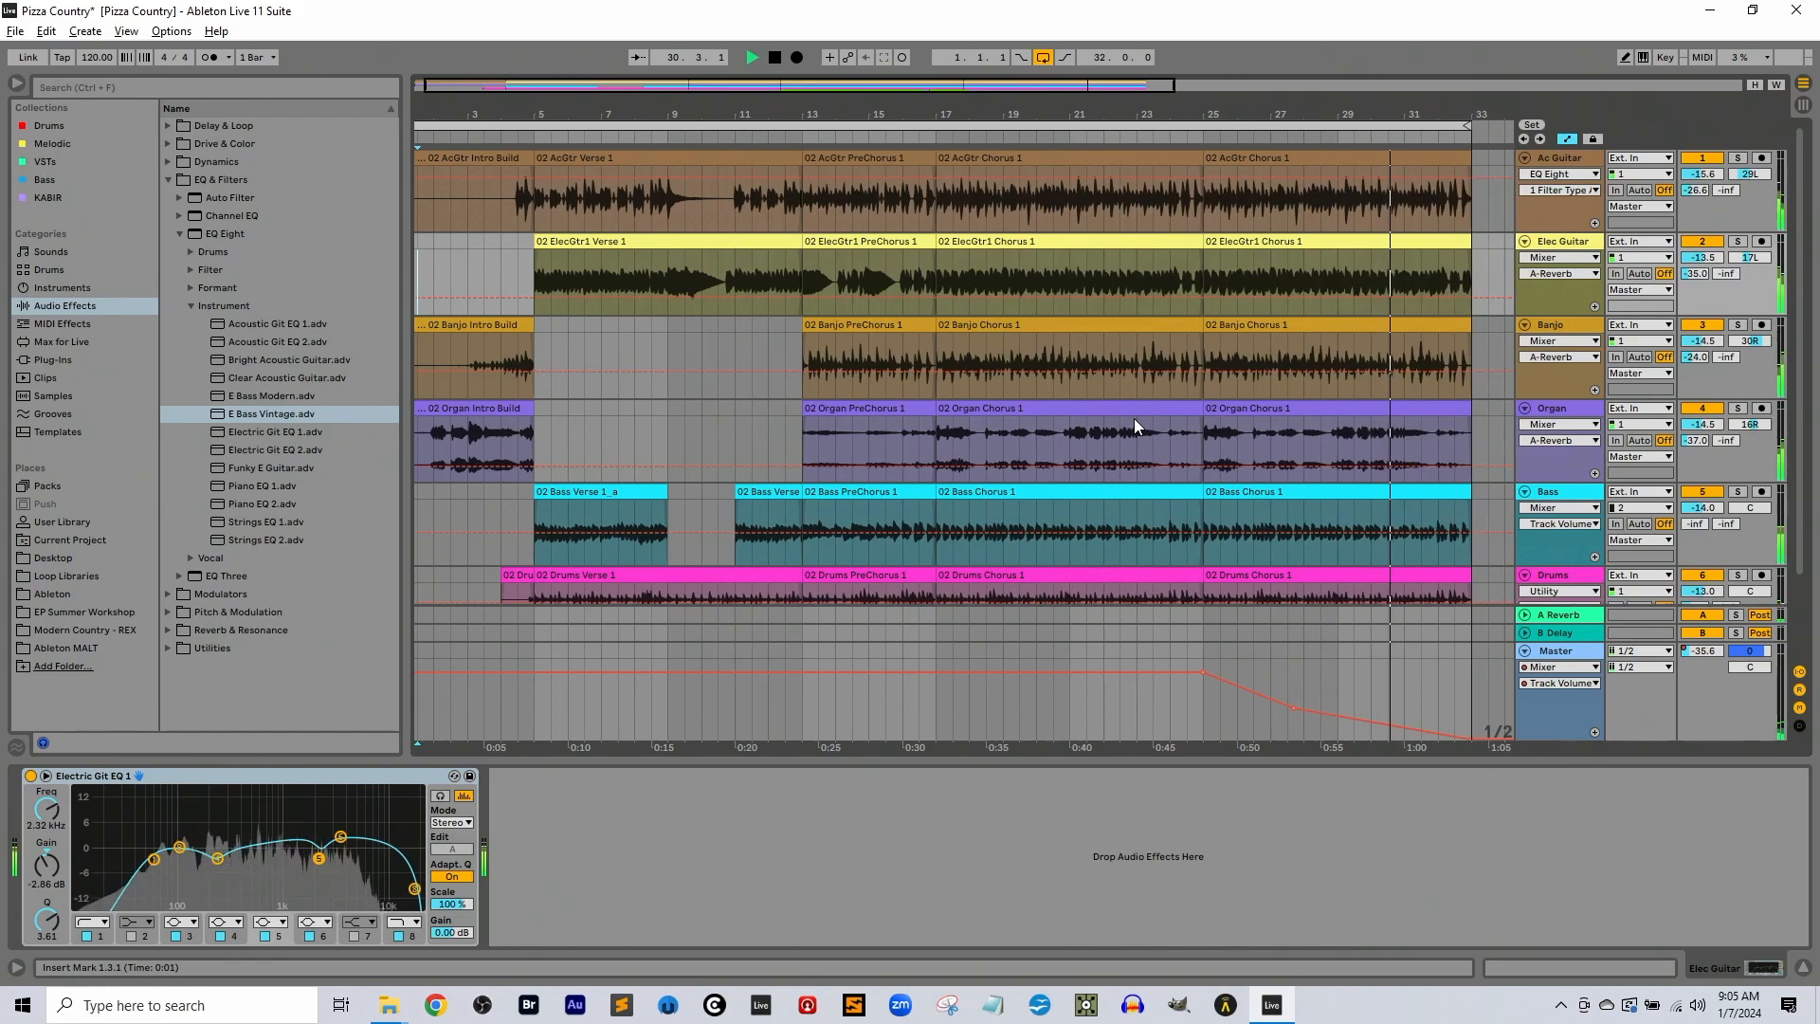
{"action": "scroll", "coordinate": [1080, 406], "scroll_direction": "down", "scroll_amount": 3}
{"action": "scroll", "coordinate": [1080, 407], "scroll_direction": "up", "scroll_amount": 3}
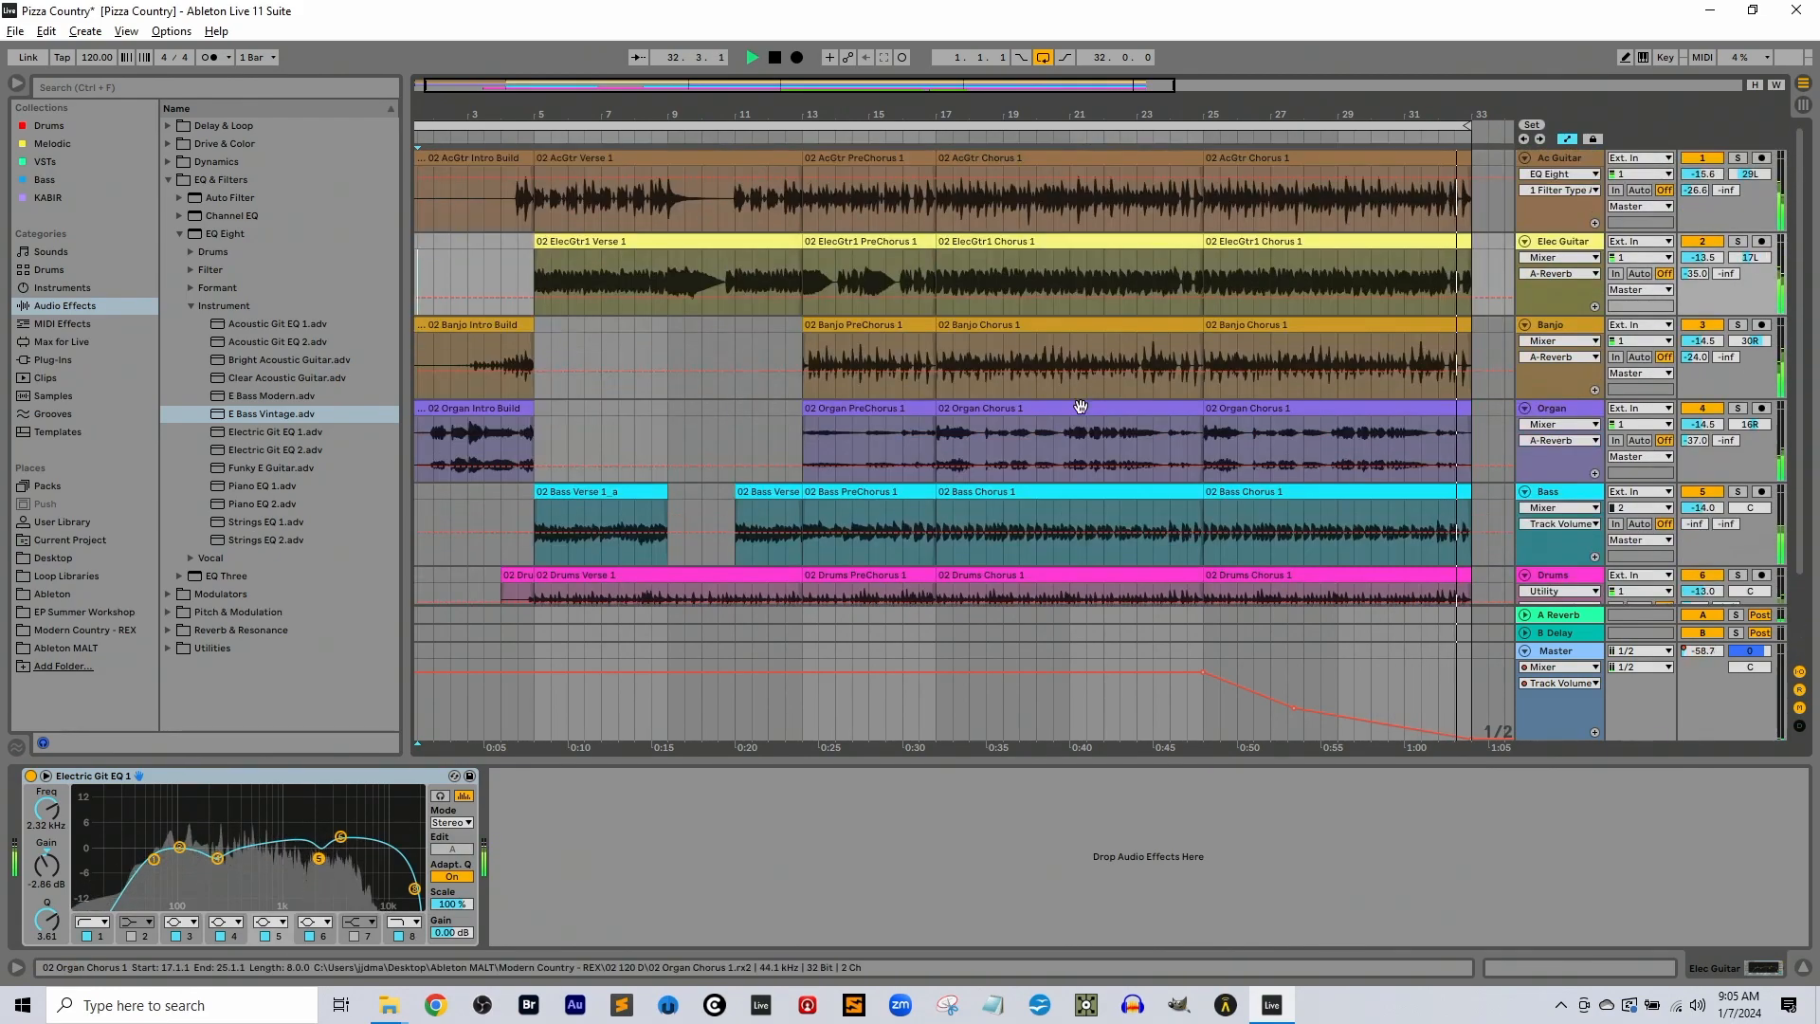
{"action": "key", "text": "space"}
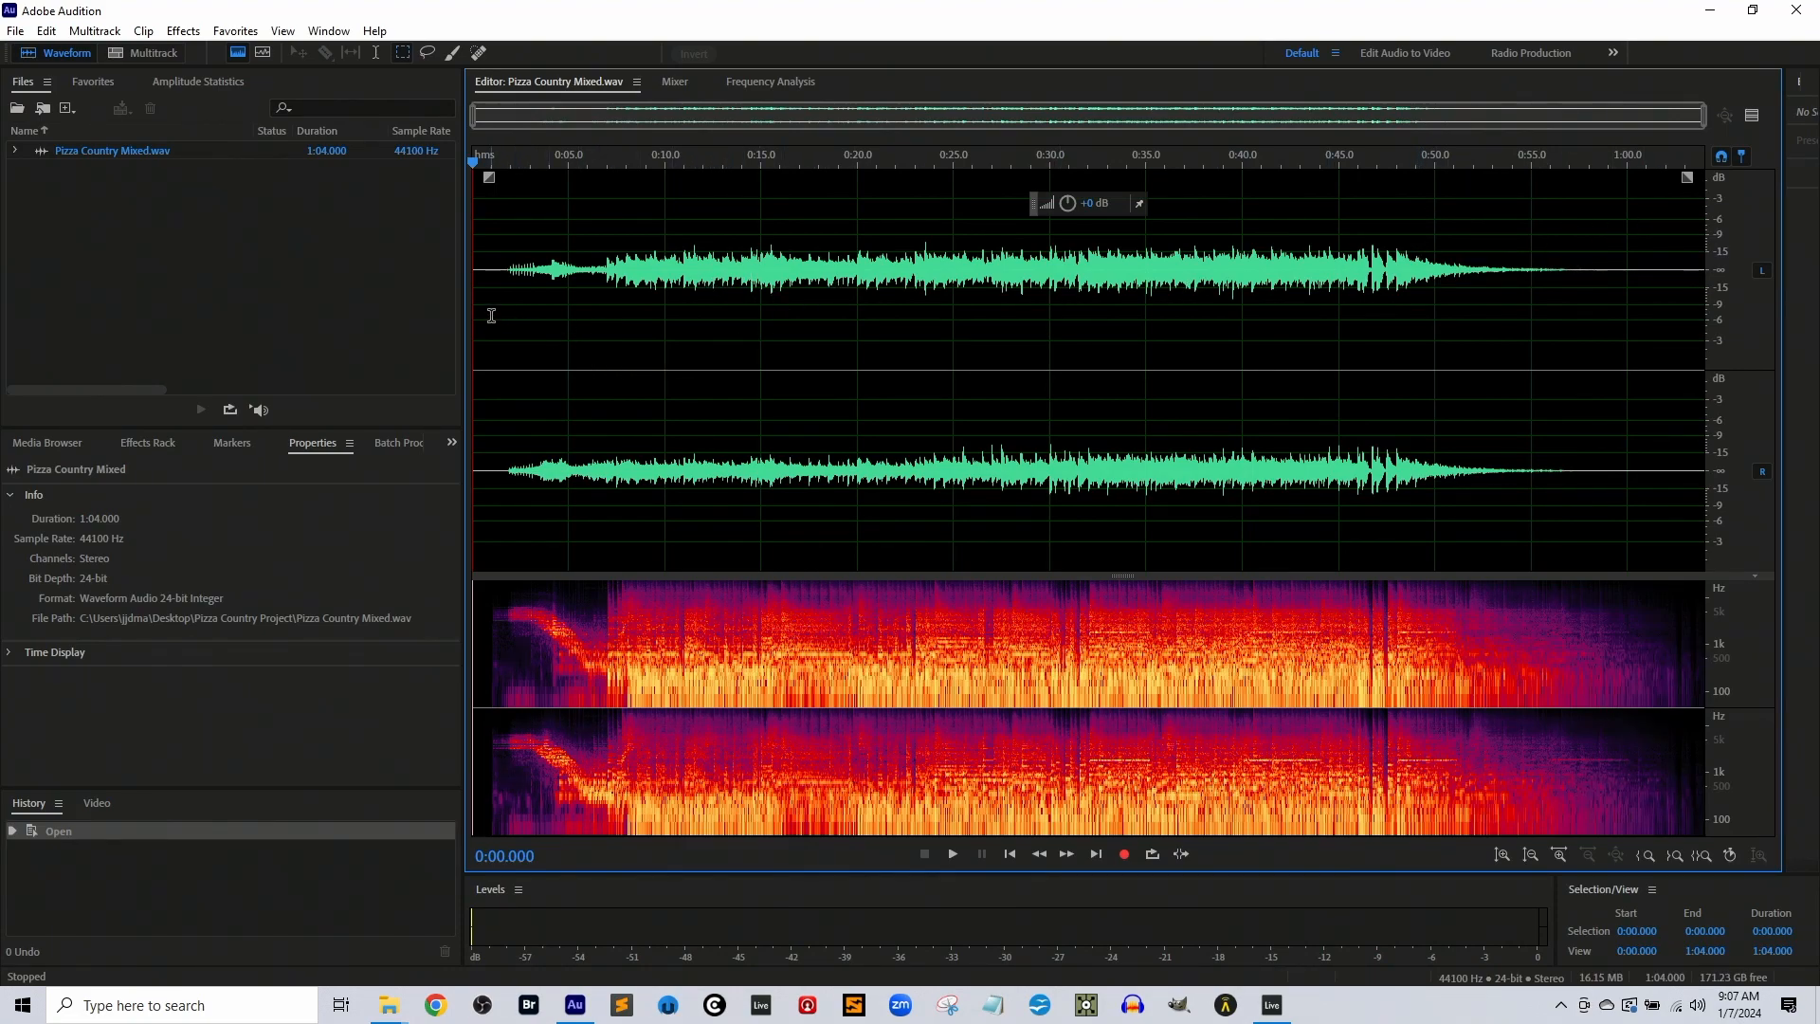
Examine the opening of the Pizza Country Mixed.wav waveform in Adobe Audition, around 7.6 seconds, 2.8 seconds and the very start
{"action": "left_click", "coordinate": [618, 327]}
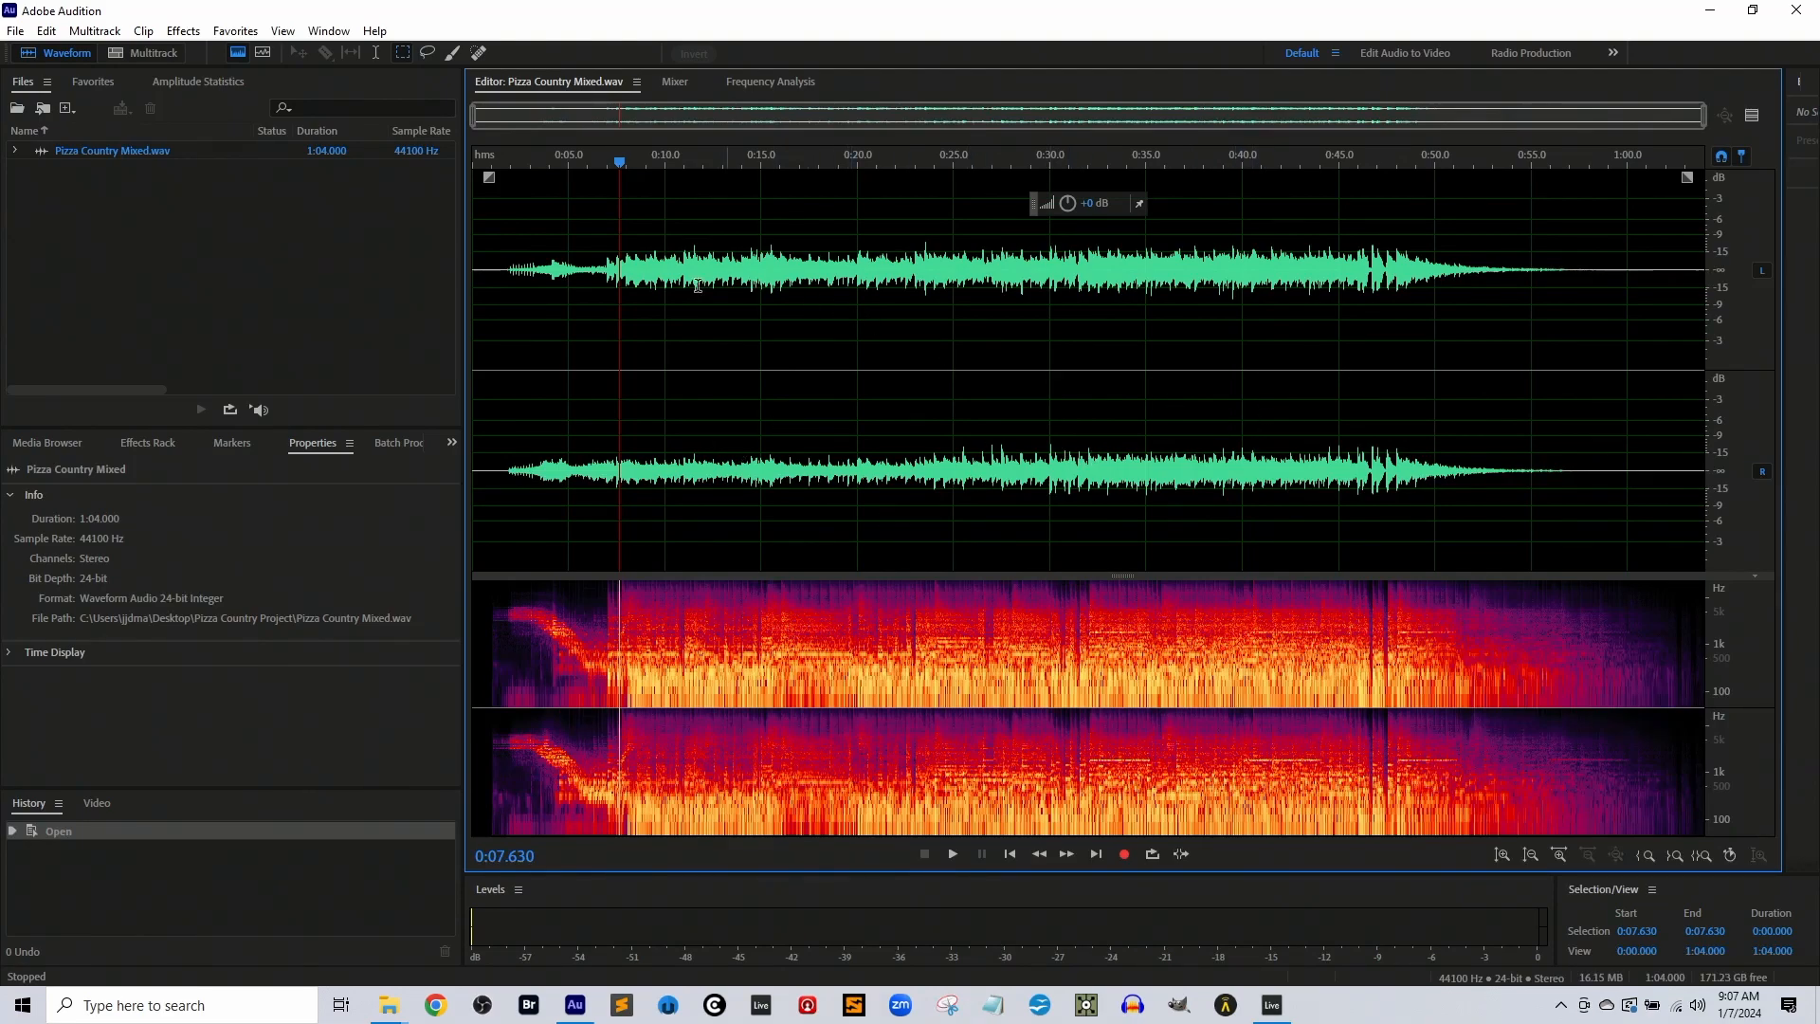
{"action": "left_click", "coordinate": [526, 273]}
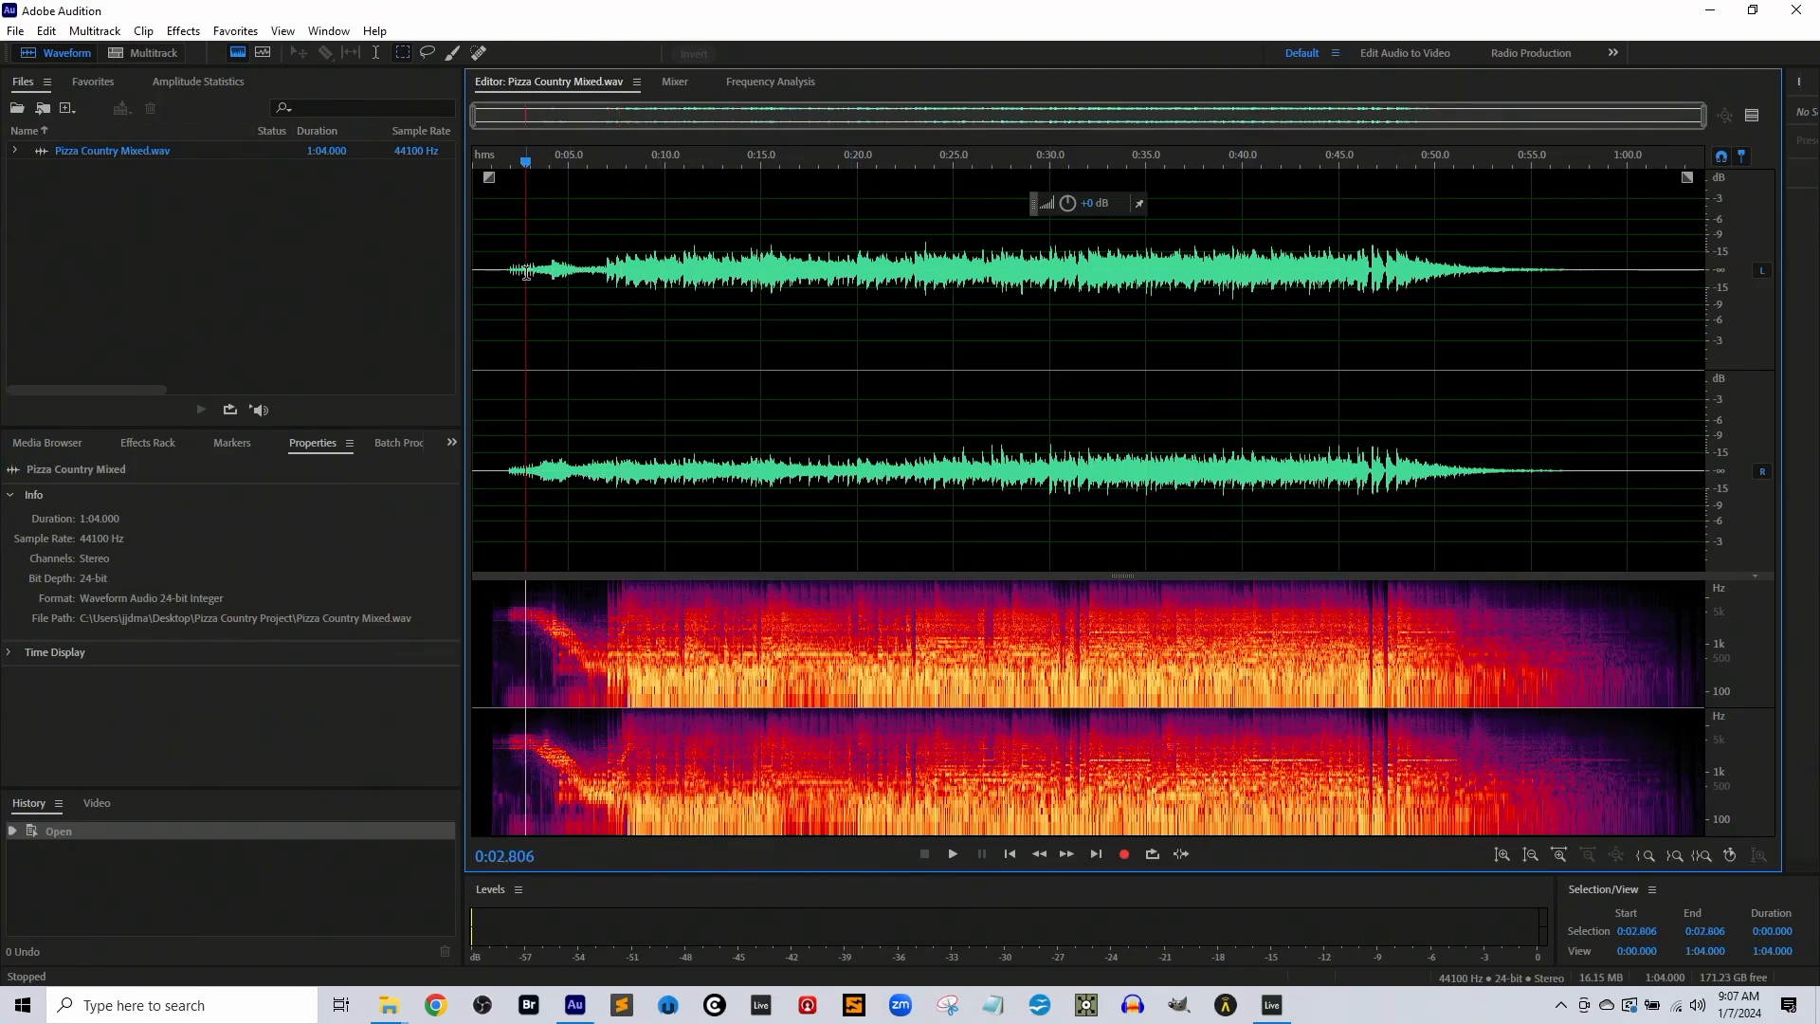
{"action": "left_click", "coordinate": [480, 310]}
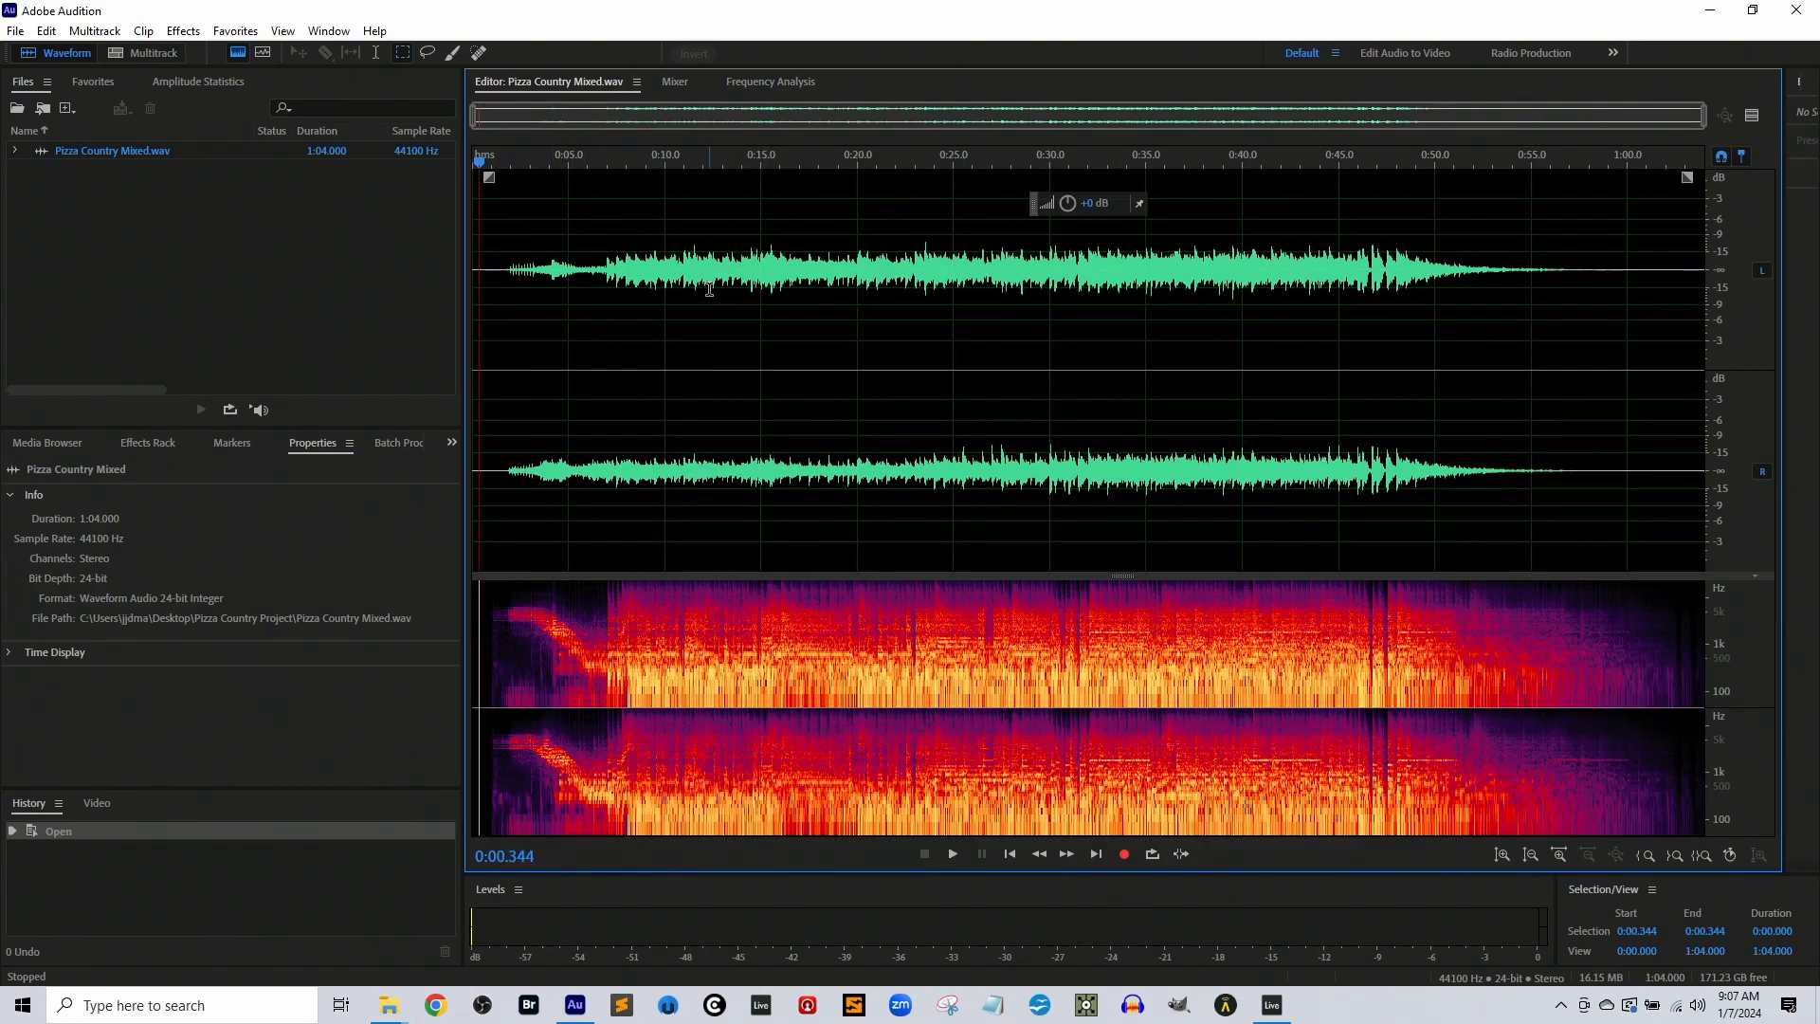
{"action": "left_click", "coordinate": [498, 292]}
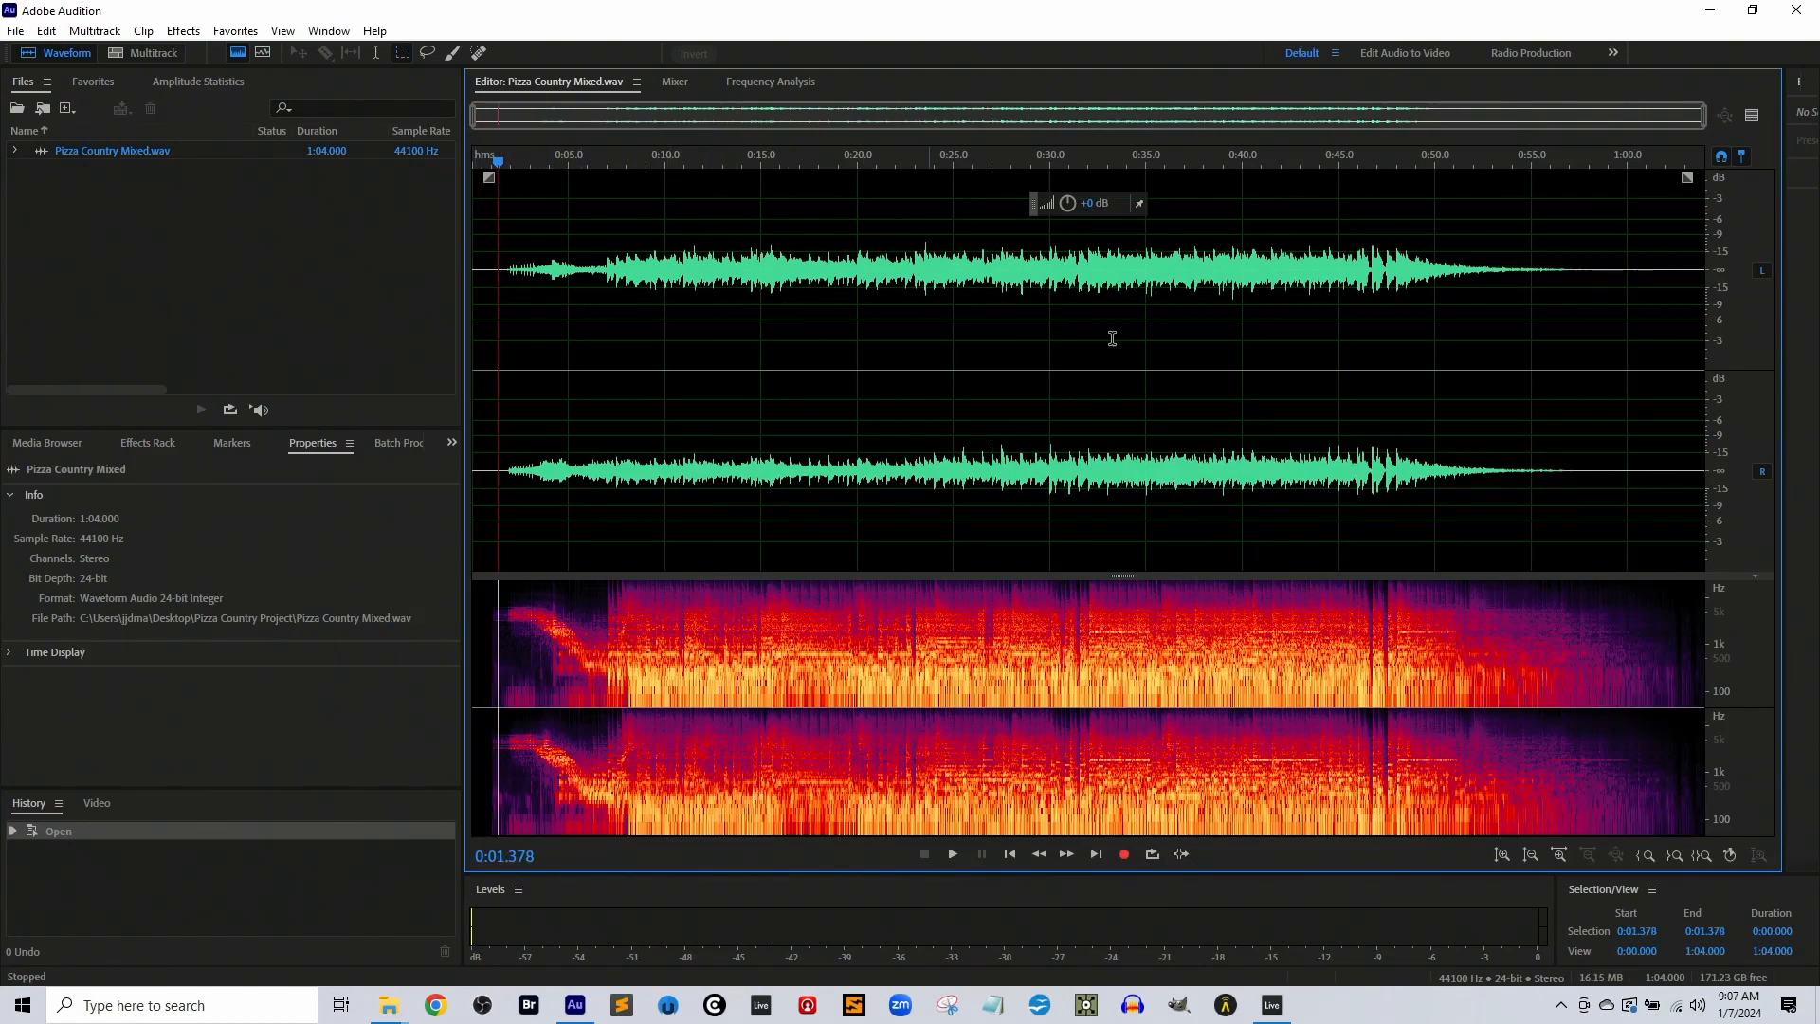
Play Pizza Country Mixed.wav from 0:30.000 to about 0:48, checking the level meters
{"action": "left_click", "coordinate": [1050, 297]}
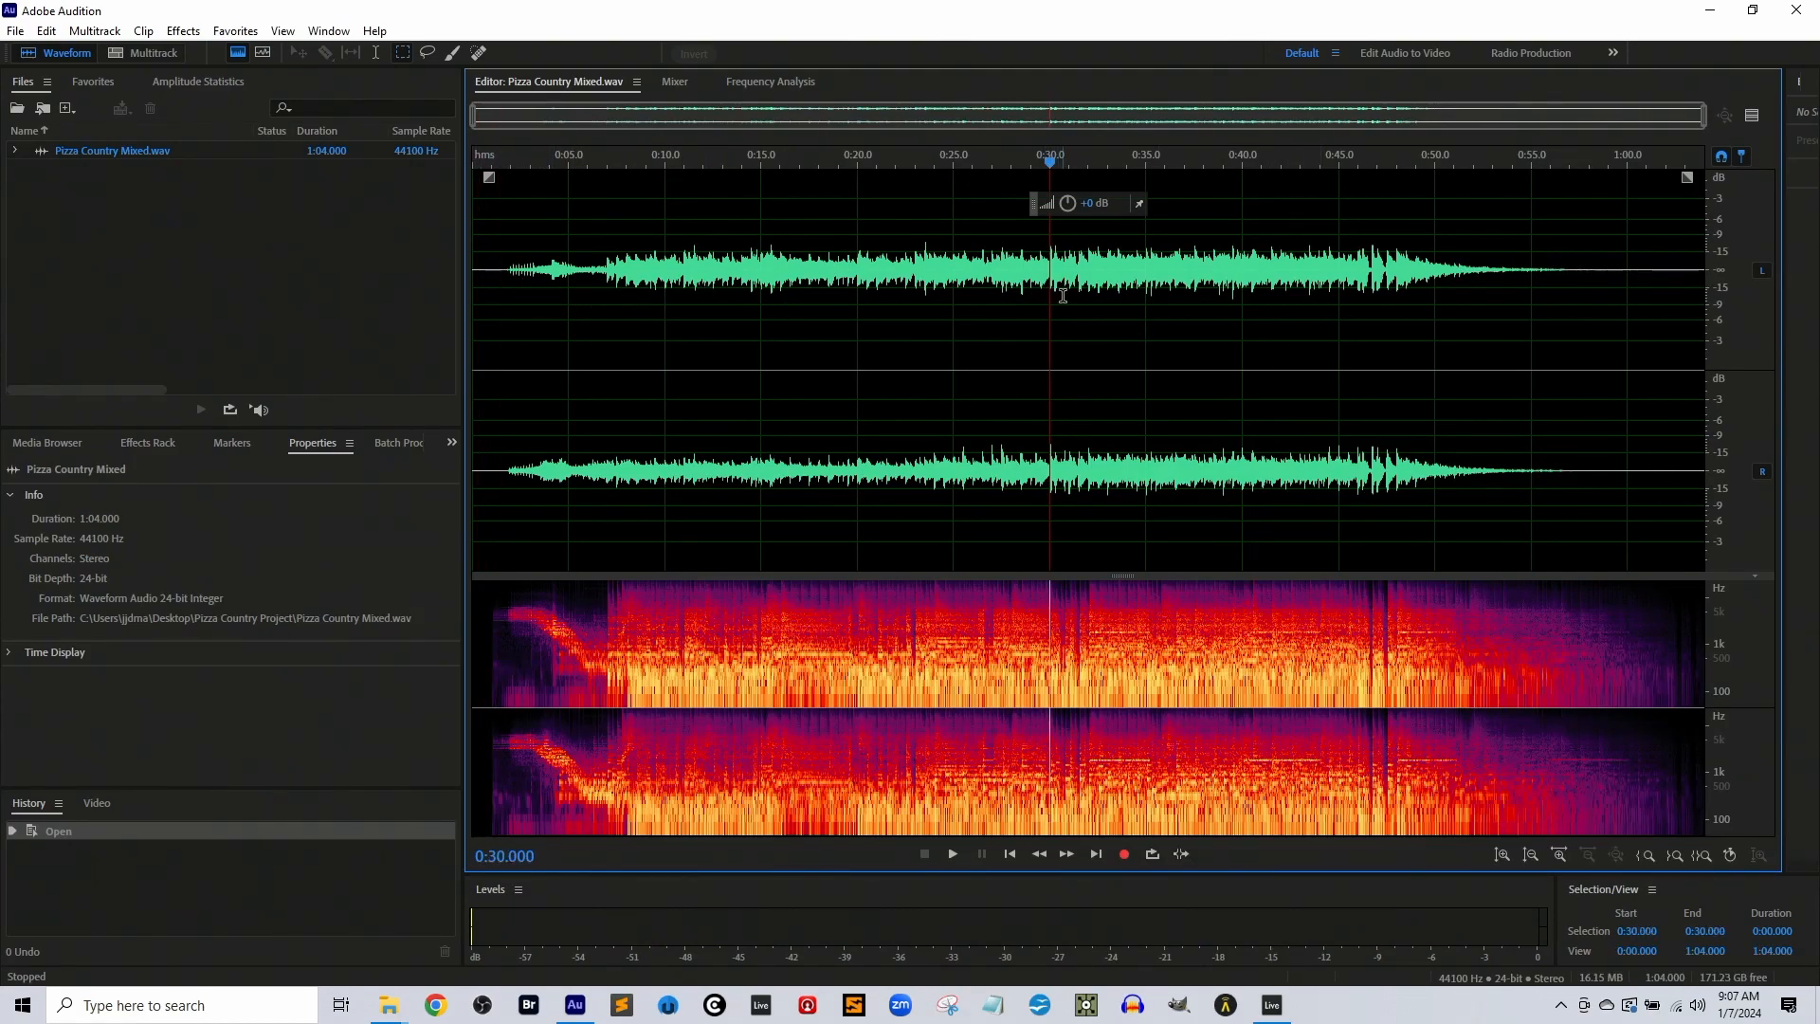
{"action": "key", "text": "space"}
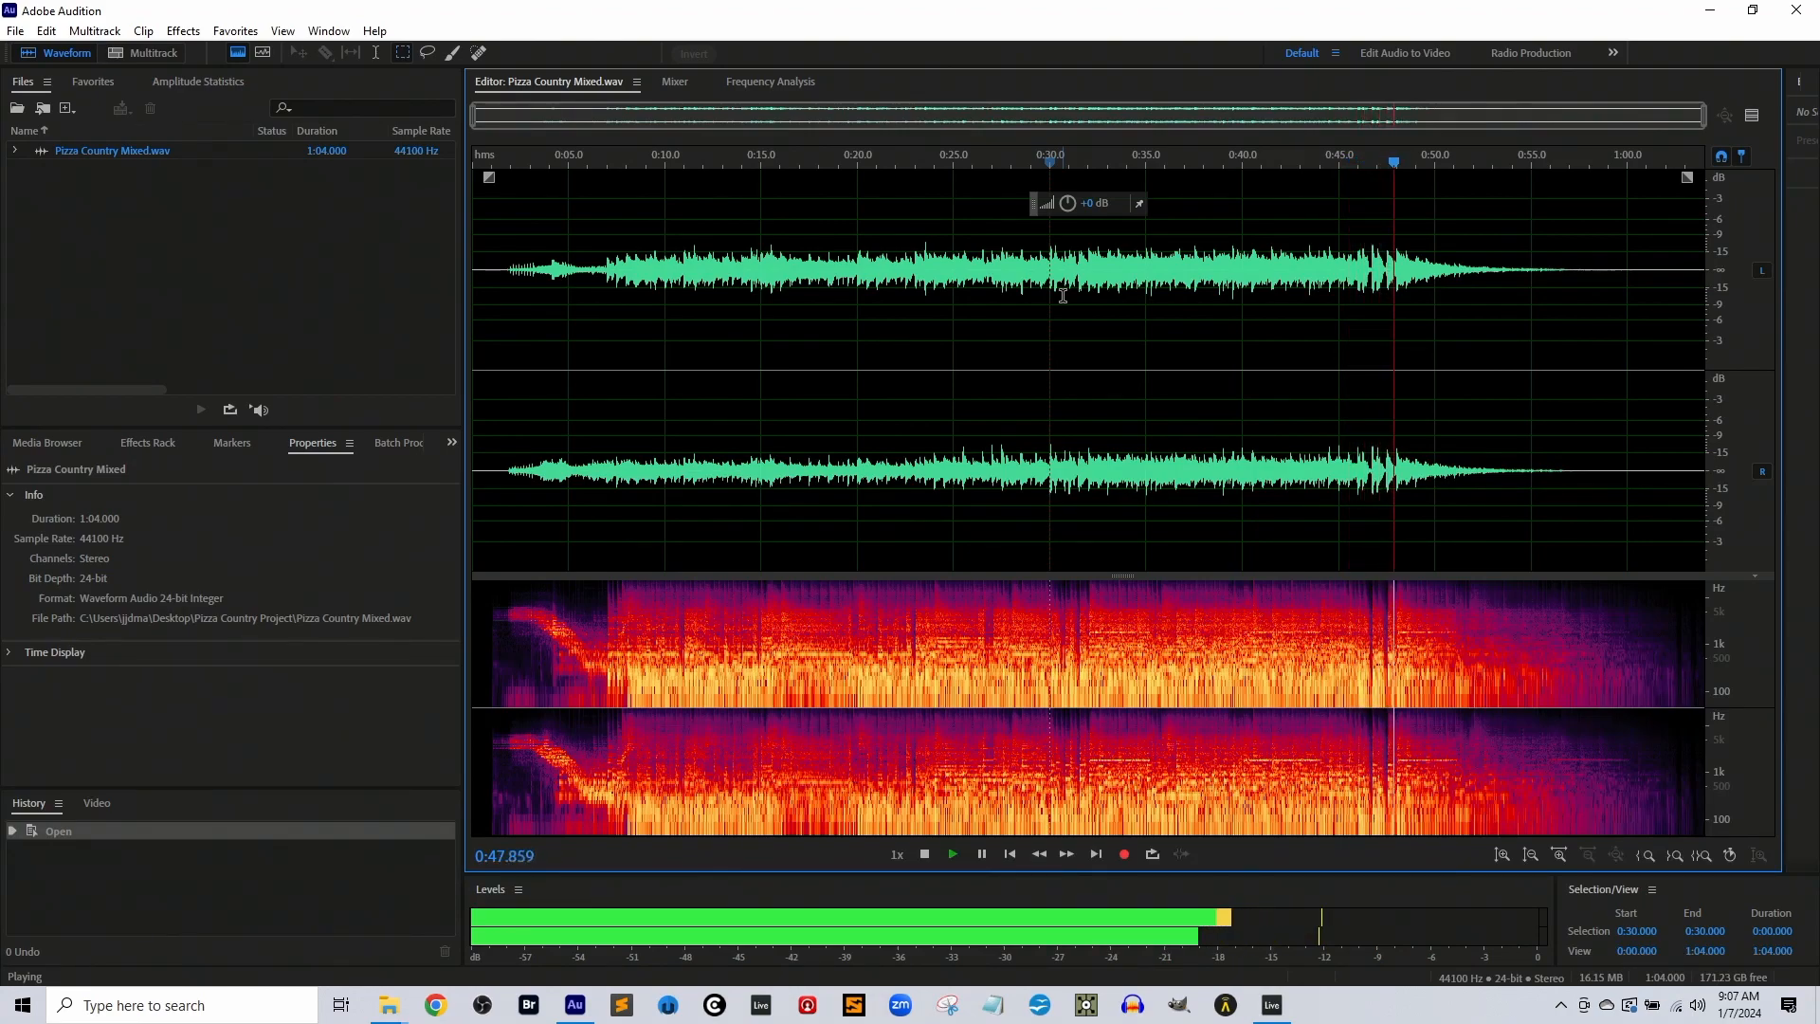
{"action": "key", "text": "space"}
Play Pizza Country Mixed.wav from 0:07.335, checking the peaks on the level meters, and stop
{"action": "left_click", "coordinate": [717, 304]}
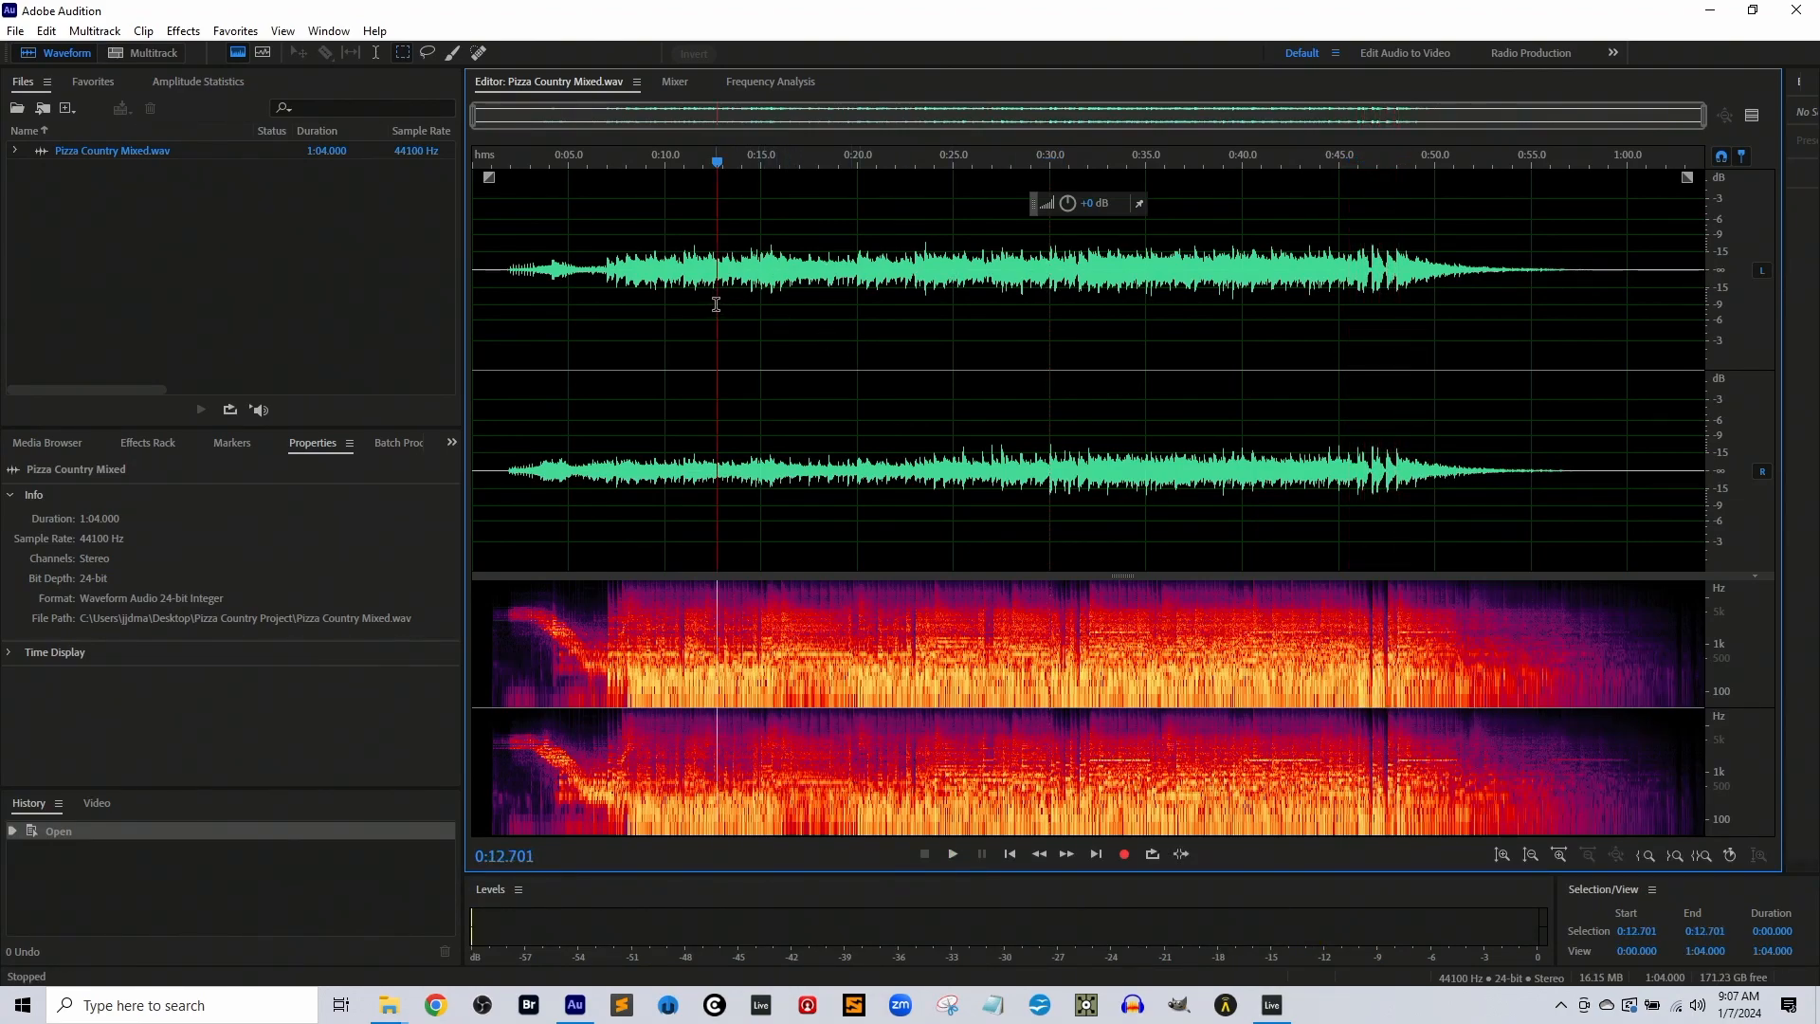
{"action": "left_click", "coordinate": [664, 302]}
{"action": "left_click", "coordinate": [613, 304]}
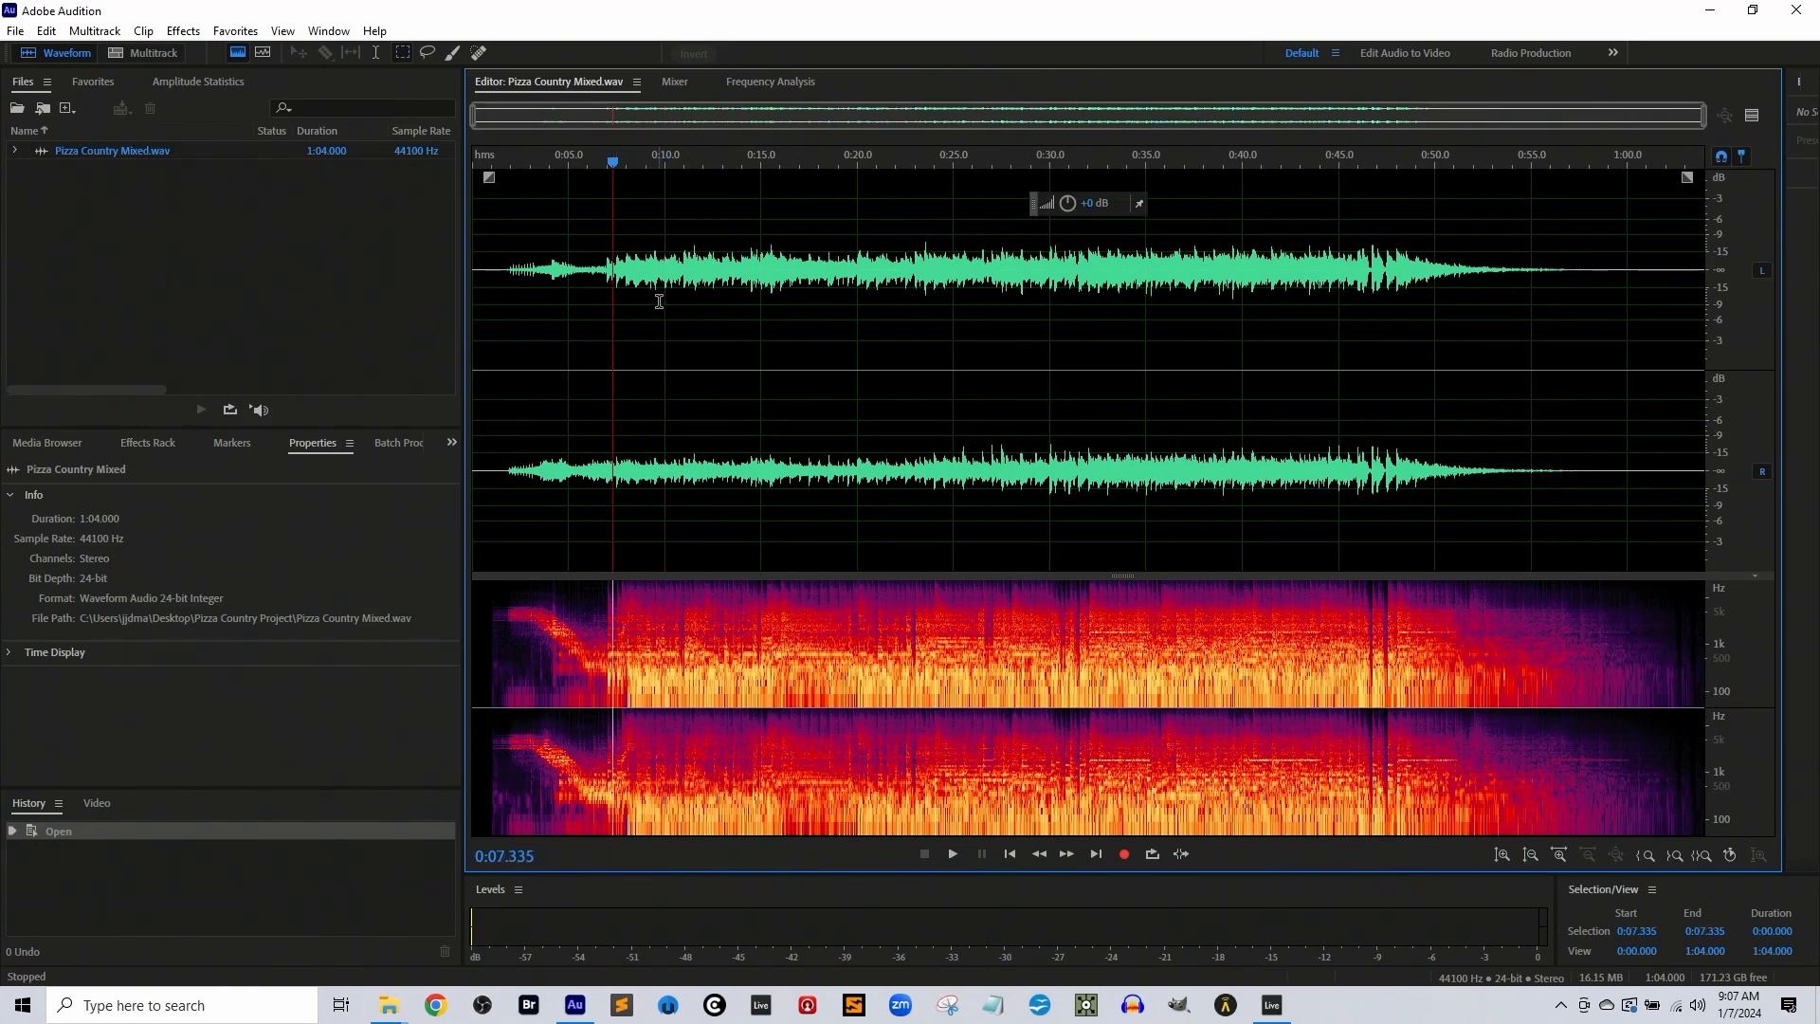
{"action": "key", "text": "space"}
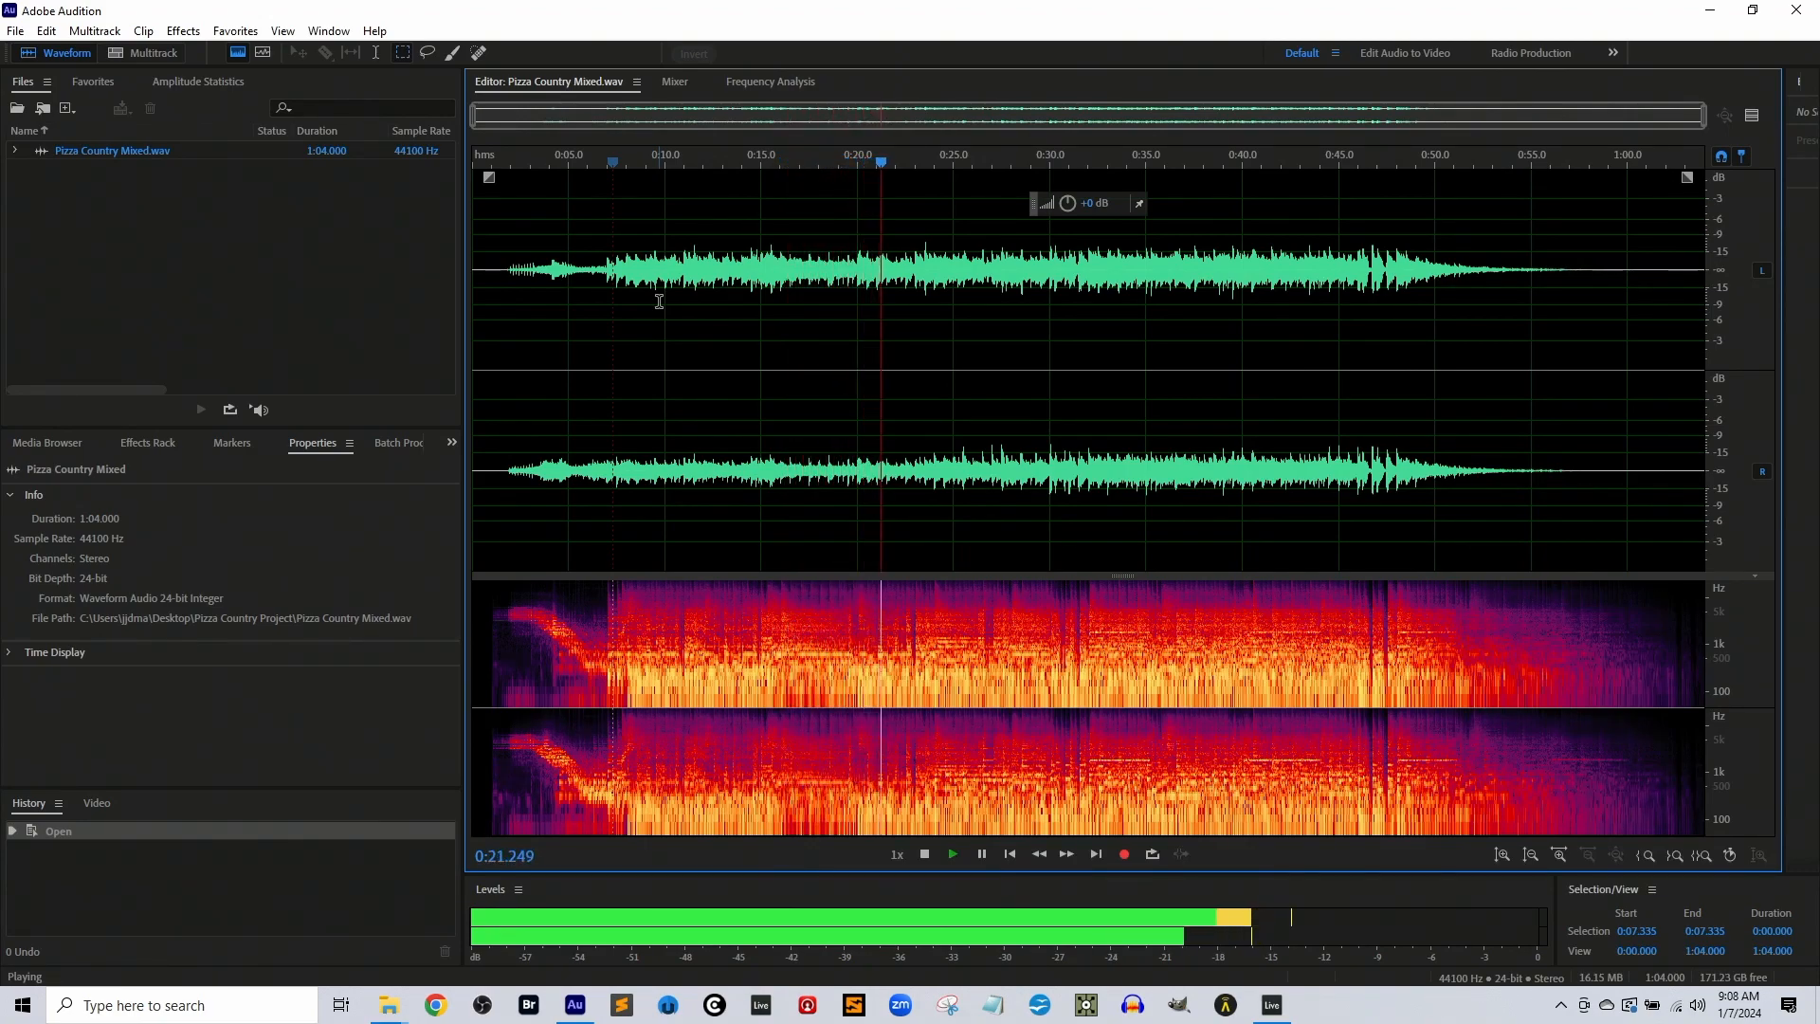
{"action": "key", "text": "space"}
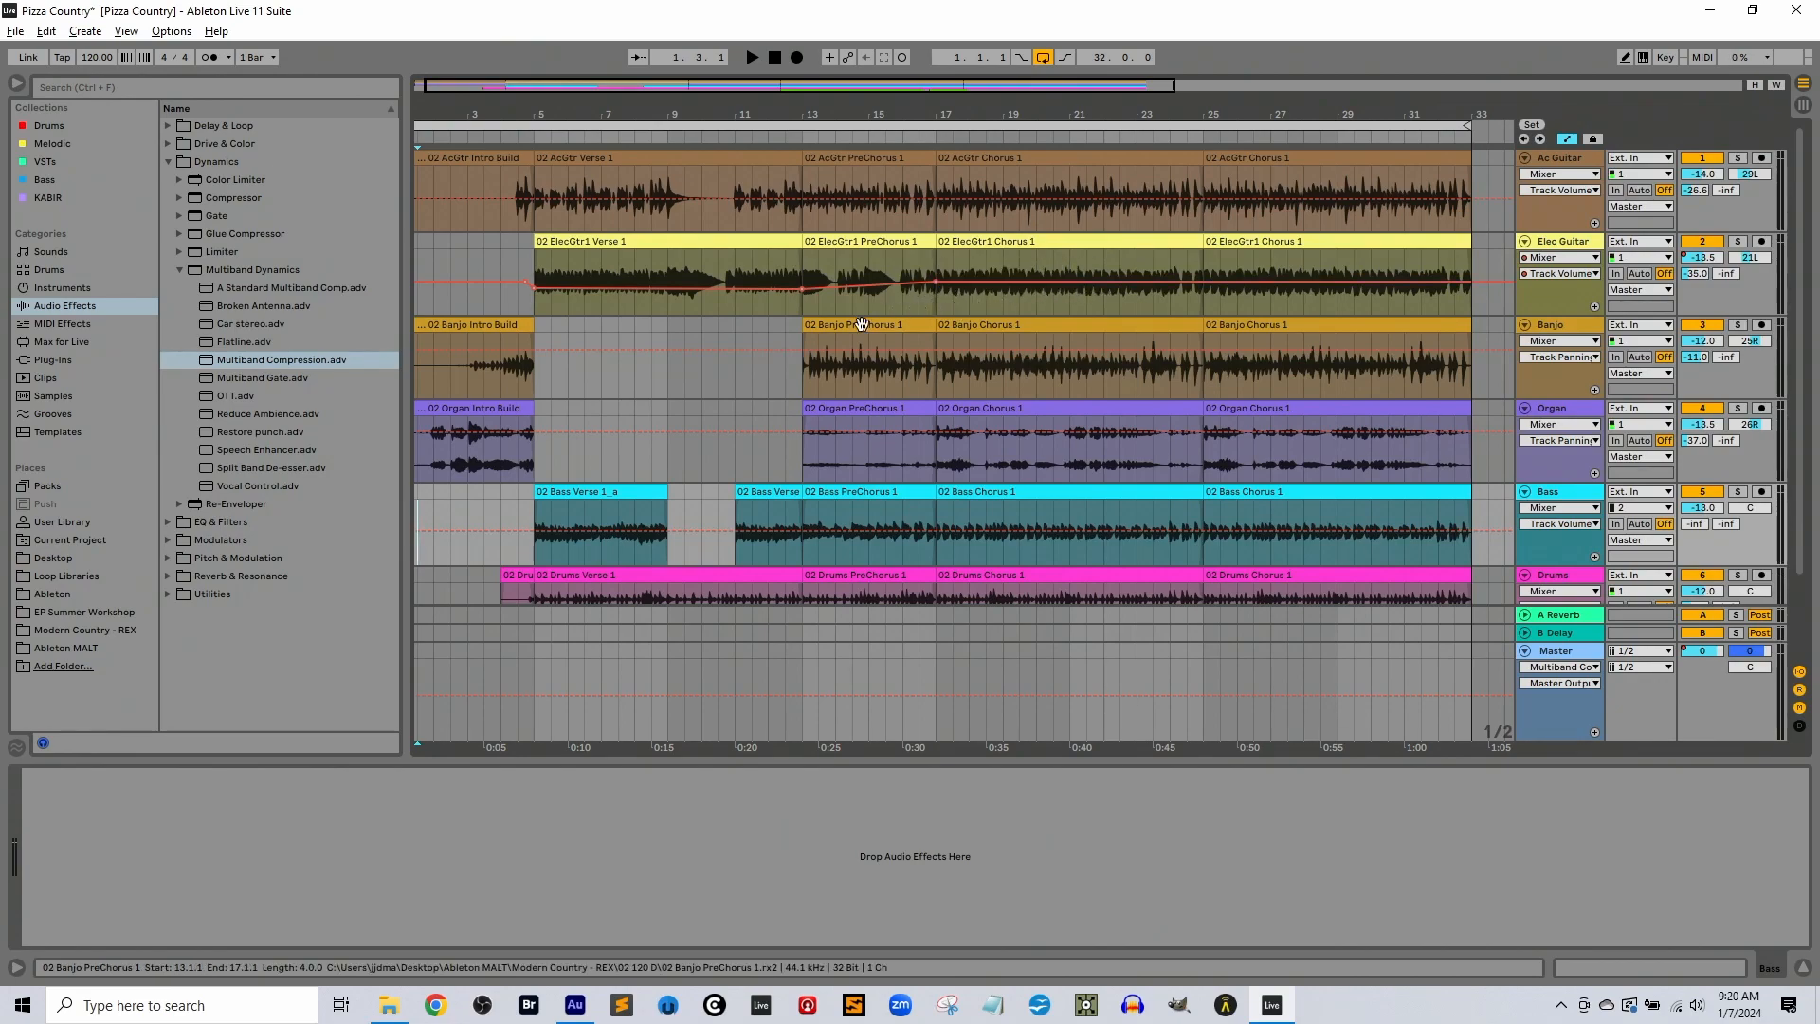
Review the remixed tracks in the Ableton Live arrangement and their levels in the Session View mixer
{"action": "scroll", "coordinate": [723, 404], "scroll_direction": "down", "scroll_amount": 3}
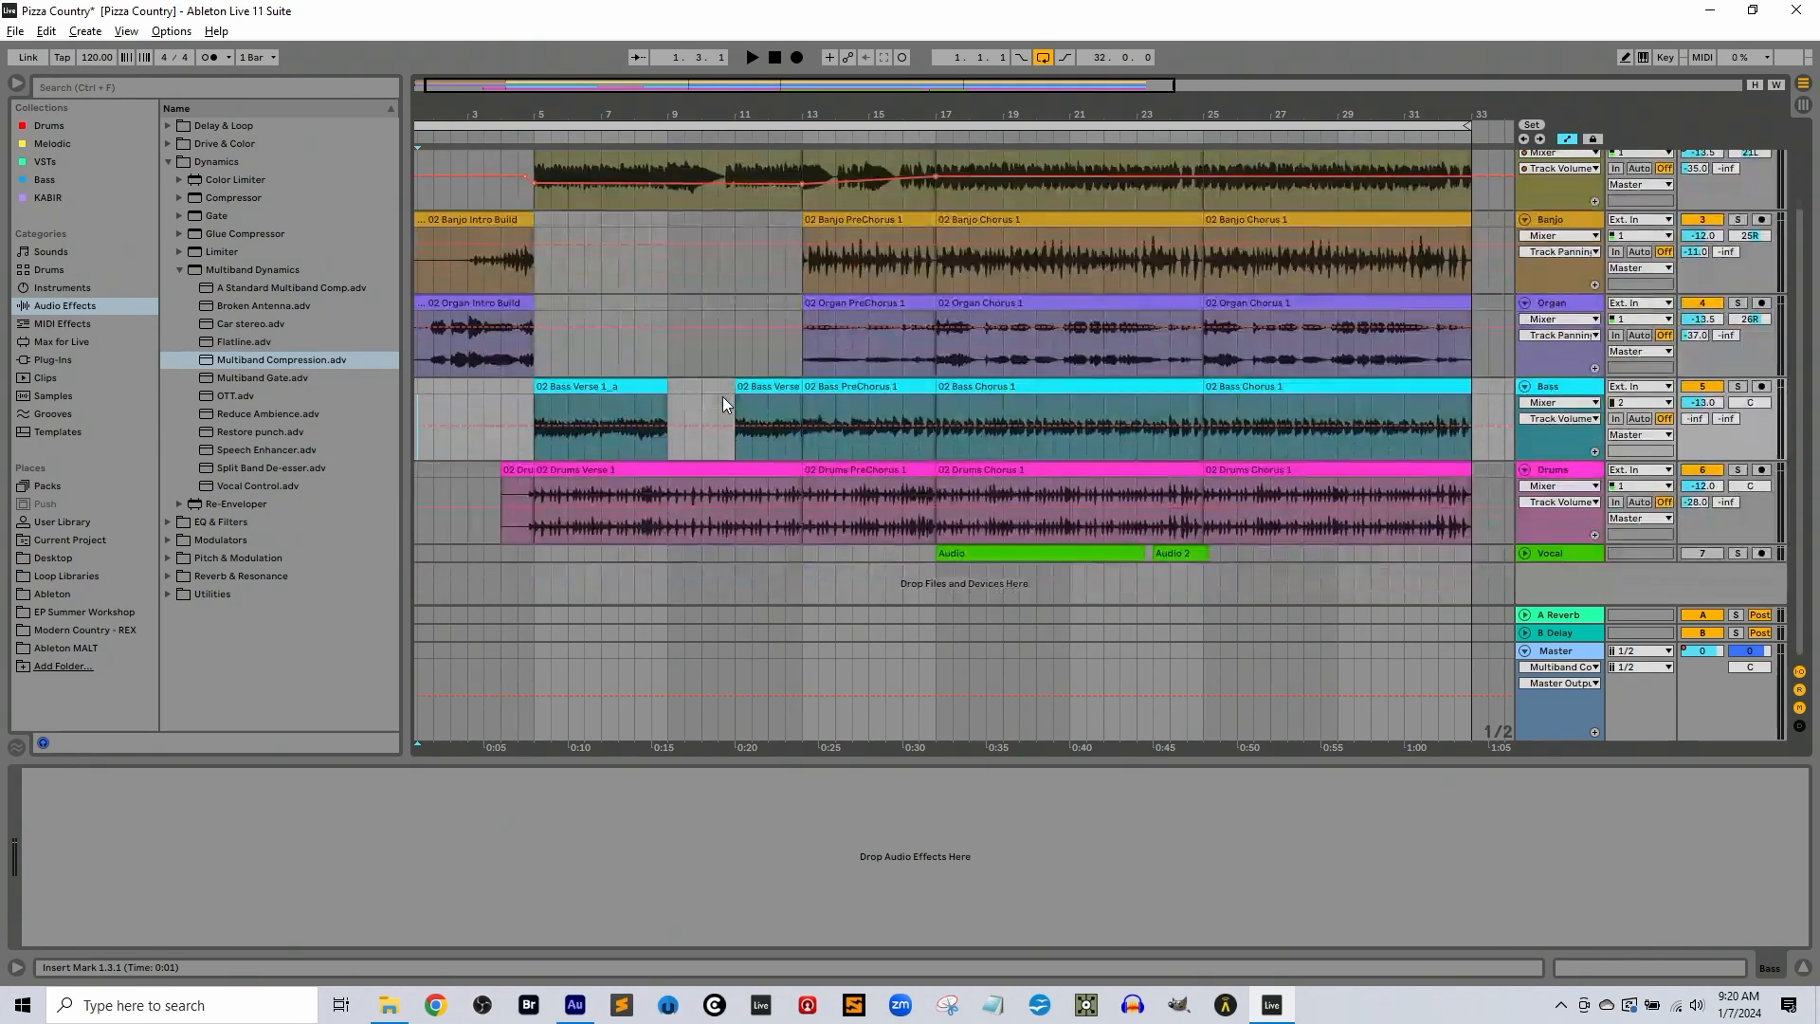
{"action": "scroll", "coordinate": [722, 396], "scroll_direction": "up", "scroll_amount": 3}
{"action": "key", "text": "Tab"}
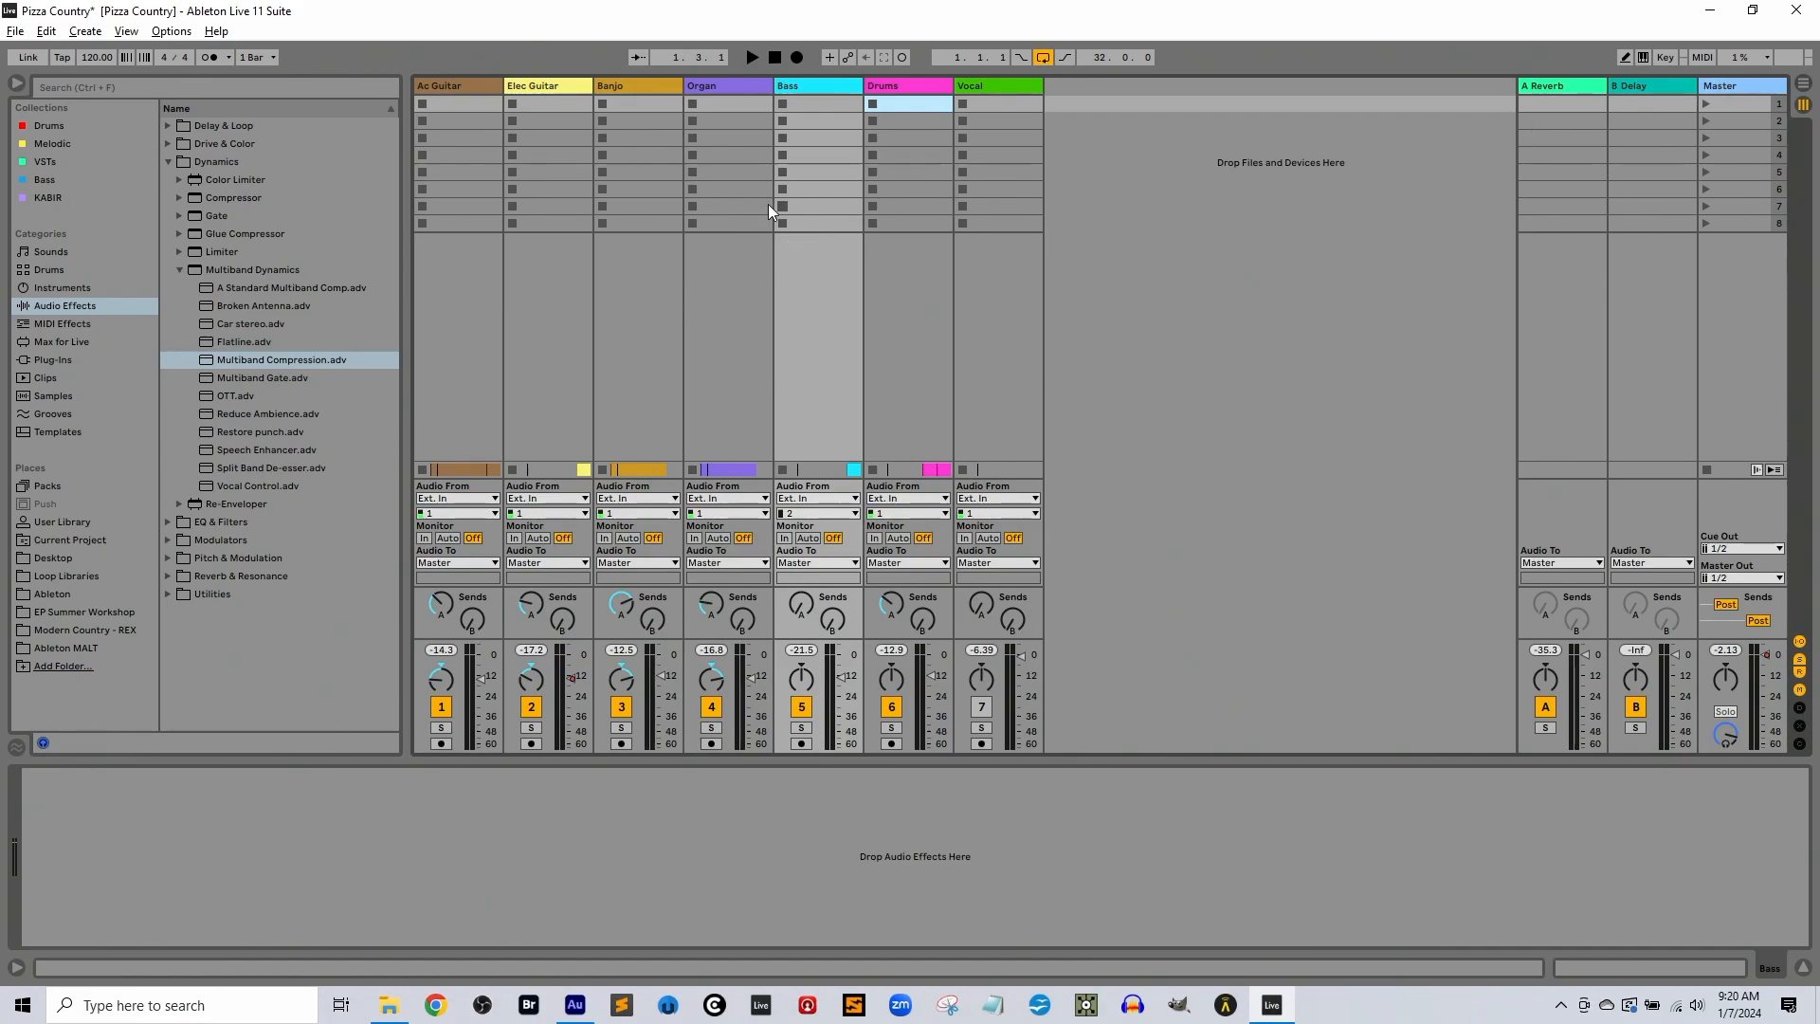
{"action": "key", "text": "Tab"}
Switch to Adobe Audition and play Pizza Country Mixed Again.wav from the start until its fade-out at about 0:54
{"action": "key", "text": "alt+Tab"}
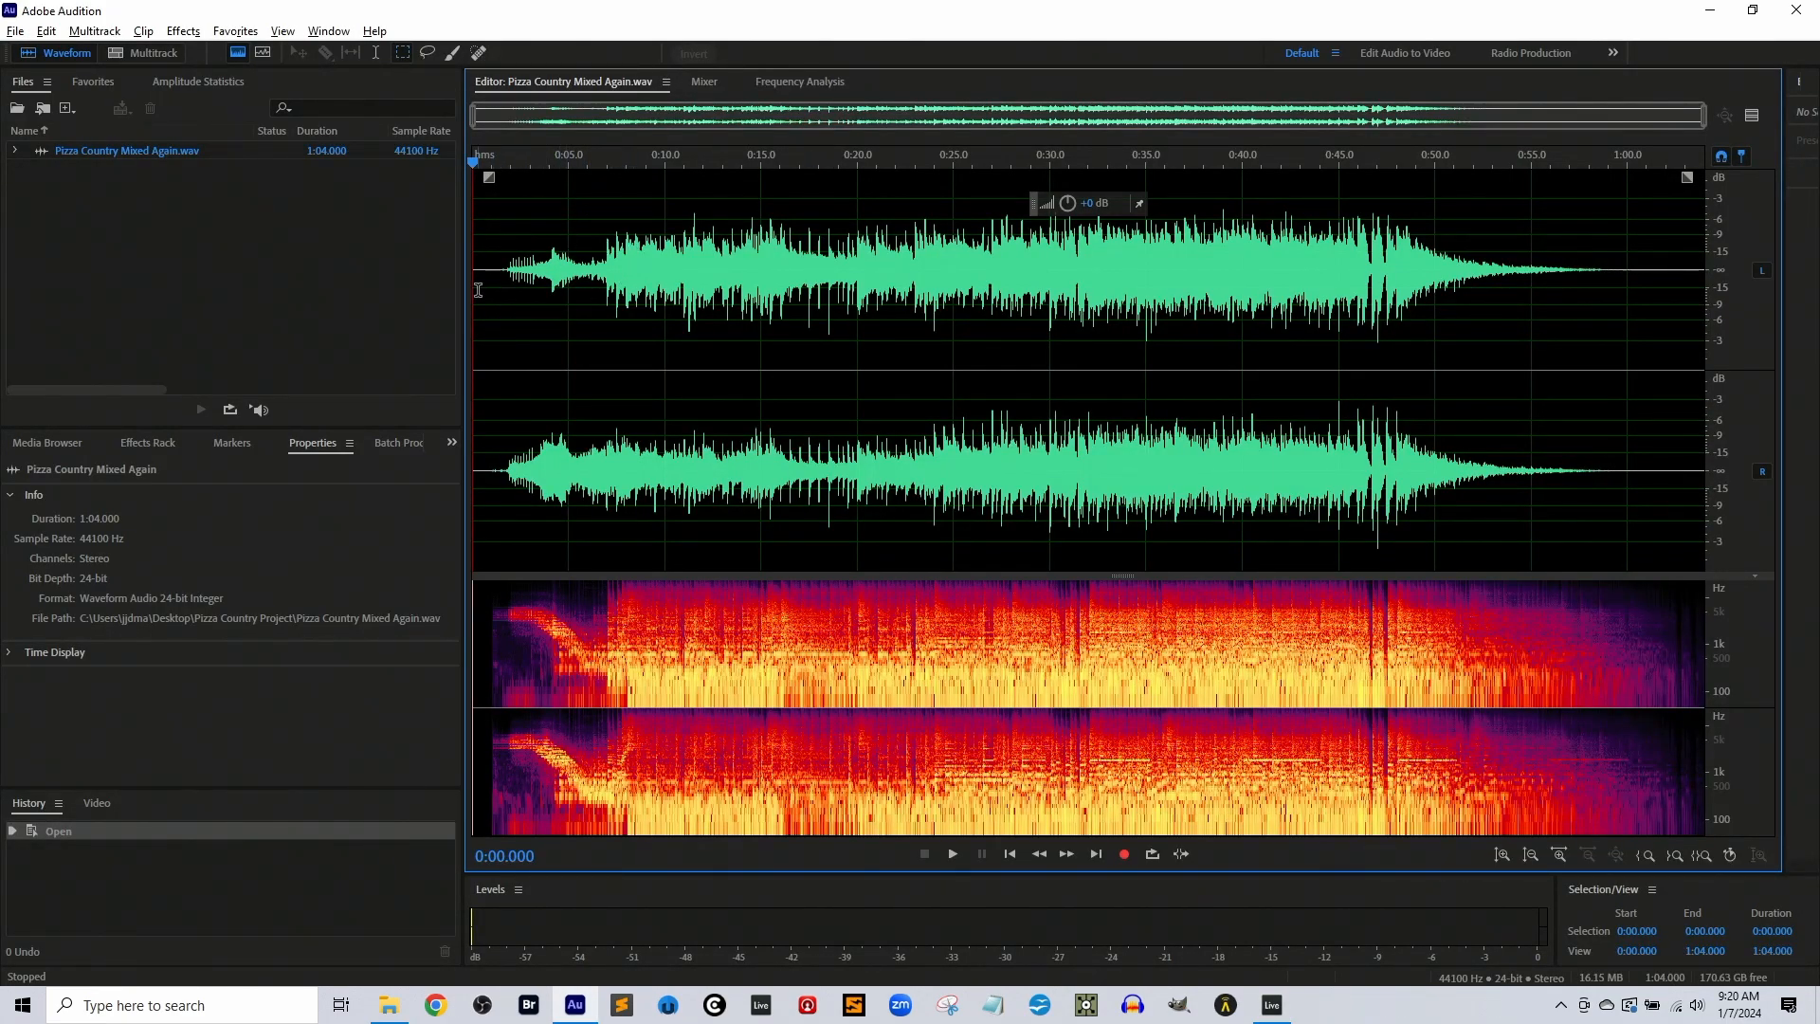
{"action": "key", "text": "space"}
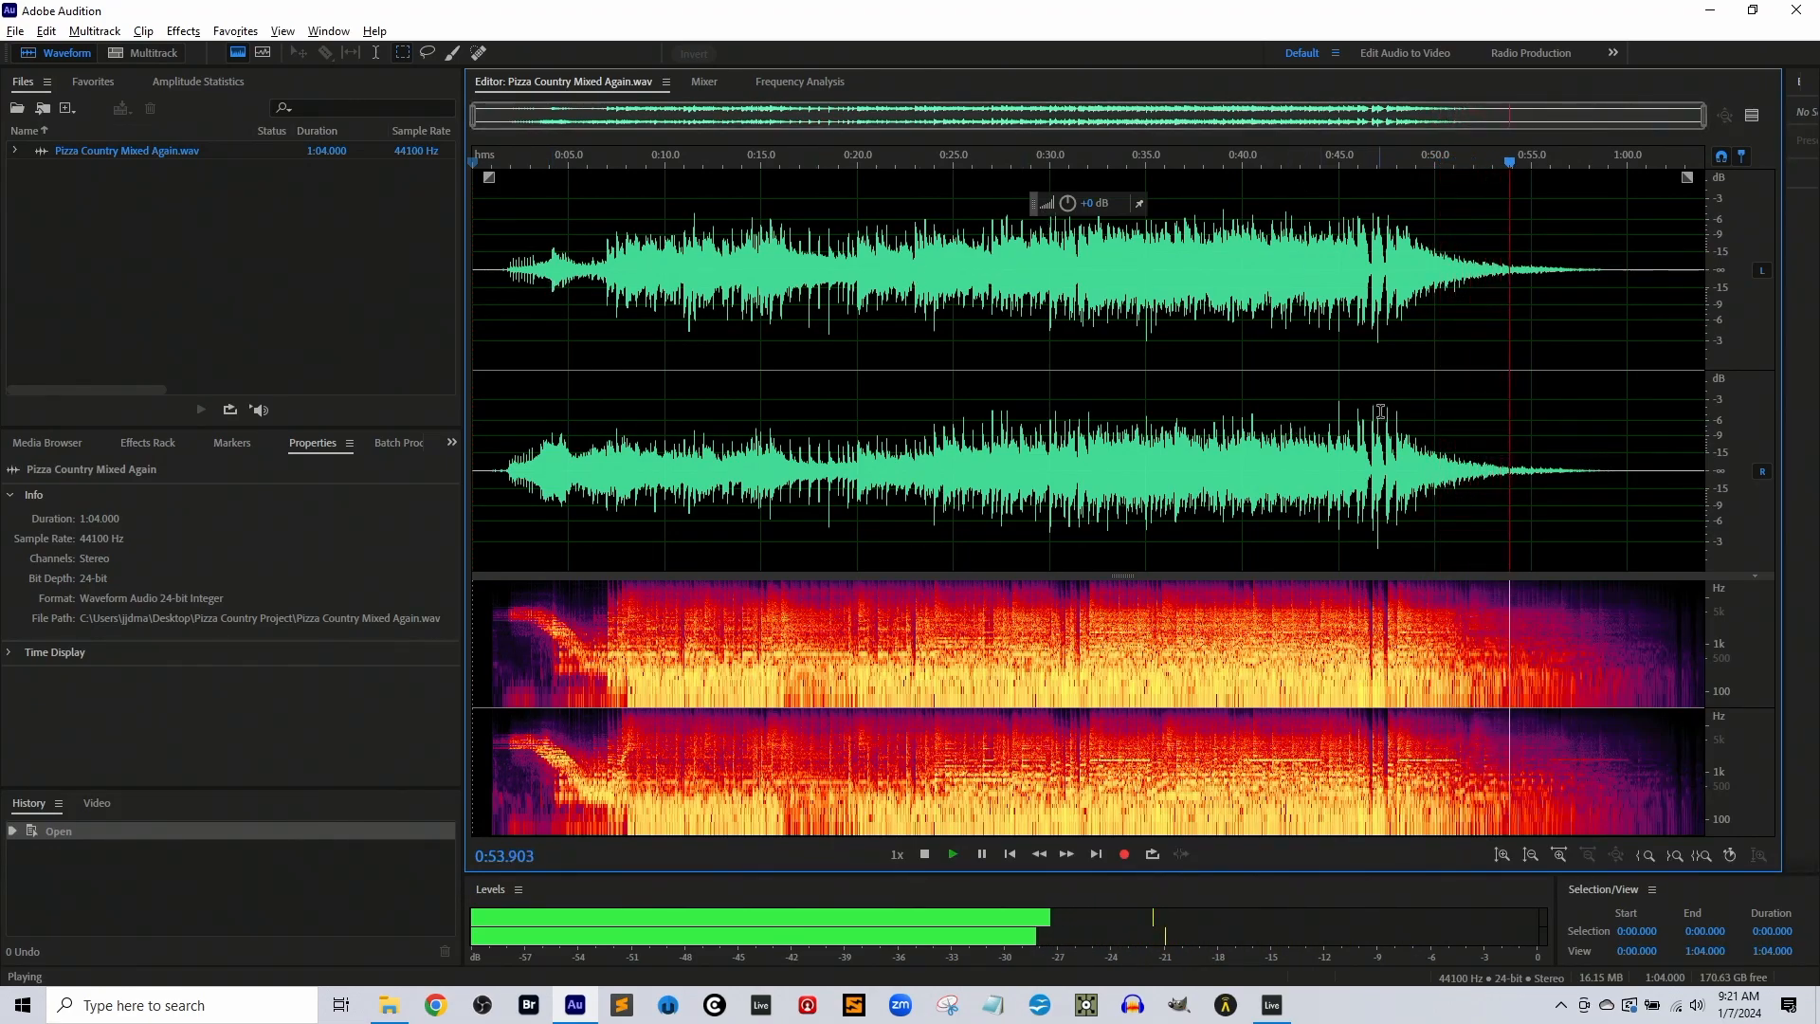
{"action": "key", "text": "space"}
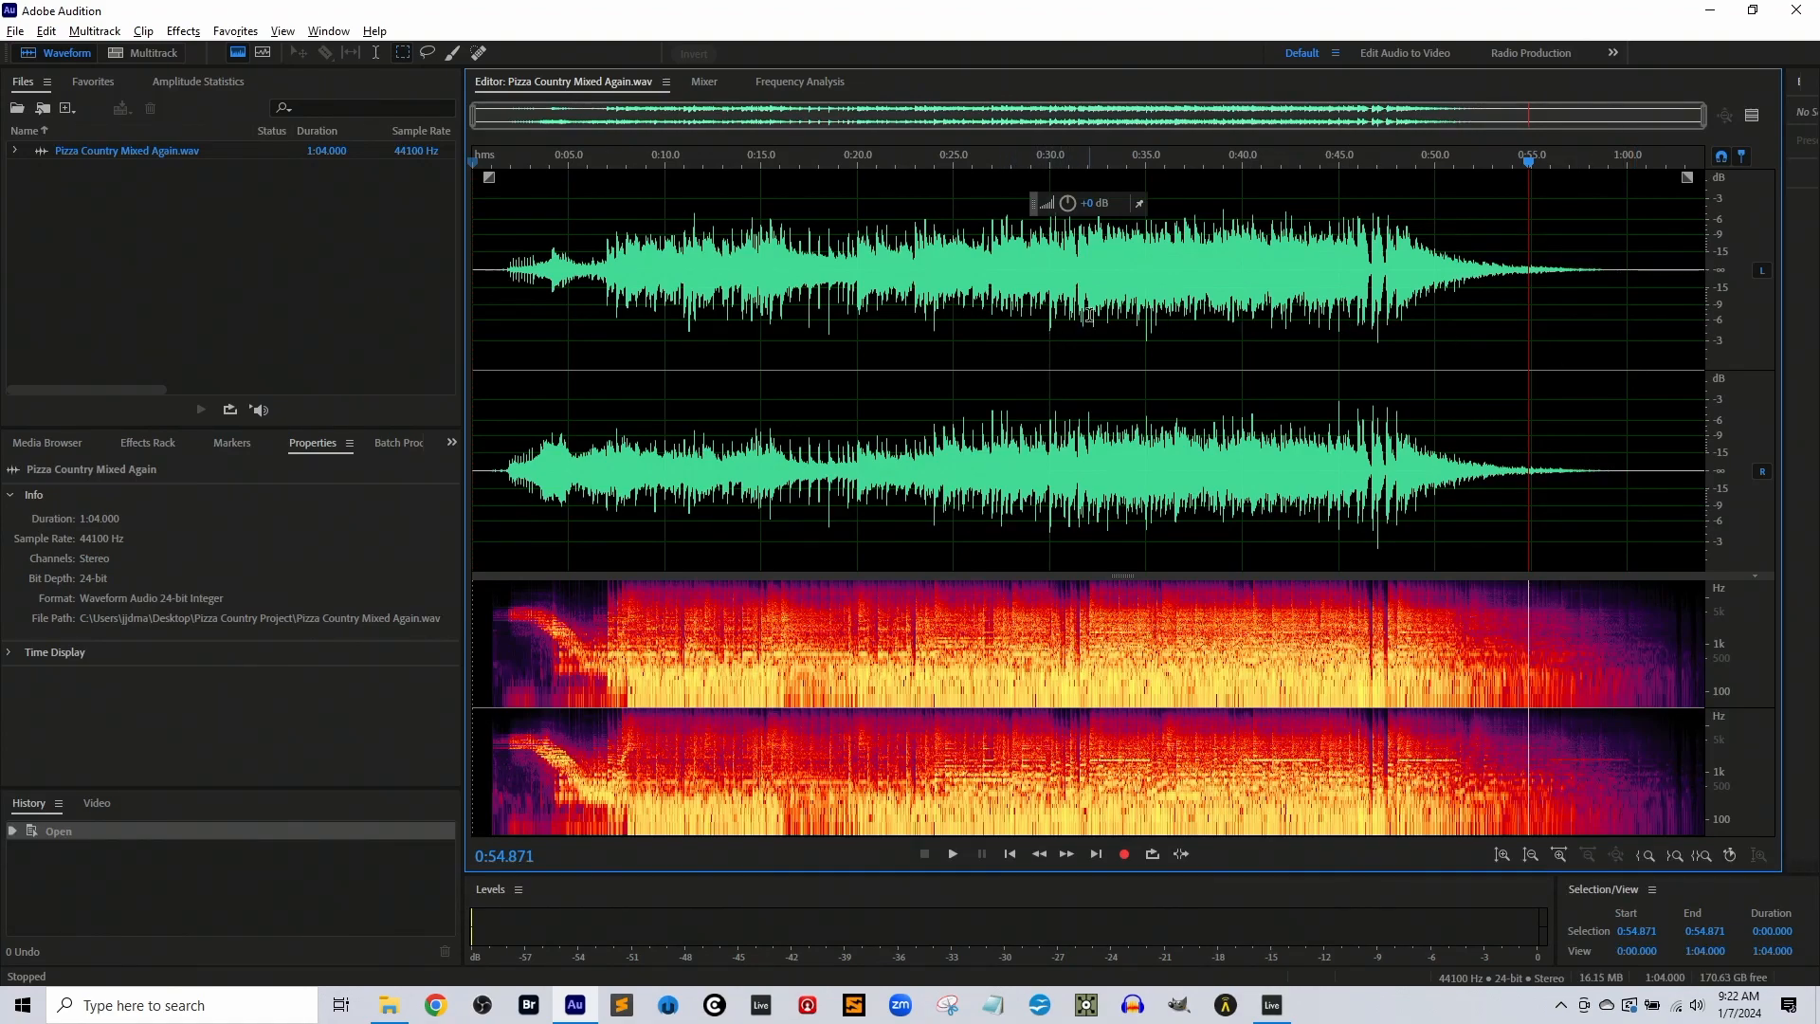
{"action": "key", "text": "Tab"}
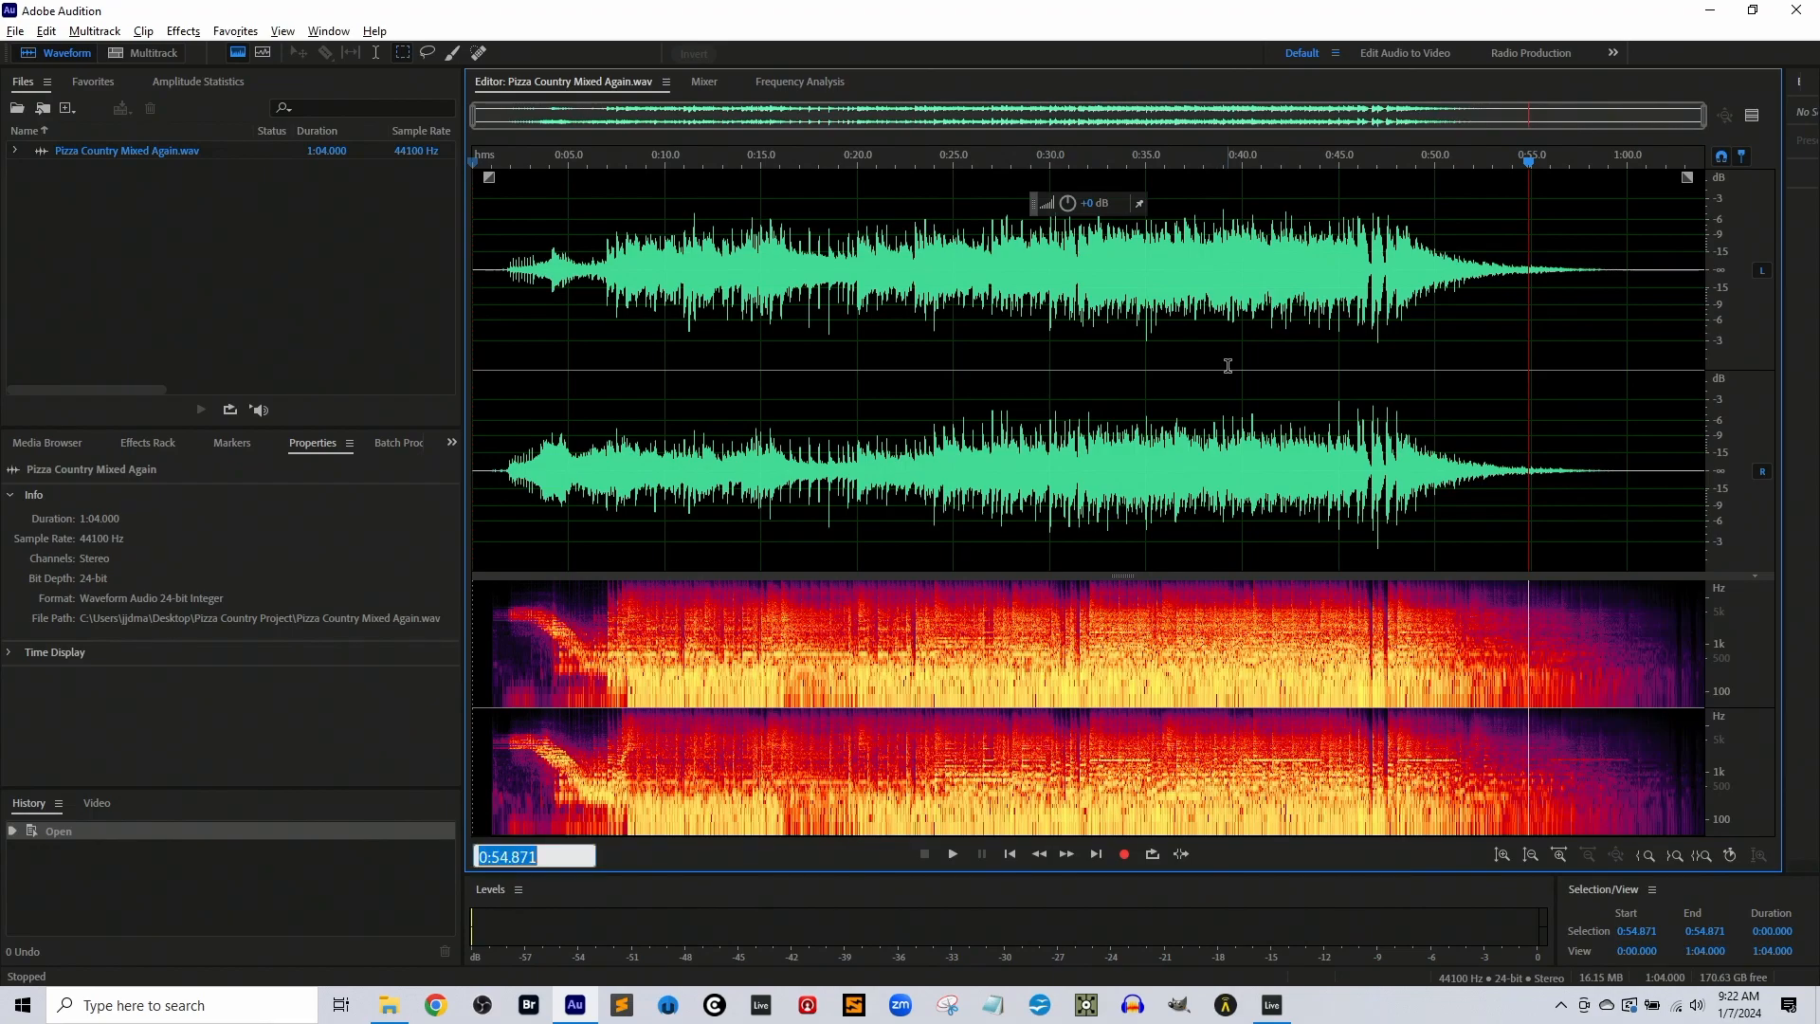
Switch back to Ableton Live and review all arrangement tracks and the Session View mixer, ending in the arrangement
{"action": "key", "text": "alt+Tab"}
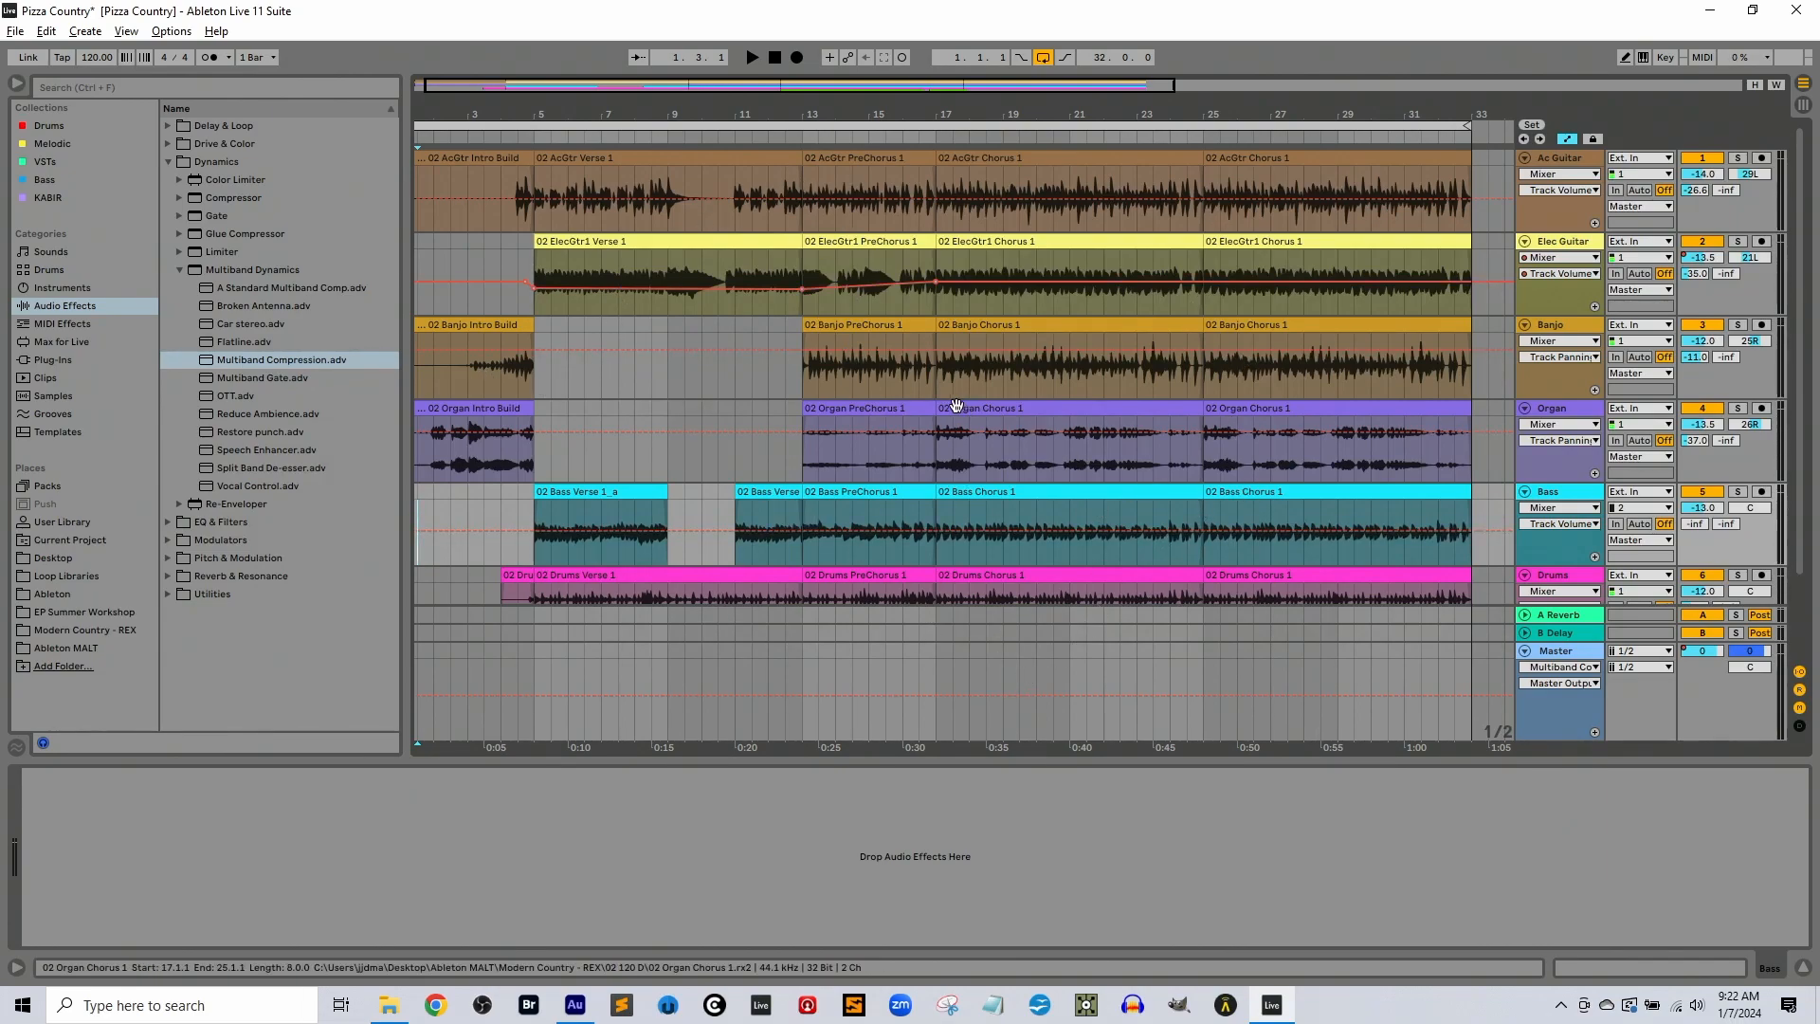
{"action": "scroll", "coordinate": [855, 395], "scroll_direction": "down", "scroll_amount": 3}
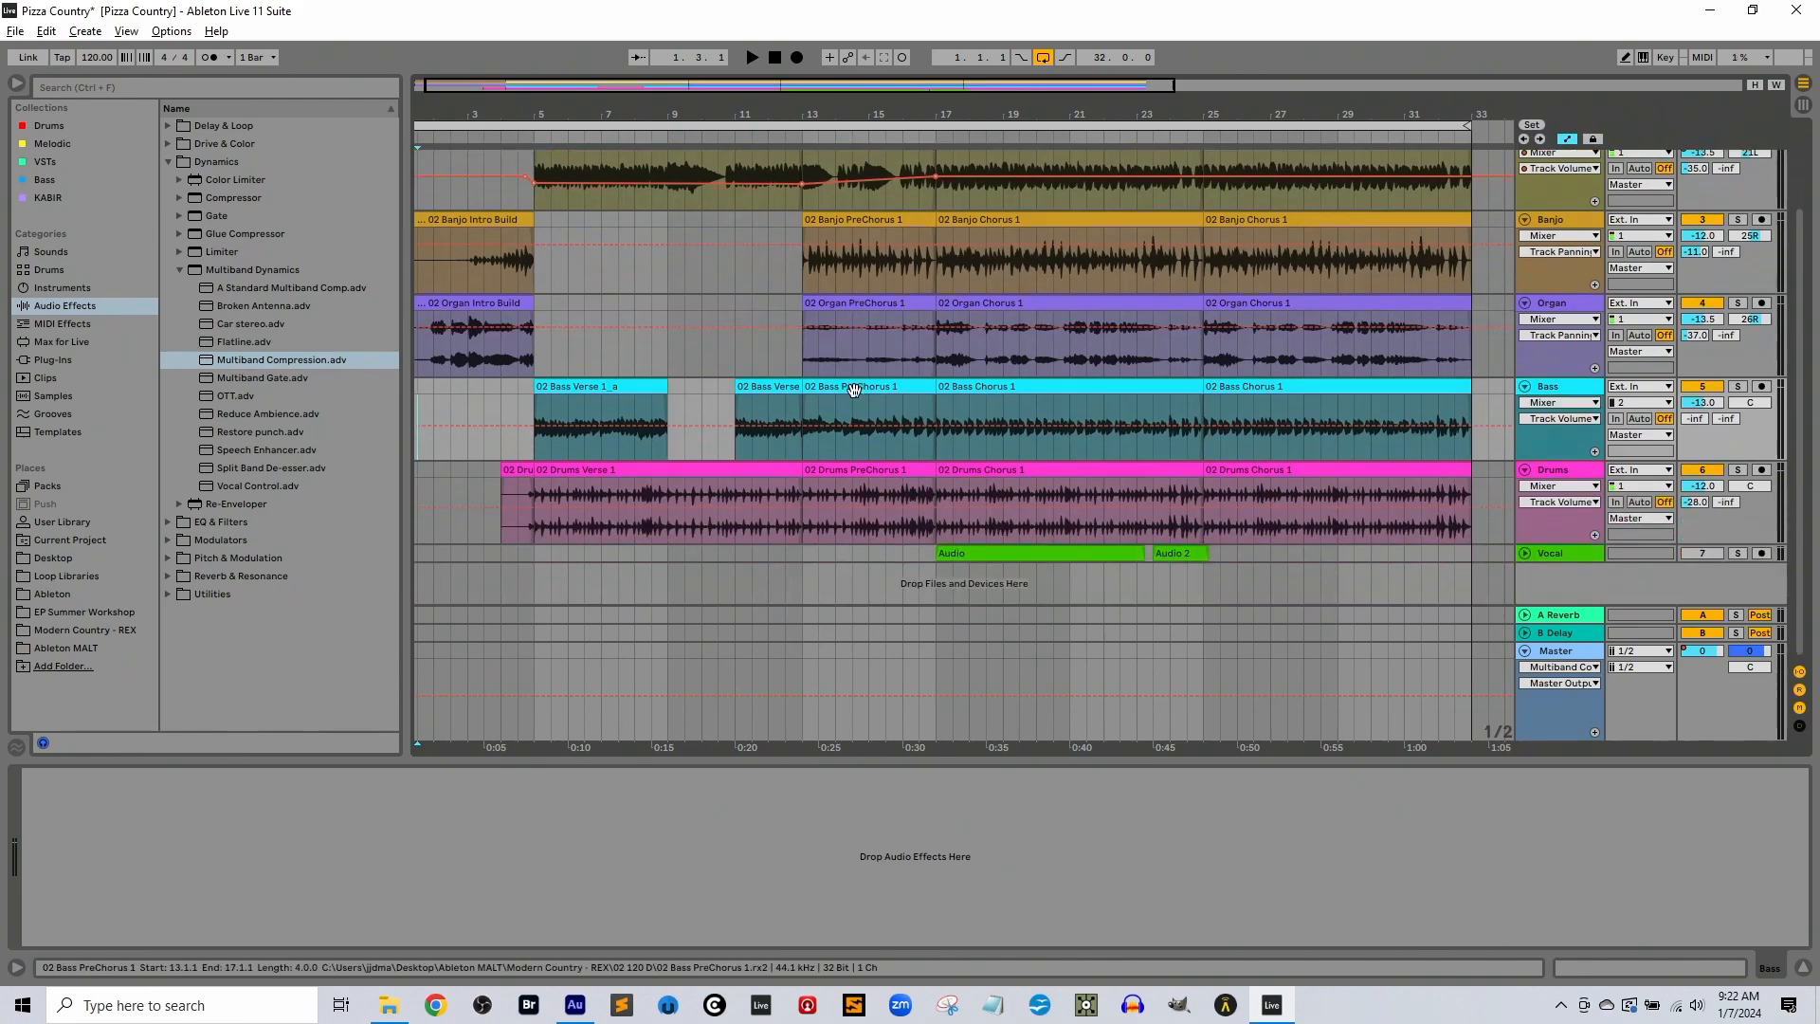
{"action": "scroll", "coordinate": [855, 386], "scroll_direction": "up", "scroll_amount": 3}
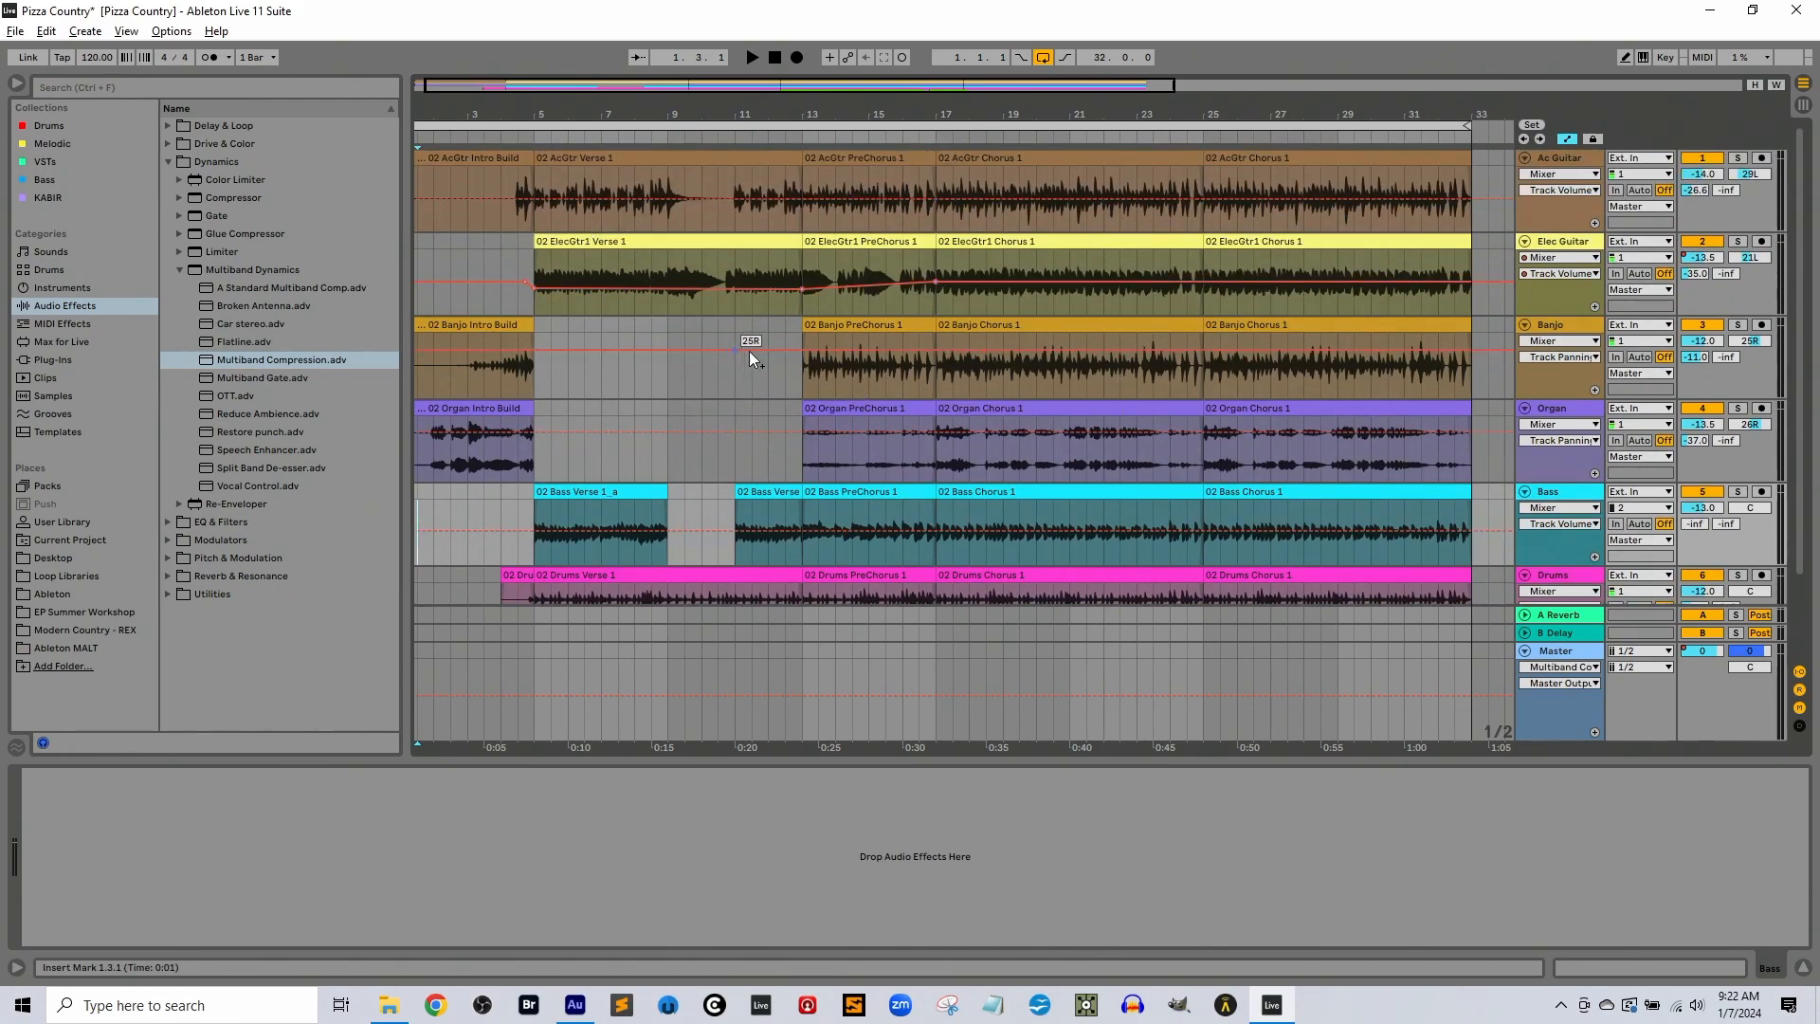
{"action": "scroll", "coordinate": [648, 343], "scroll_direction": "down", "scroll_amount": 3}
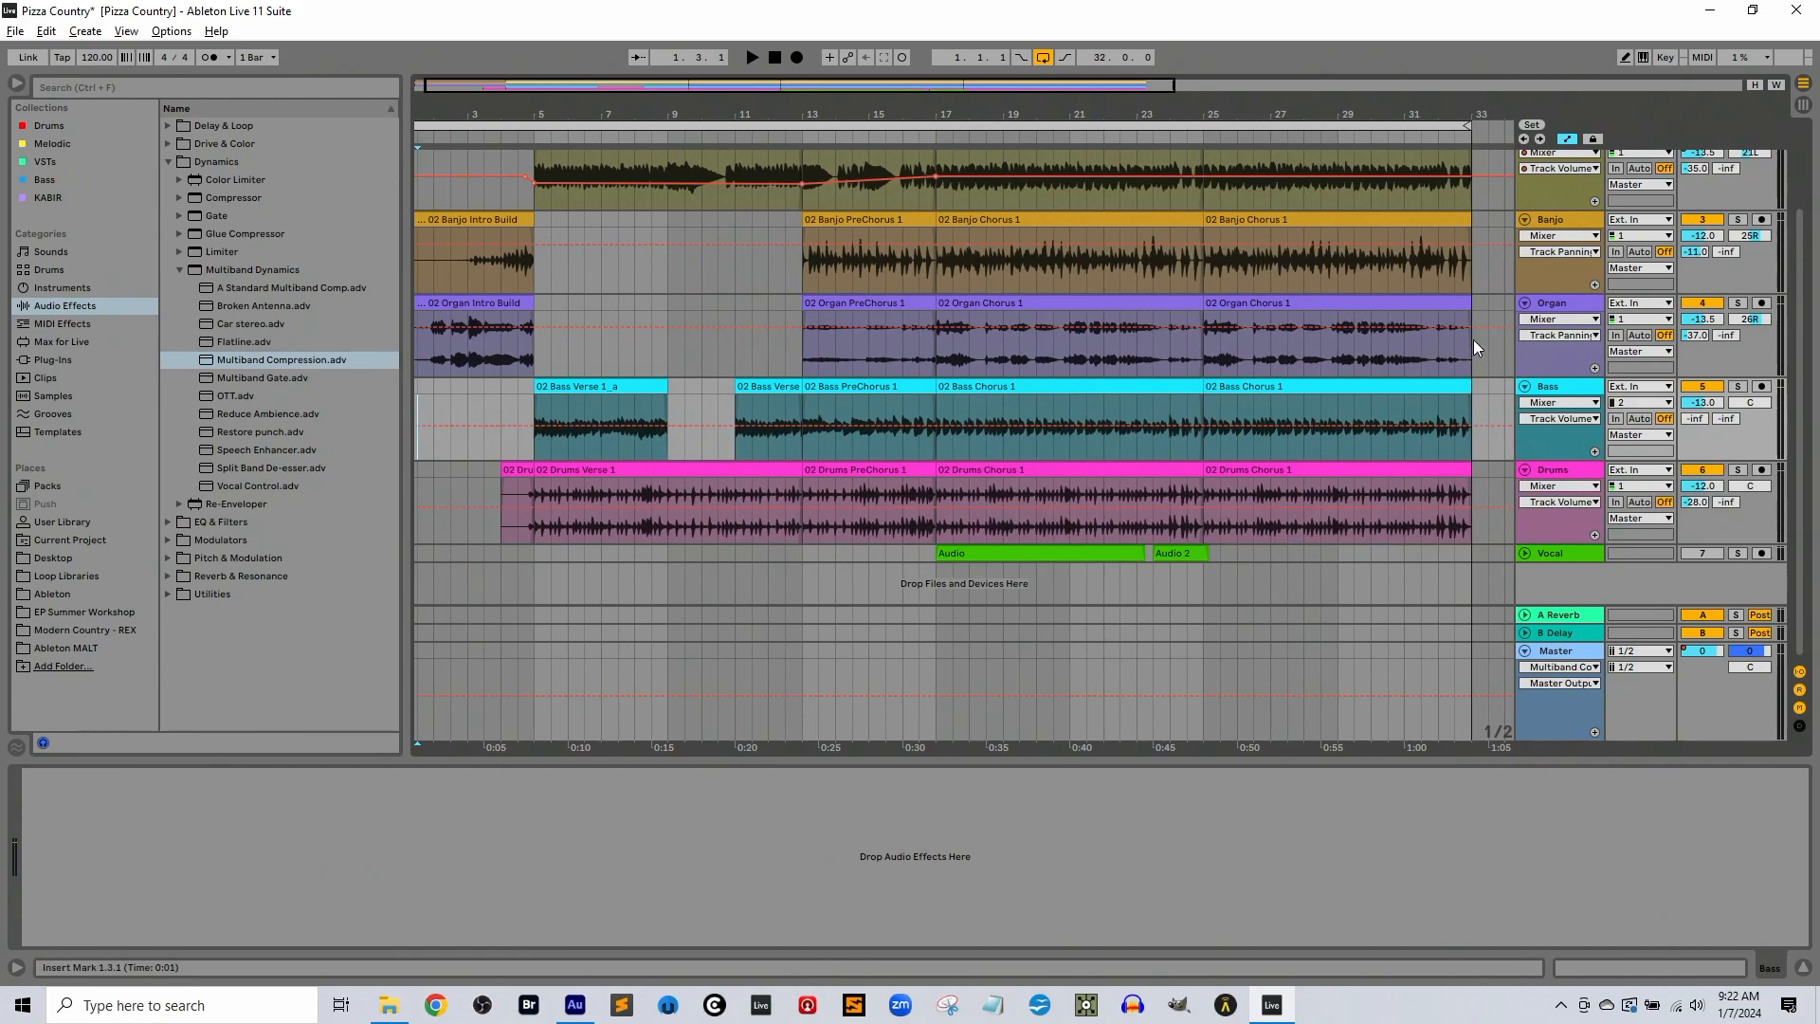
{"action": "scroll", "coordinate": [1232, 360], "scroll_direction": "up", "scroll_amount": 3}
{"action": "key", "text": "Tab"}
{"action": "key", "text": "Tab"}
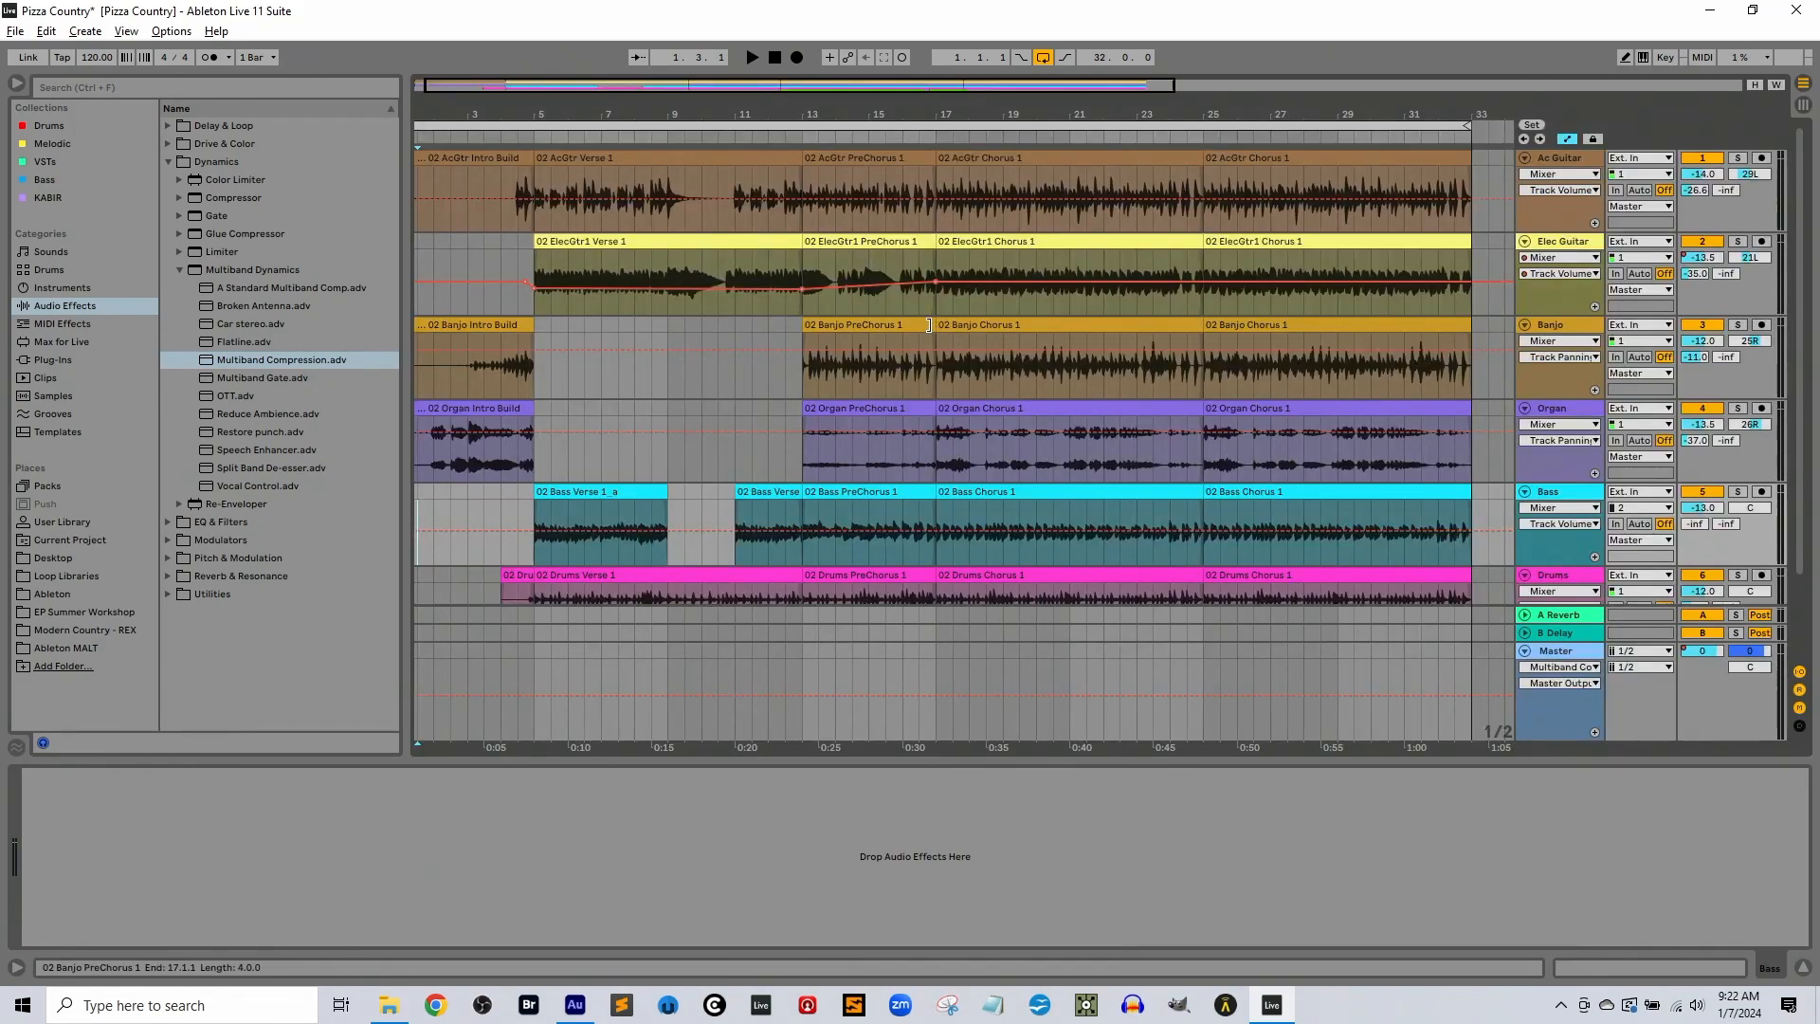